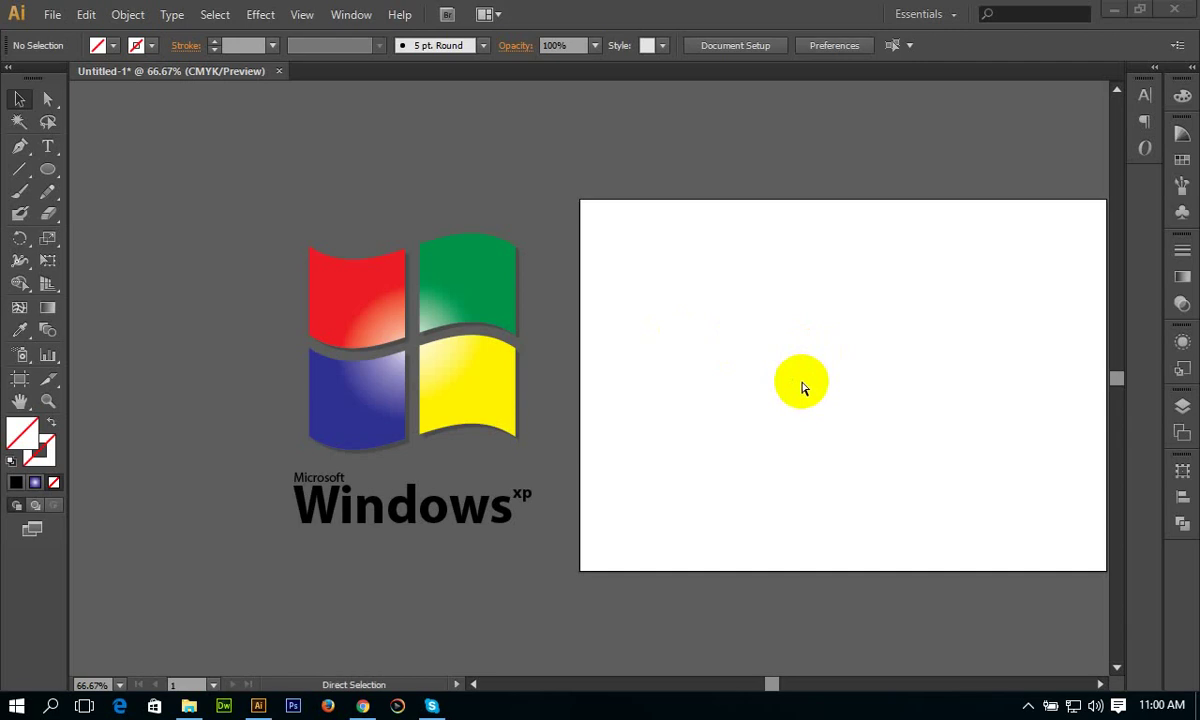
- Delete the stray circular type-on-path text beside the artboard
key(space)
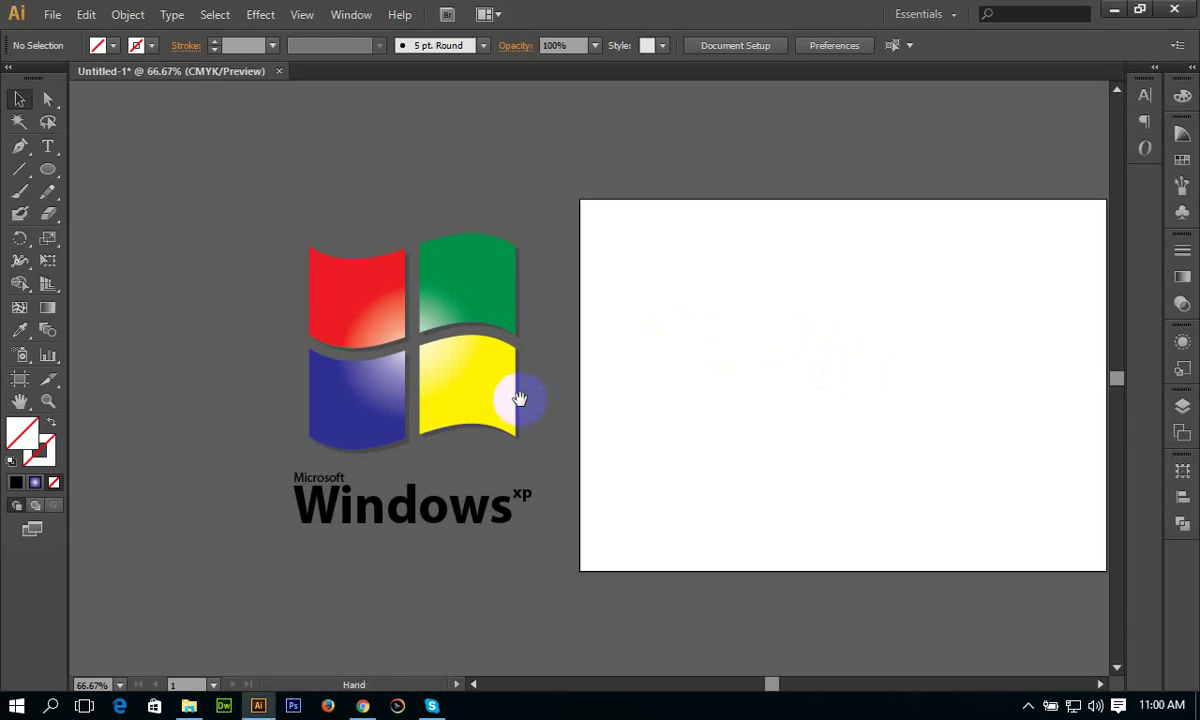
mouse_move(624, 377)
mouse_down()
mouse_move(438, 392)
mouse_move(178, 381)
mouse_up()
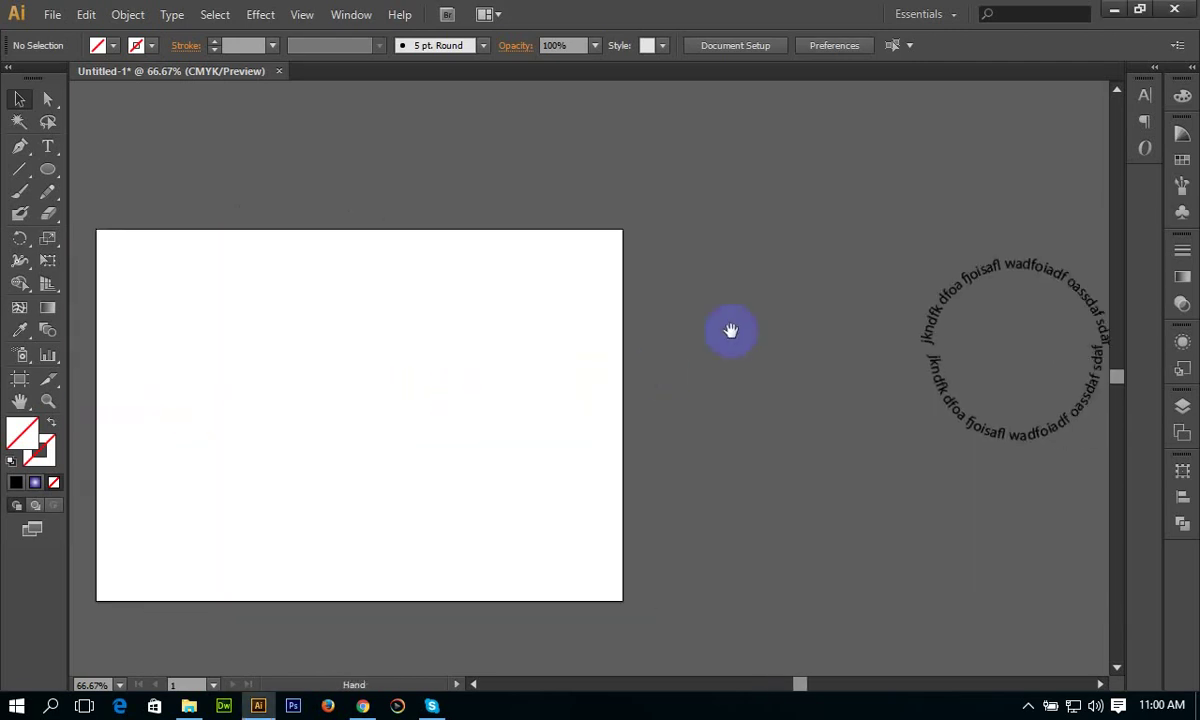
drag(843, 262, 1040, 521)
key(Delete)
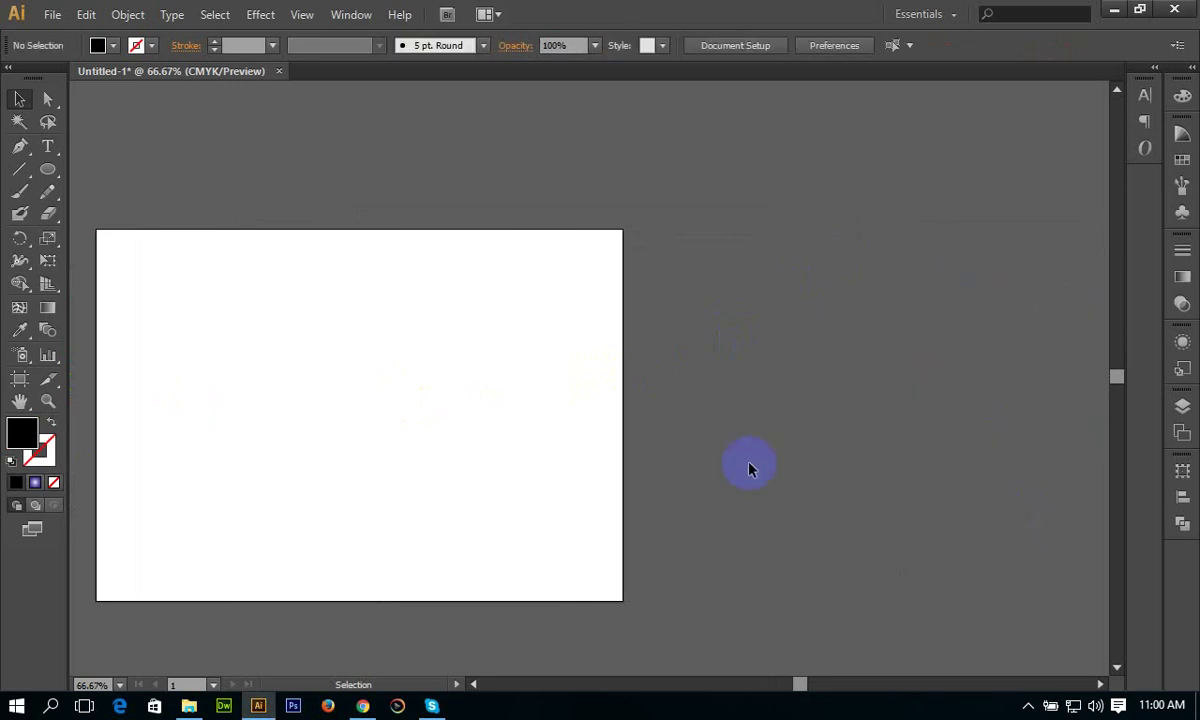
scroll(718, 450, left, 3)
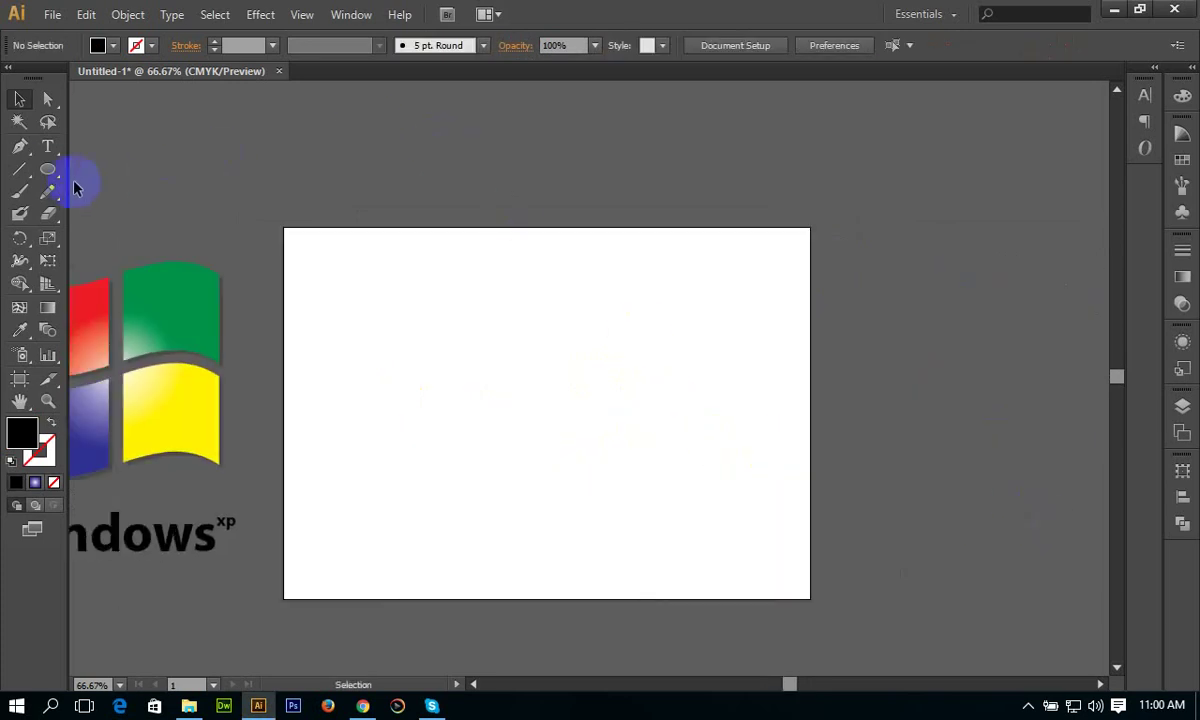
drag(48, 169, 100, 168)
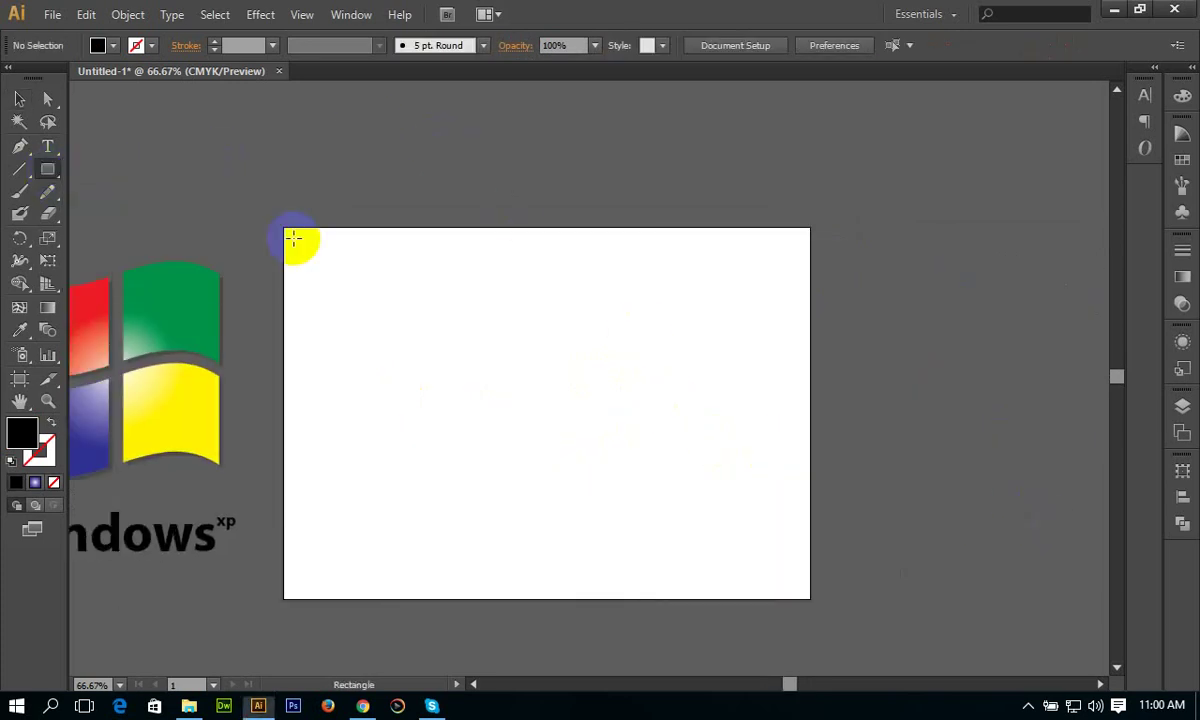
- Draw a no-fill, black-stroked square in the artboard's centre and select it
click(51, 422)
drag(404, 461, 503, 415)
mouse_move(511, 273)
mouse_down()
mouse_move(846, 433)
mouse_move(753, 297)
mouse_up()
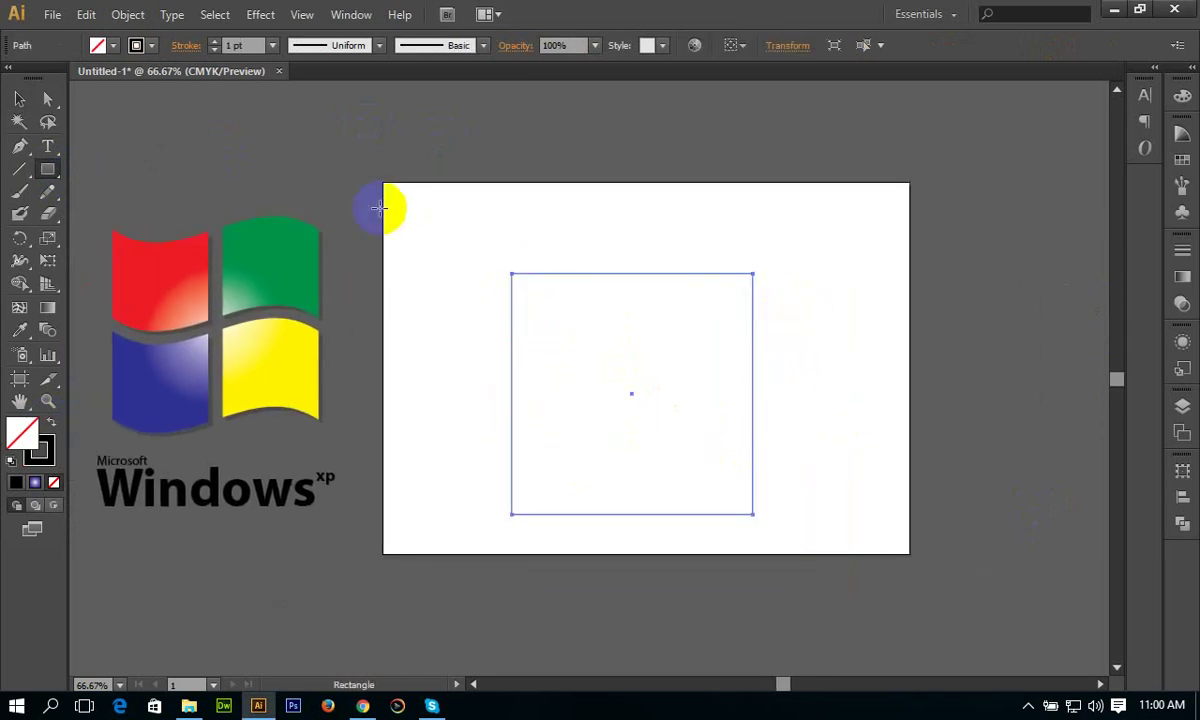
click(19, 99)
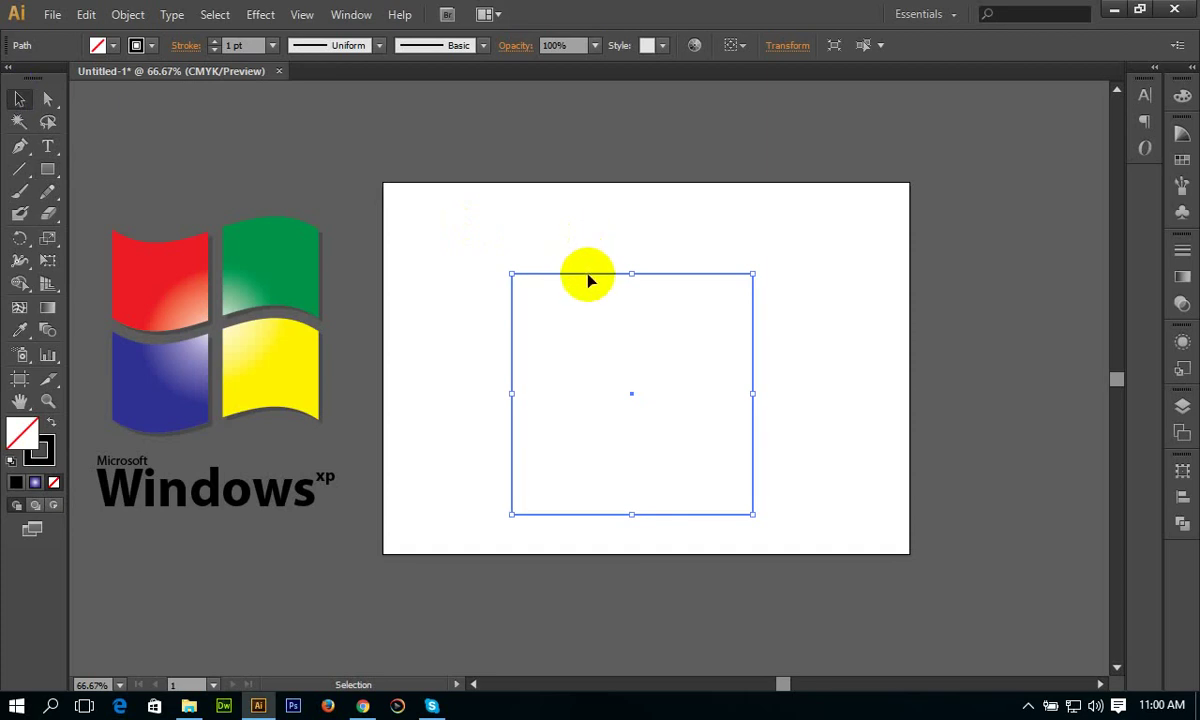
click(868, 283)
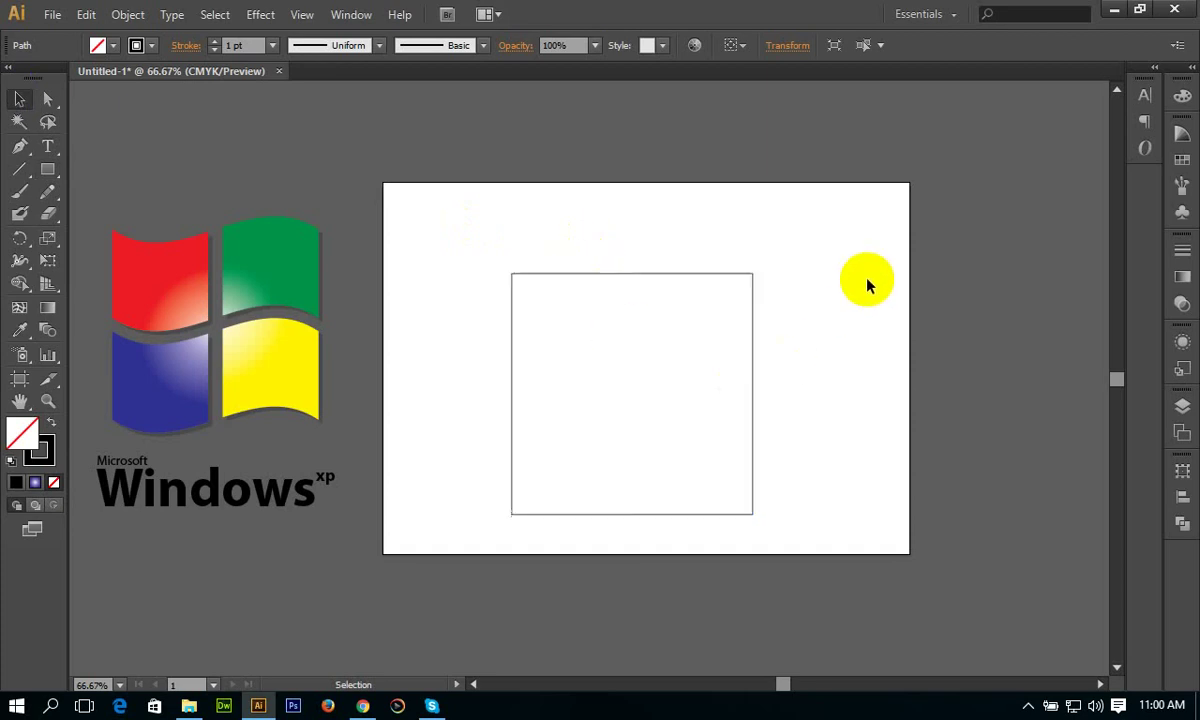
click(670, 273)
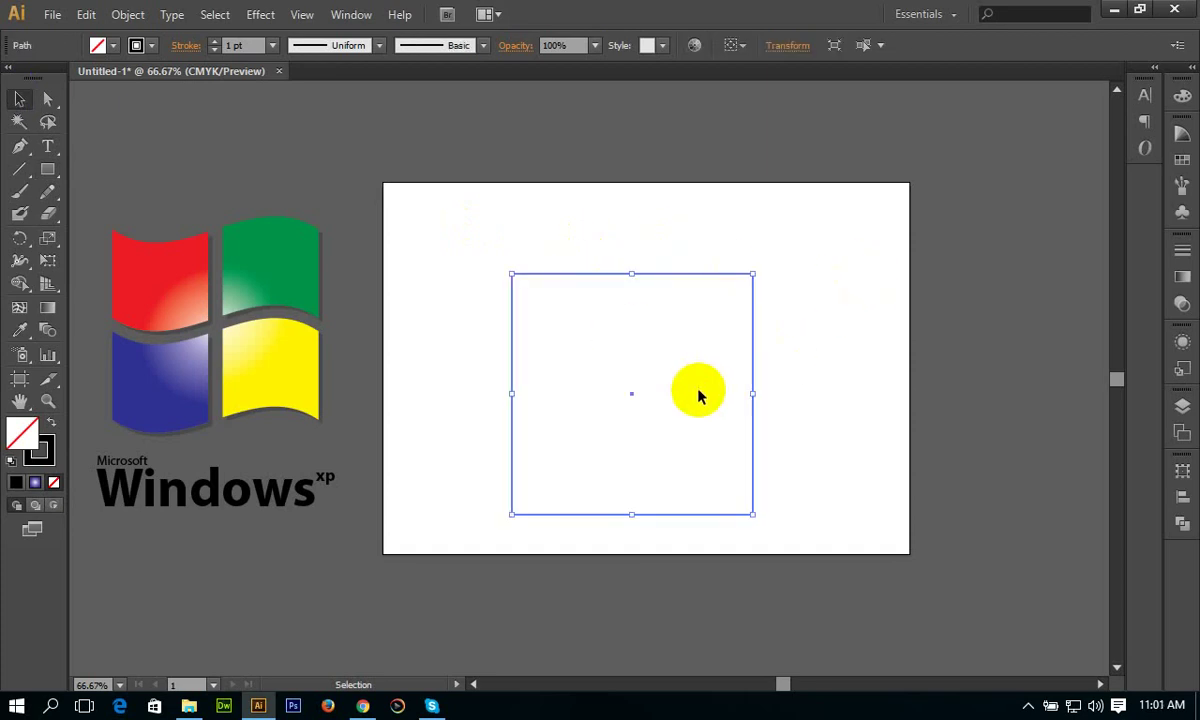
click(128, 14)
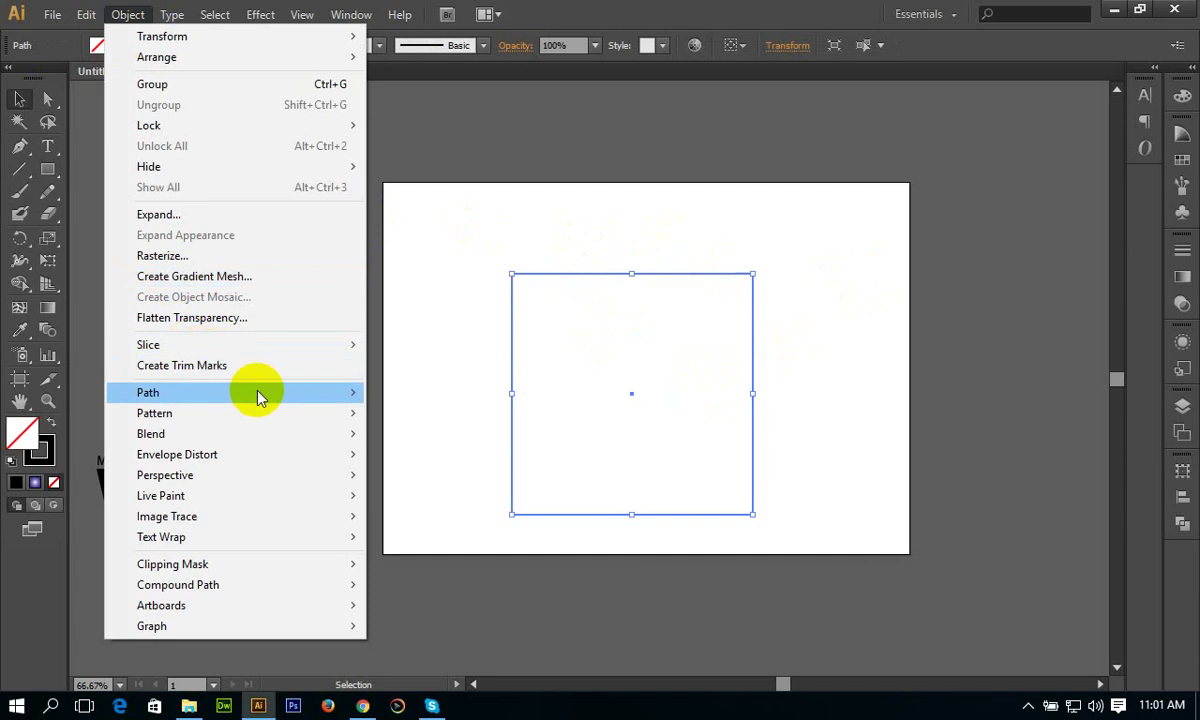
mouse_move(148, 392)
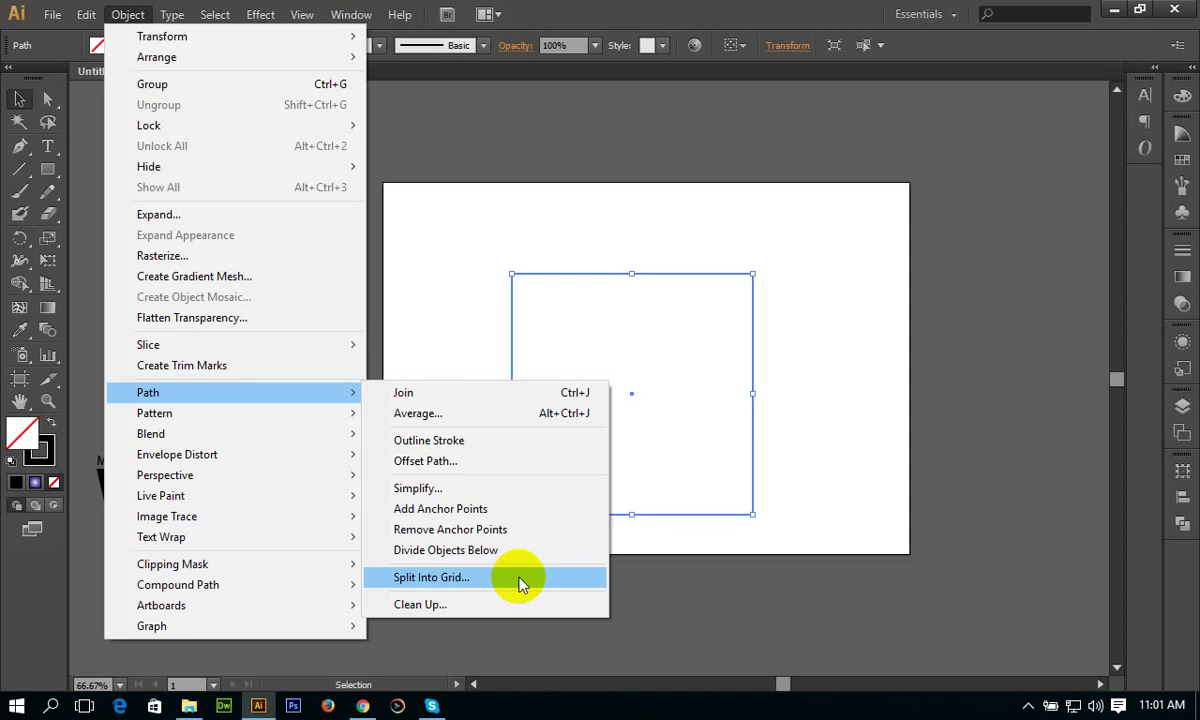
- Set Split Into Grid to 2 rows and 2 columns with Preview on
click(519, 580)
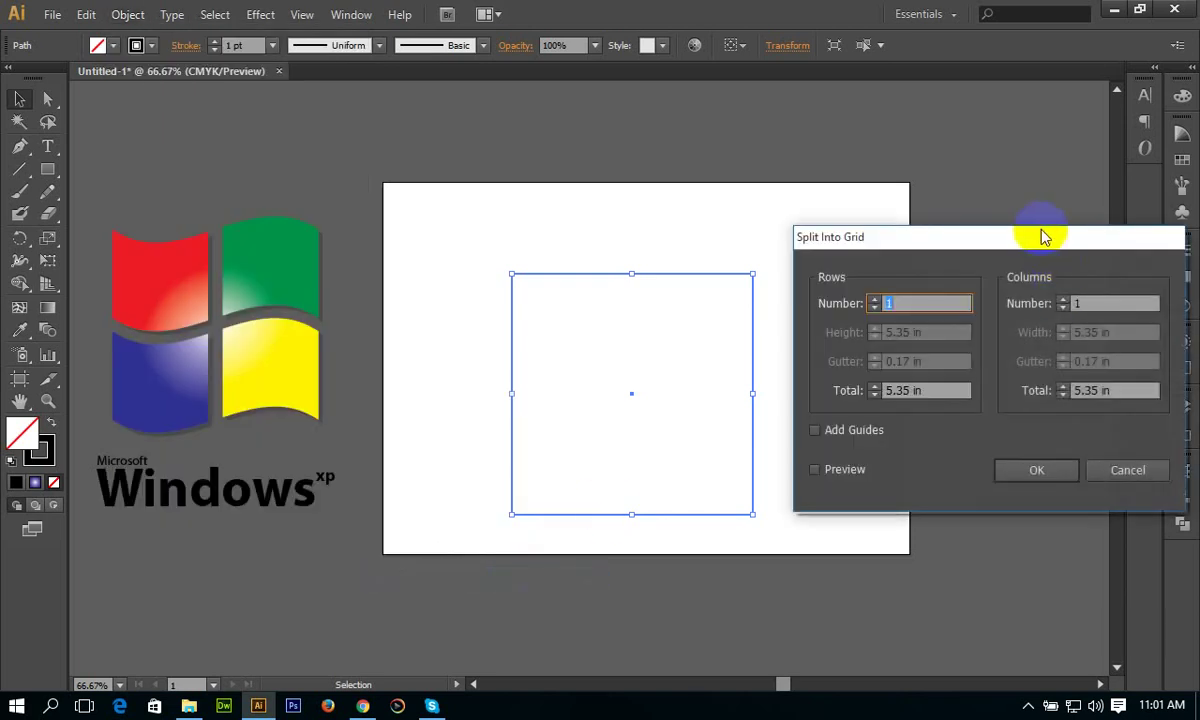
drag(729, 142, 857, 255)
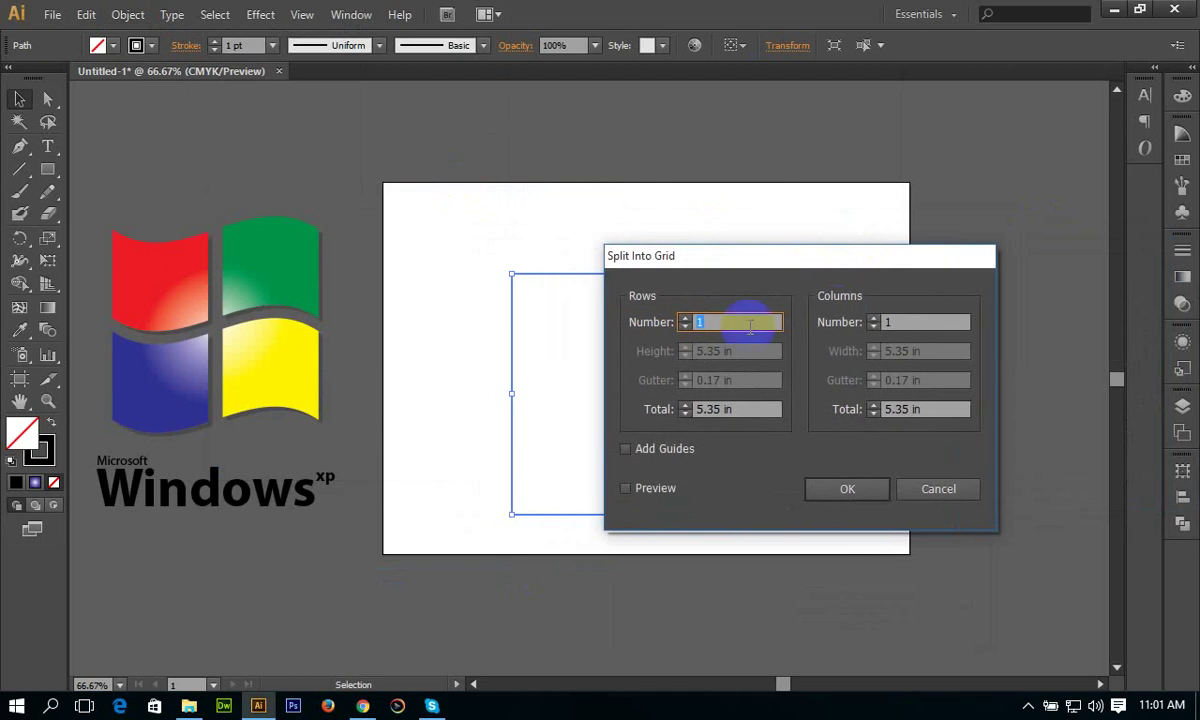
click(936, 322)
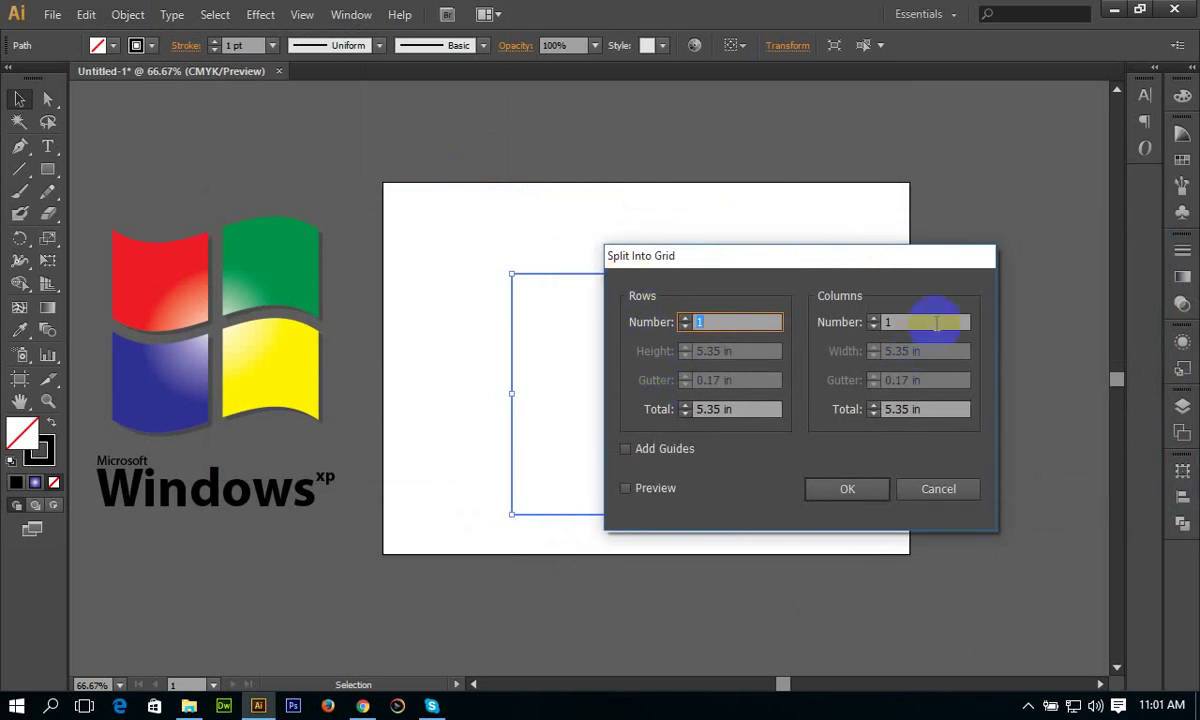
drag(777, 251, 889, 228)
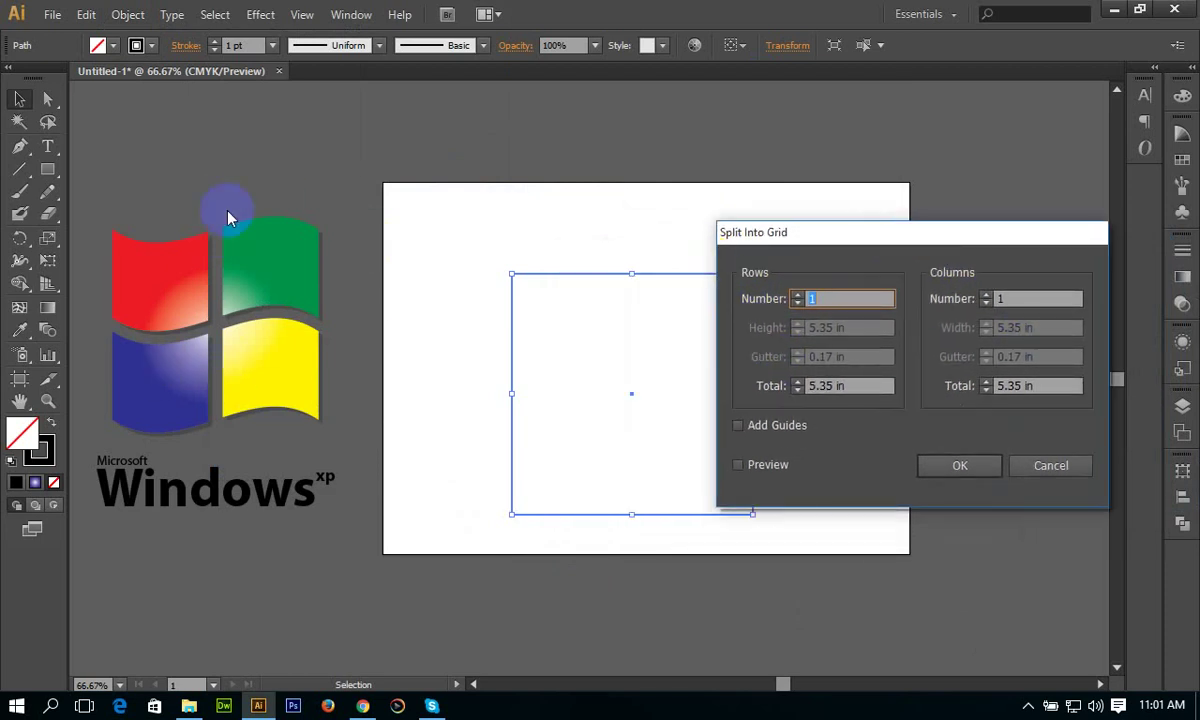
click(955, 262)
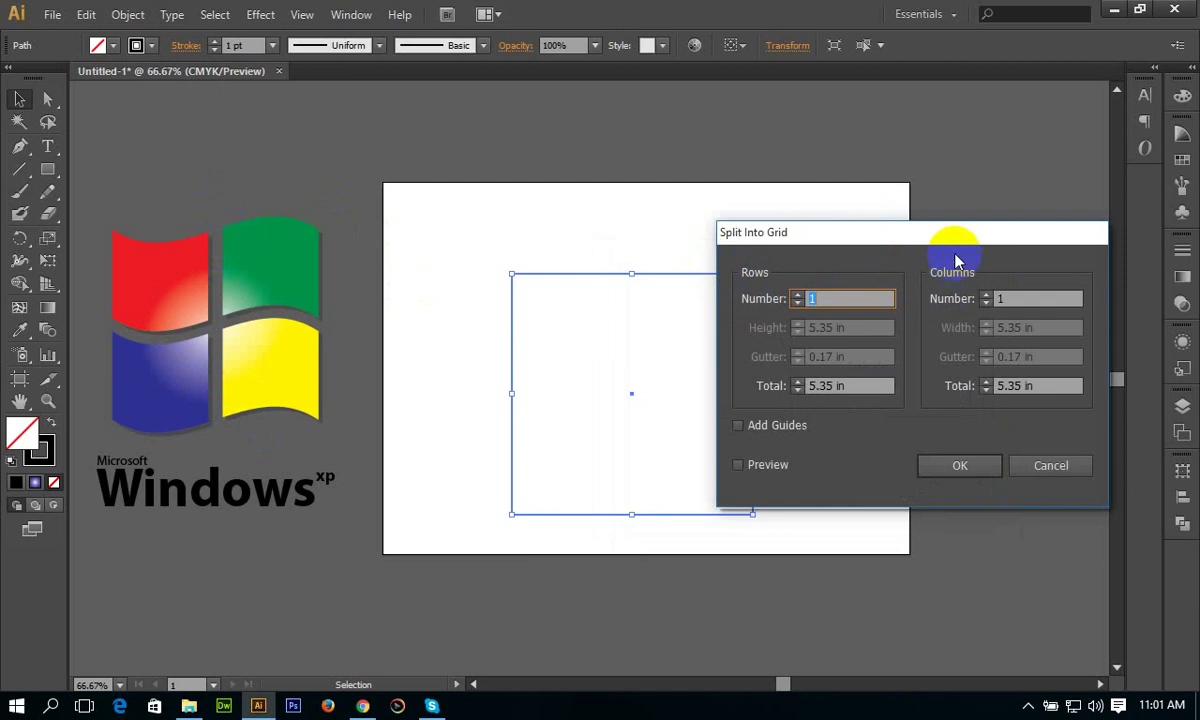
drag(913, 236, 851, 238)
click(736, 296)
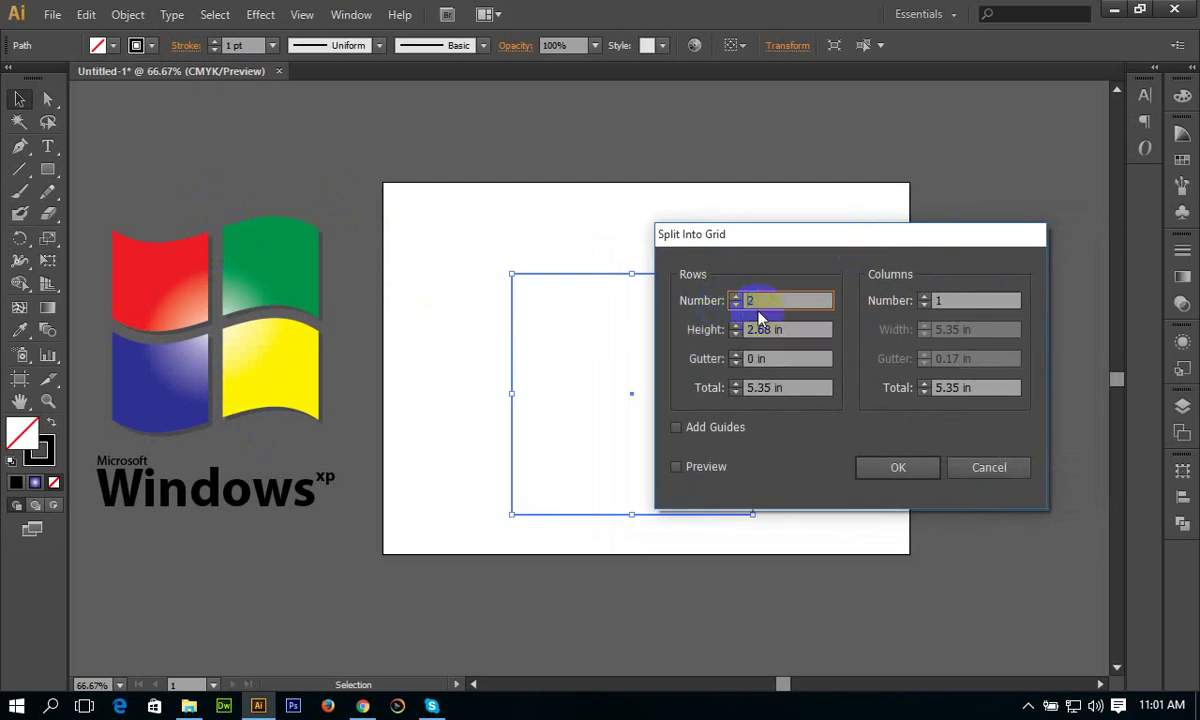
click(676, 466)
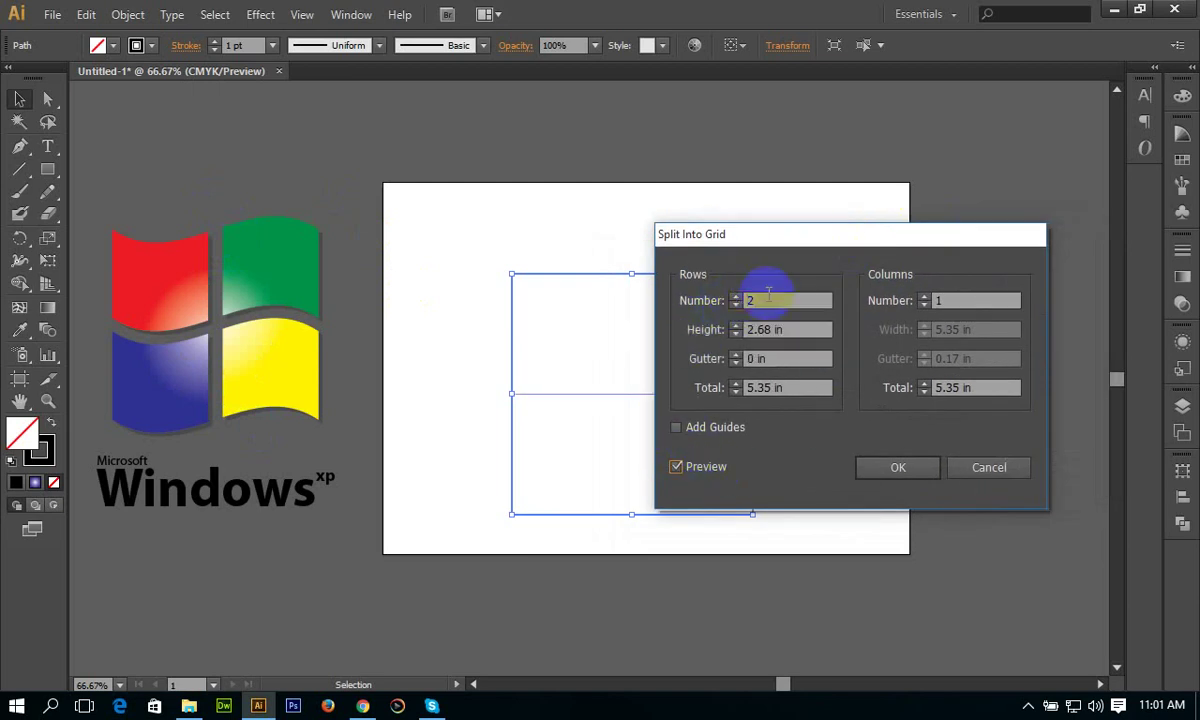
drag(778, 234, 890, 178)
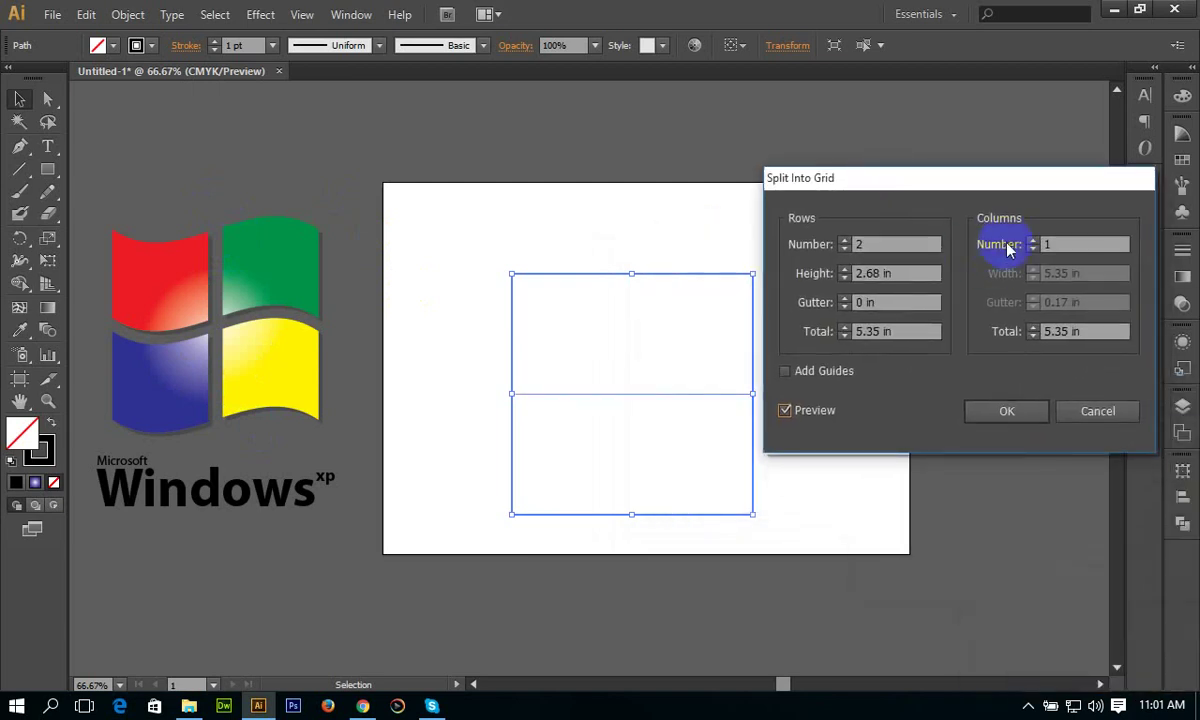
click(1033, 240)
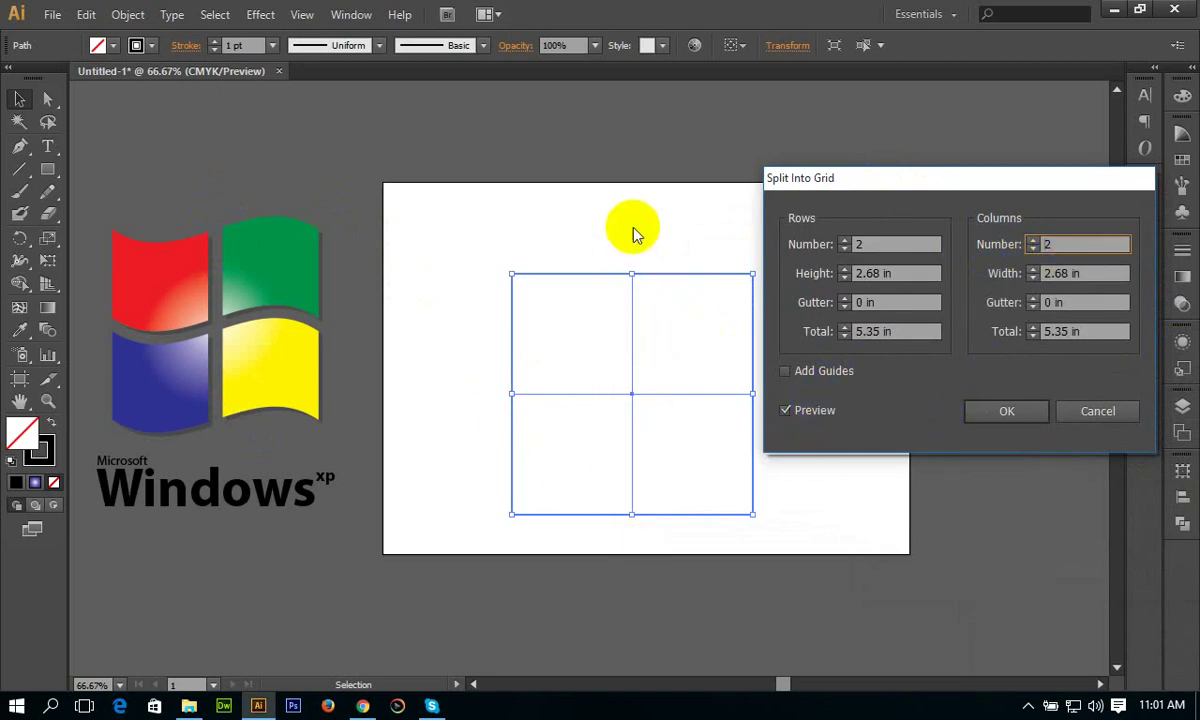
- Set both row and column gutters to 0.3 in and apply the 2×2 split
click(848, 300)
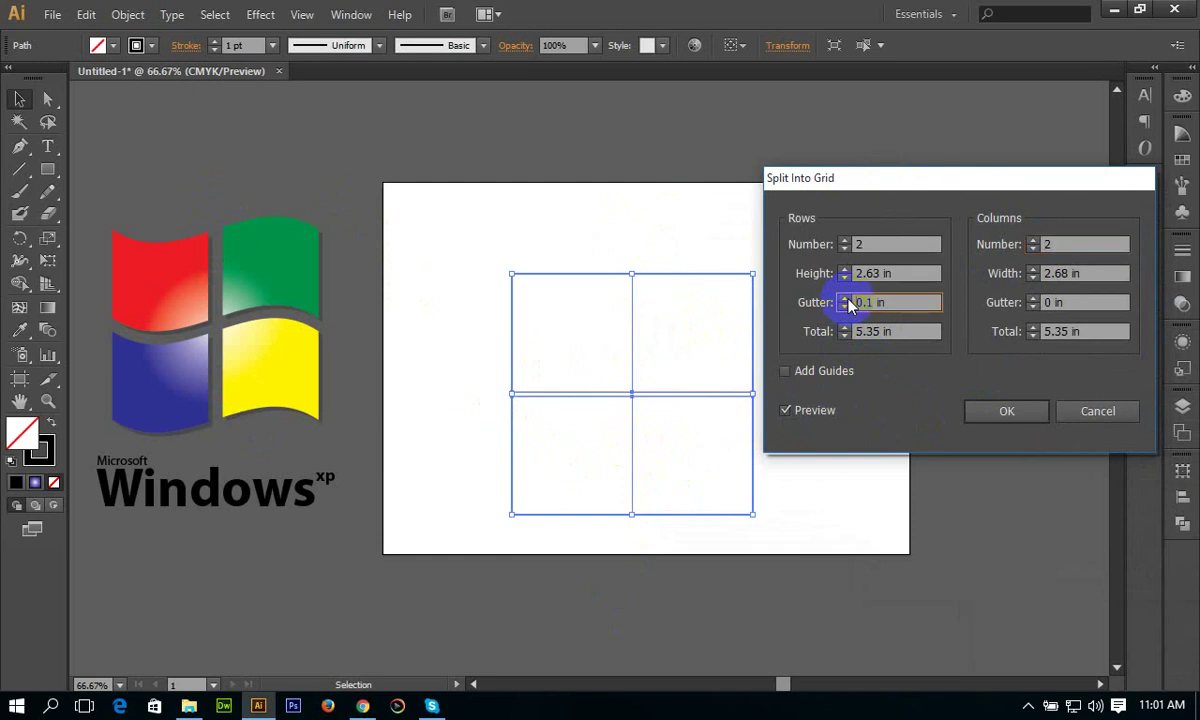
click(845, 298)
click(846, 299)
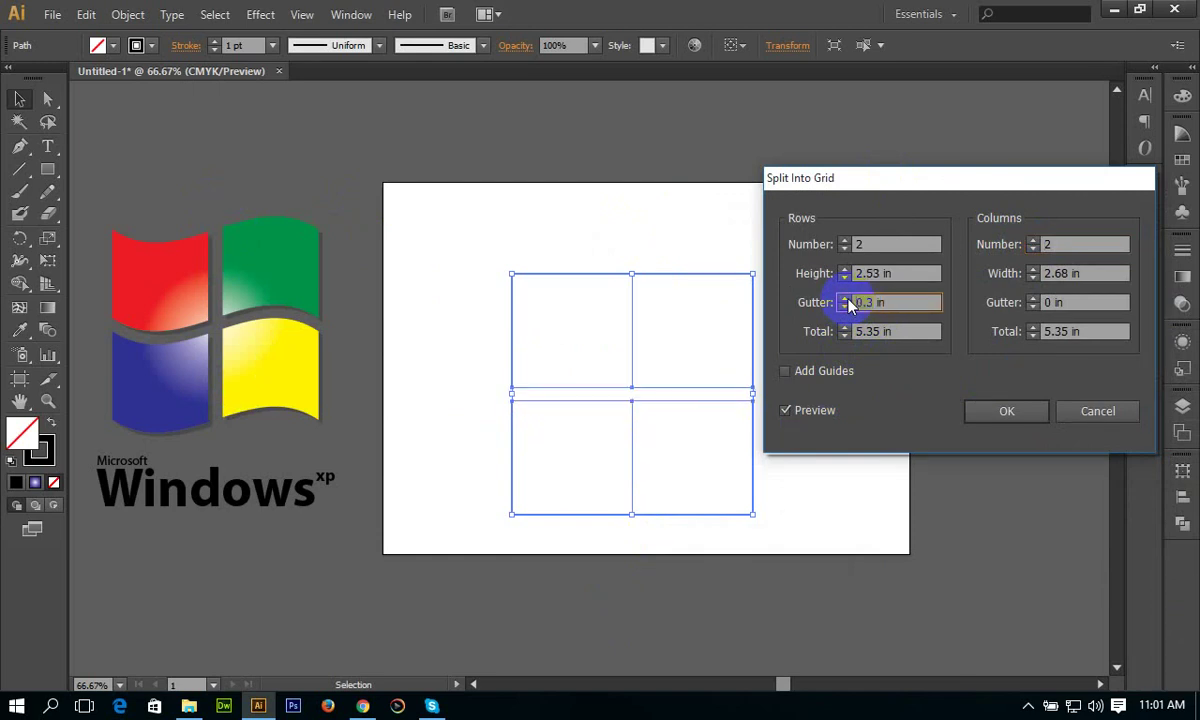
click(1040, 303)
click(1036, 298)
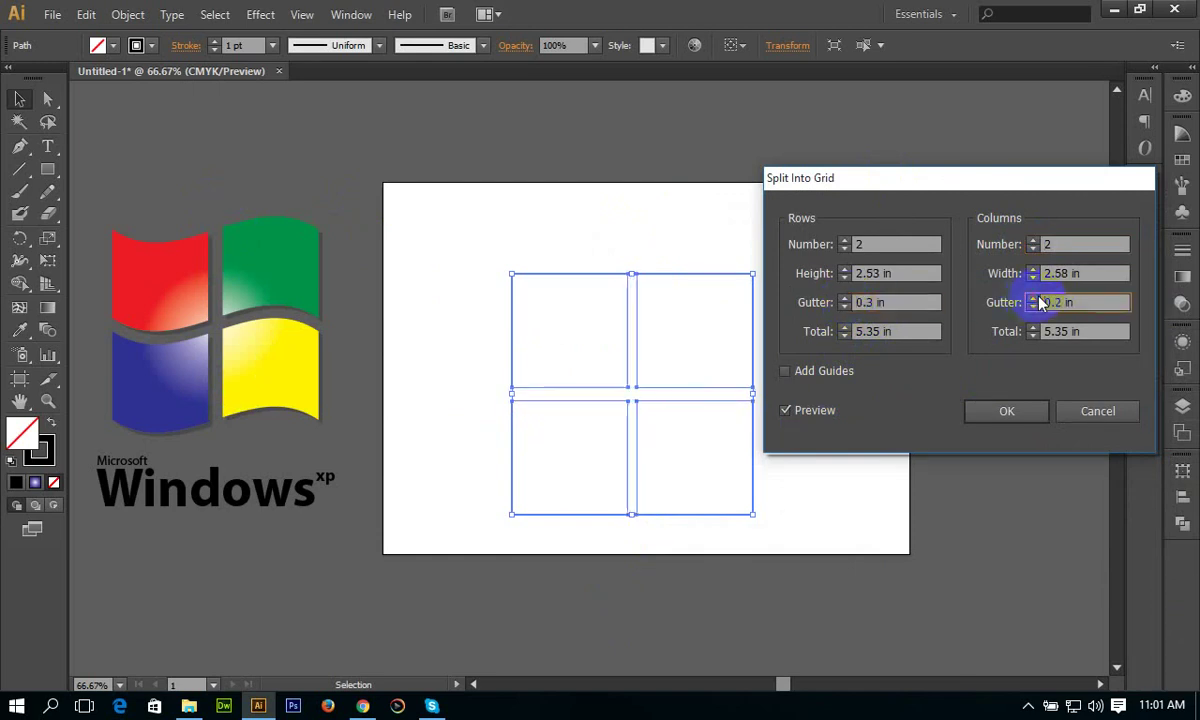
click(1036, 298)
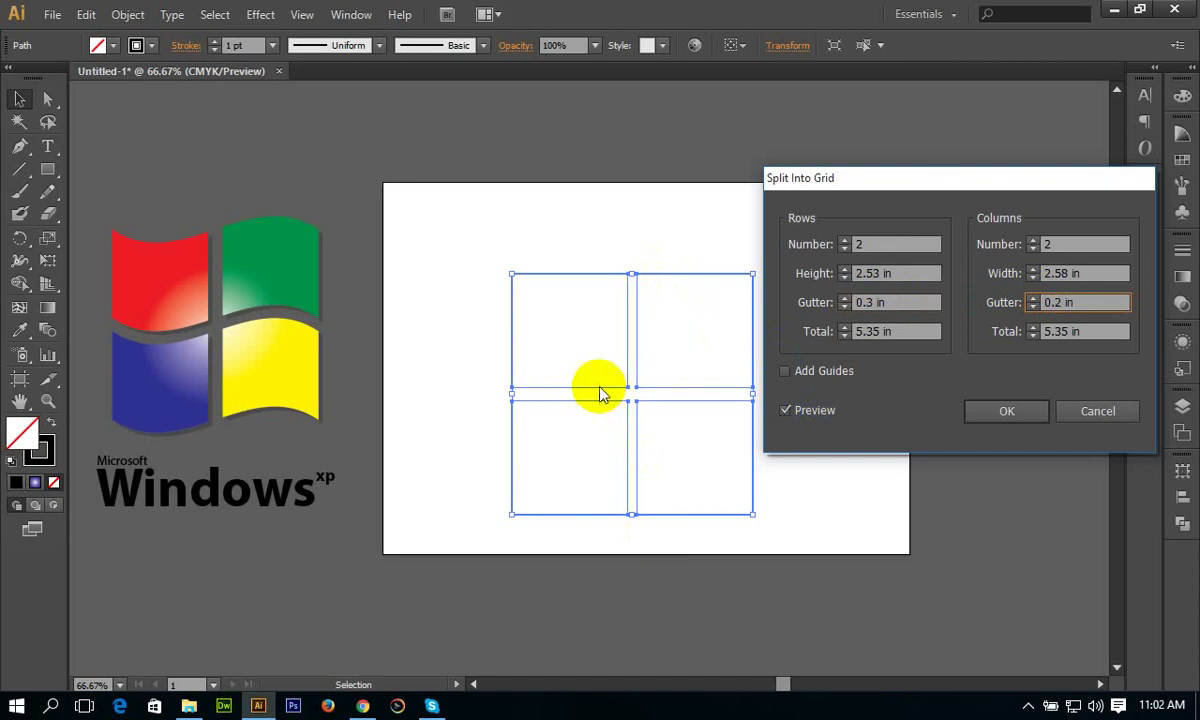
click(1035, 300)
click(1035, 300)
click(1035, 300)
click(1035, 300)
click(1035, 300)
click(1035, 300)
click(1035, 300)
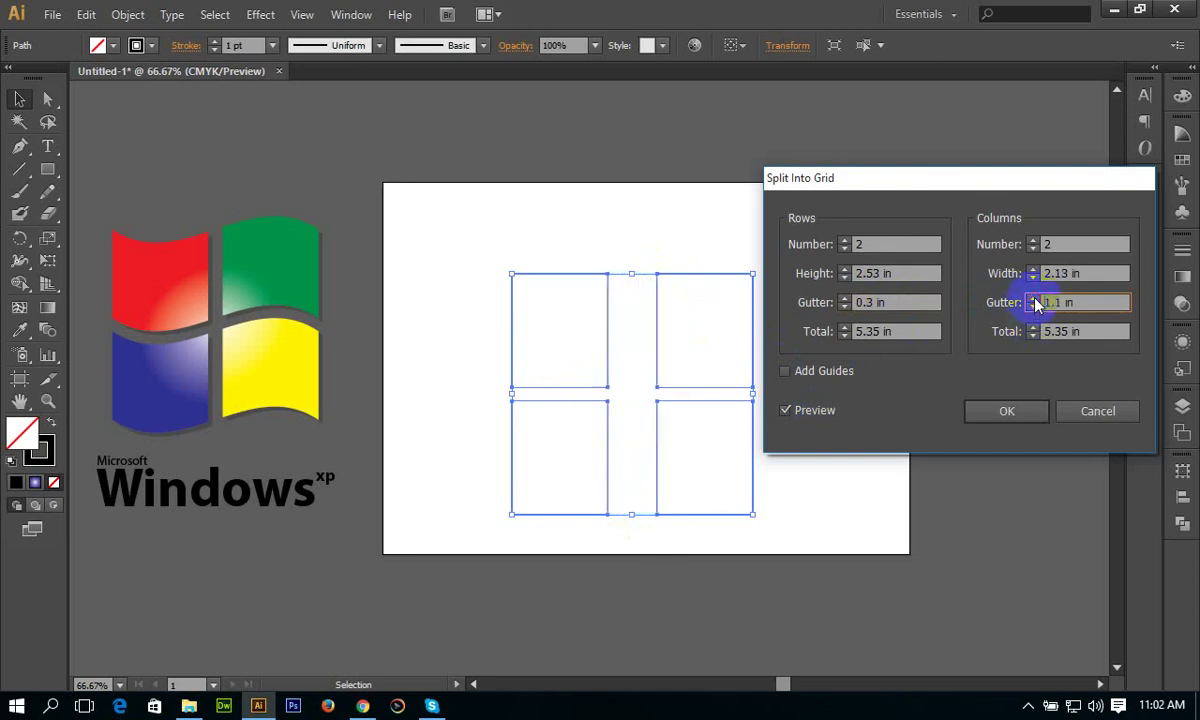
click(1033, 308)
click(1033, 308)
click(1033, 308)
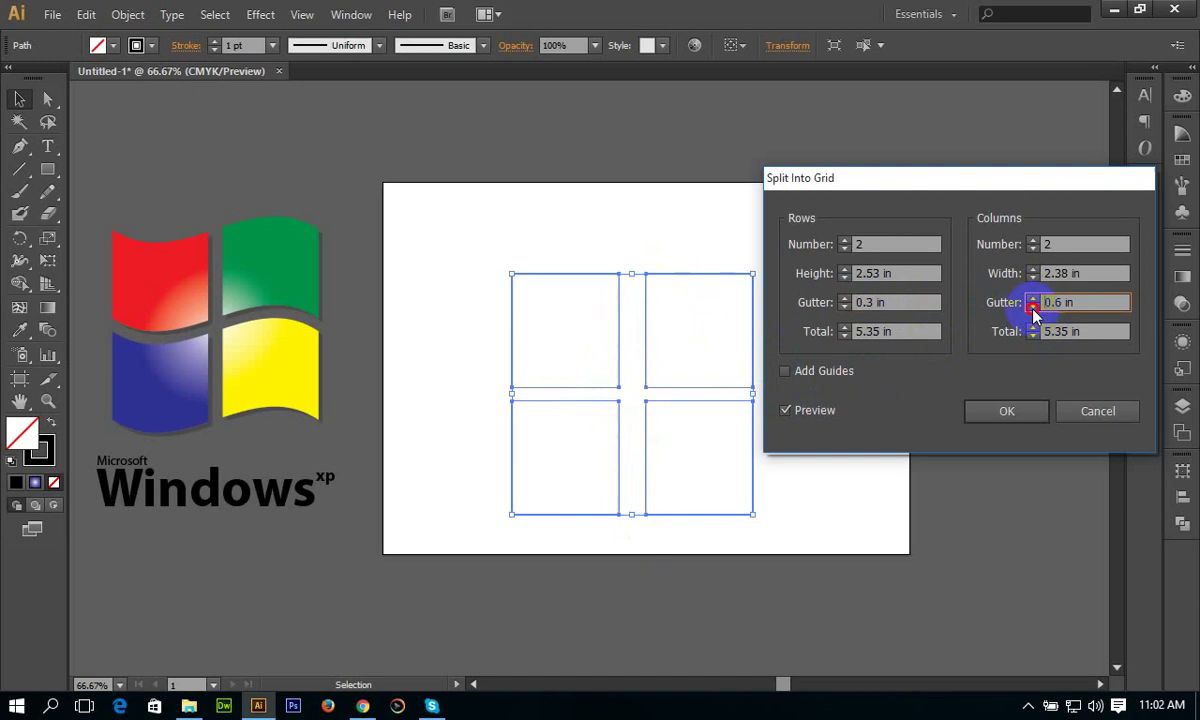
click(1033, 308)
click(1033, 308)
click(1033, 308)
click(1033, 298)
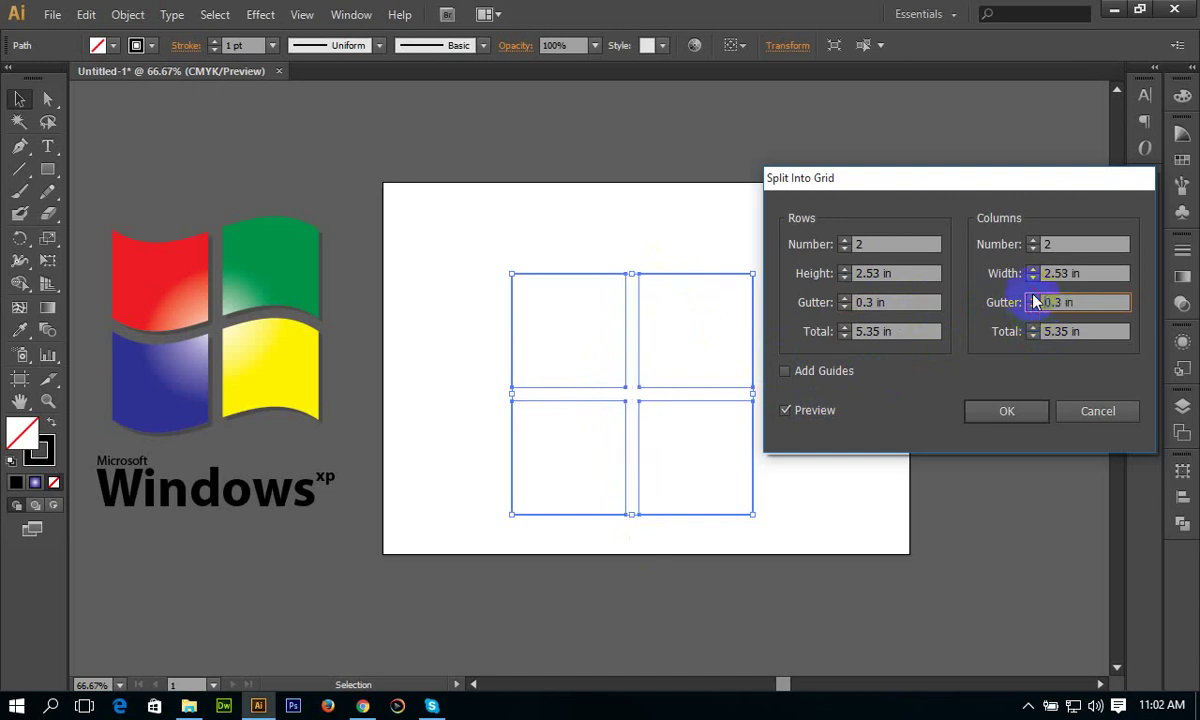
click(1015, 421)
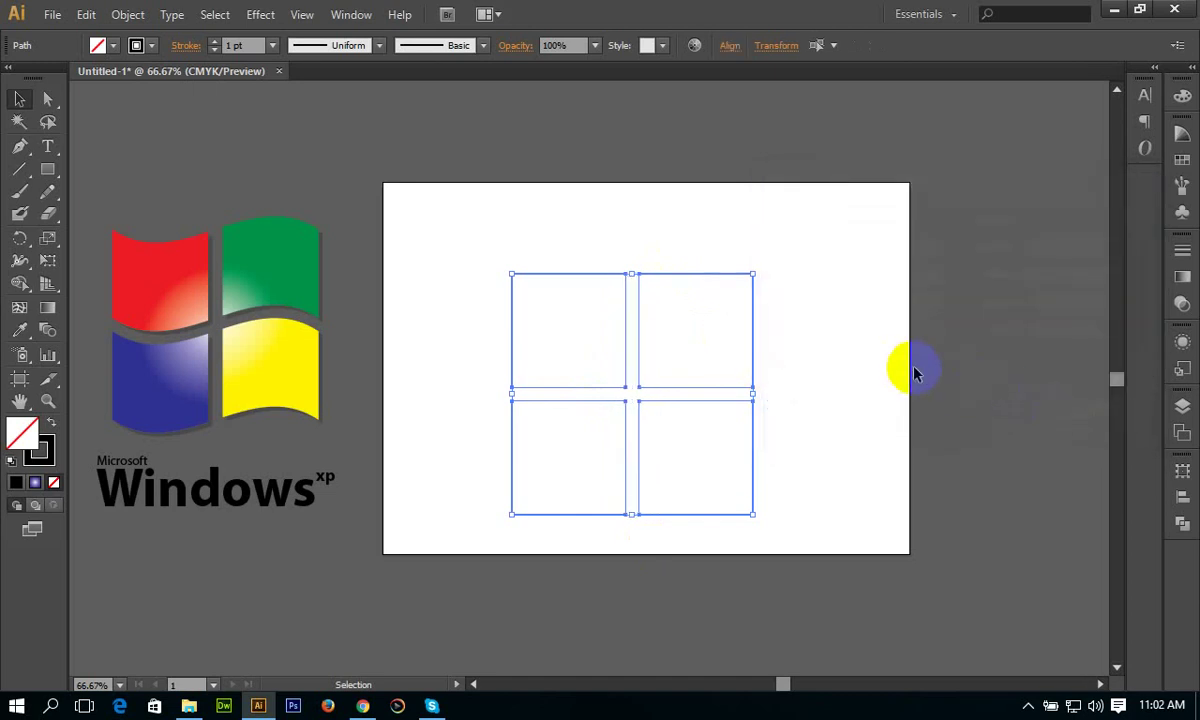
- Fill all four tiles with a white-to-blue gradient and set its type to Radial
drag(468, 252, 824, 553)
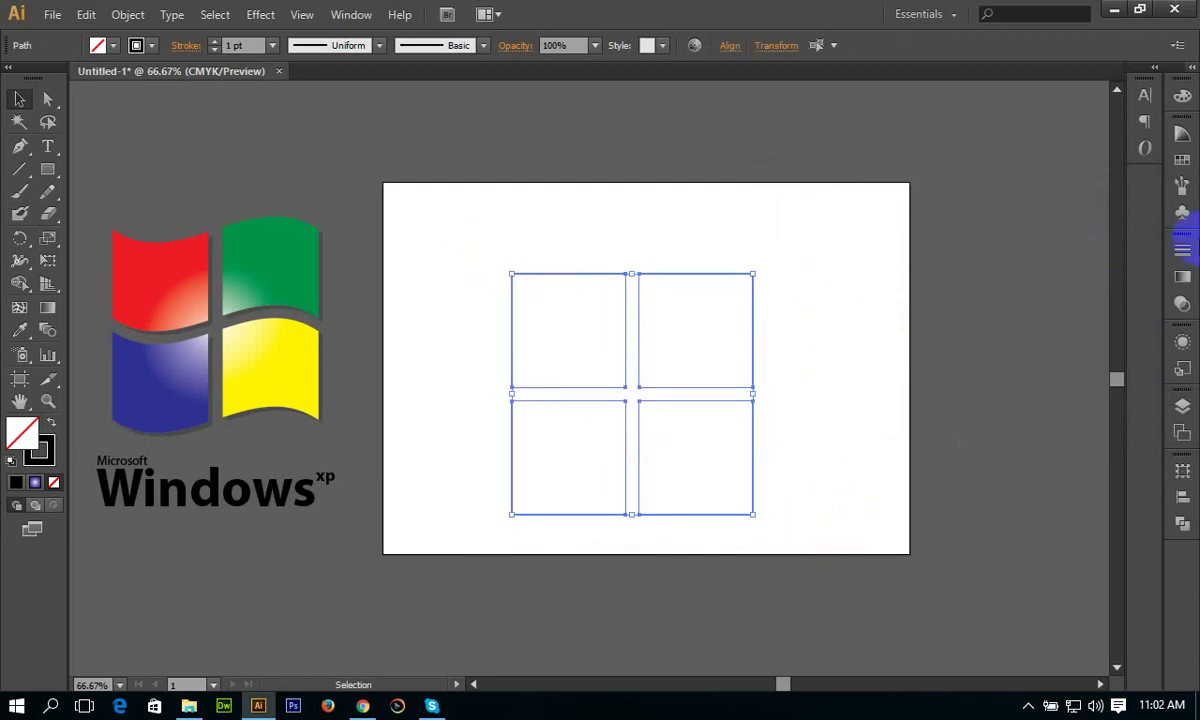
click(1182, 277)
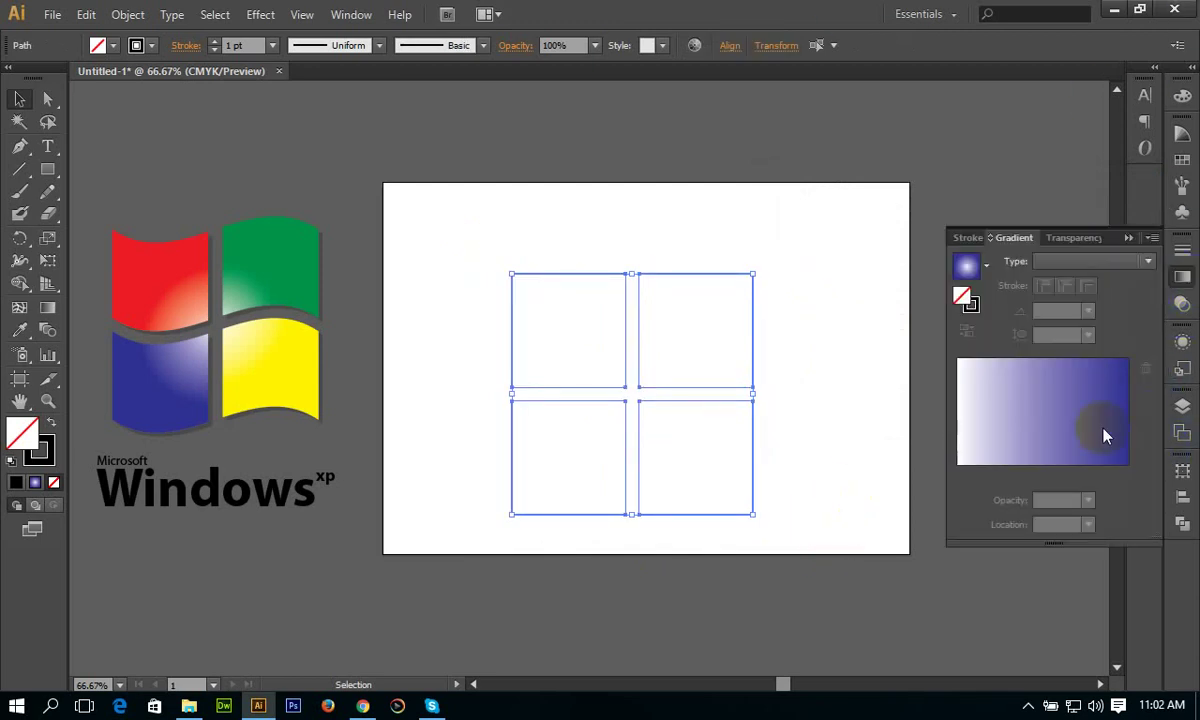
click(1050, 450)
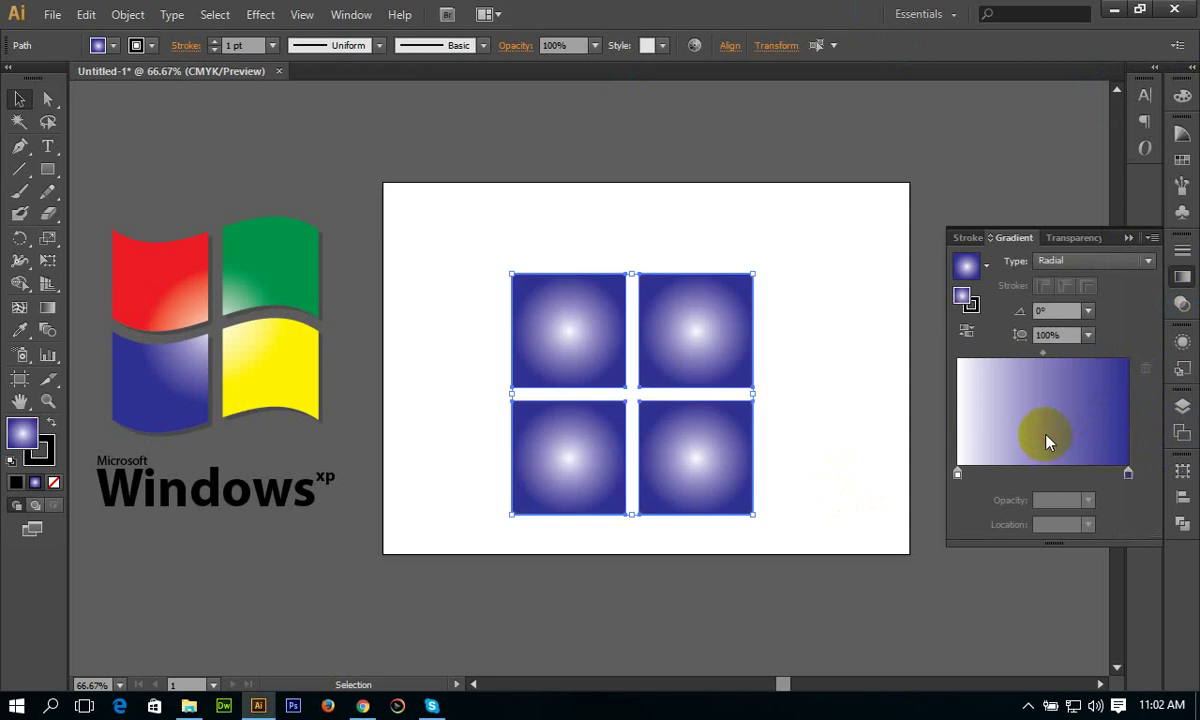
click(1102, 265)
click(1100, 281)
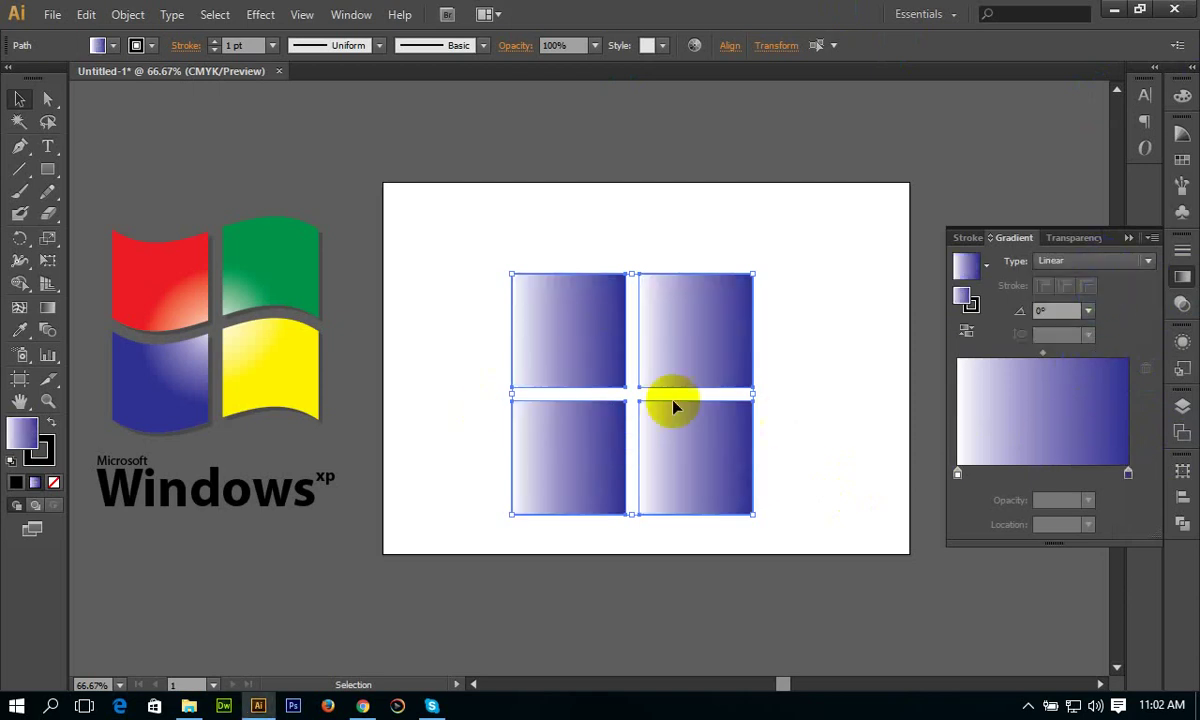
click(1118, 261)
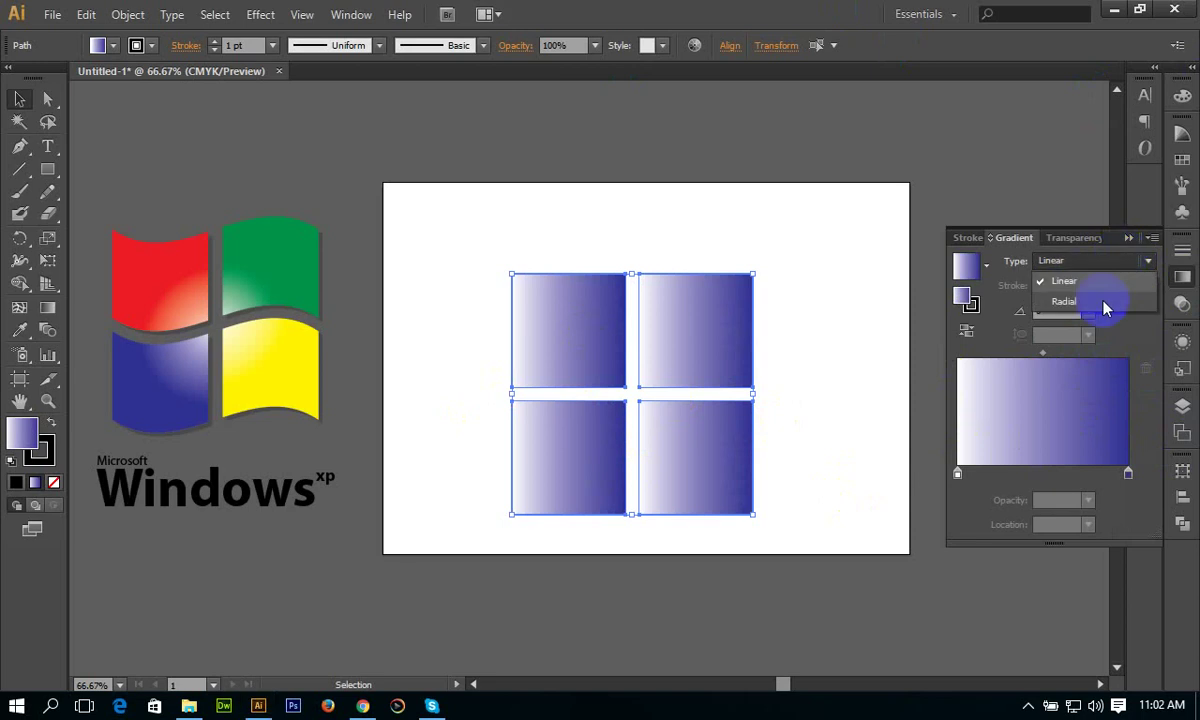
click(1104, 300)
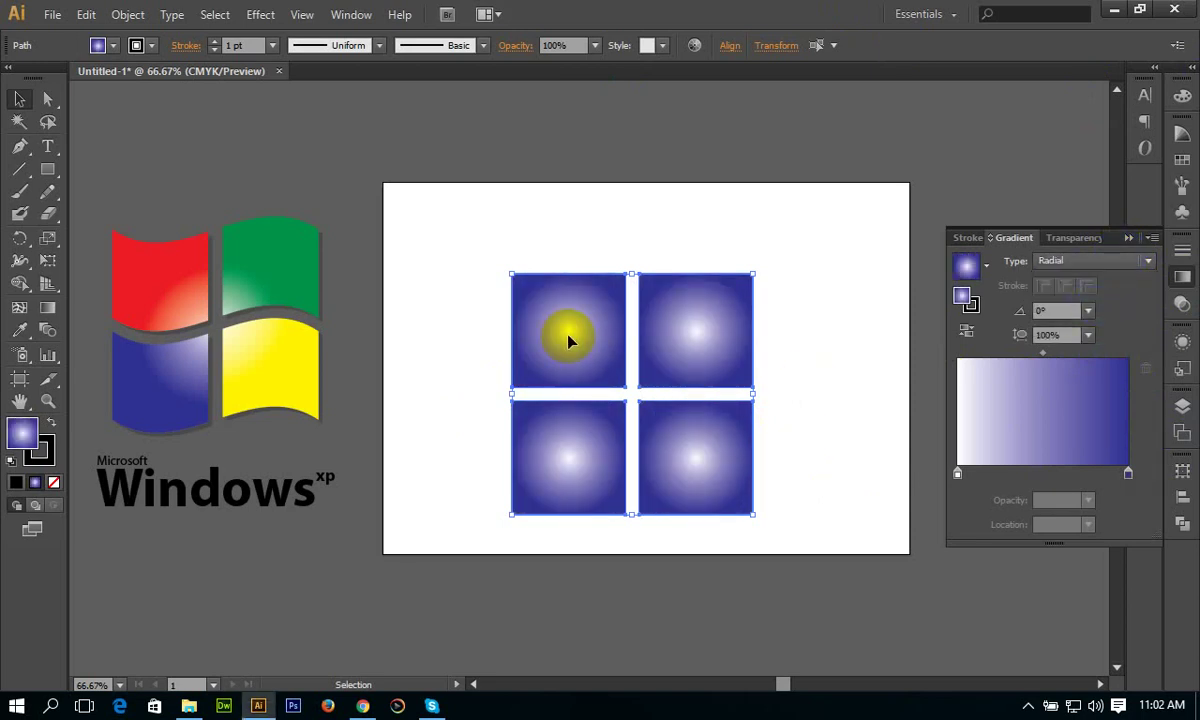
click(47, 309)
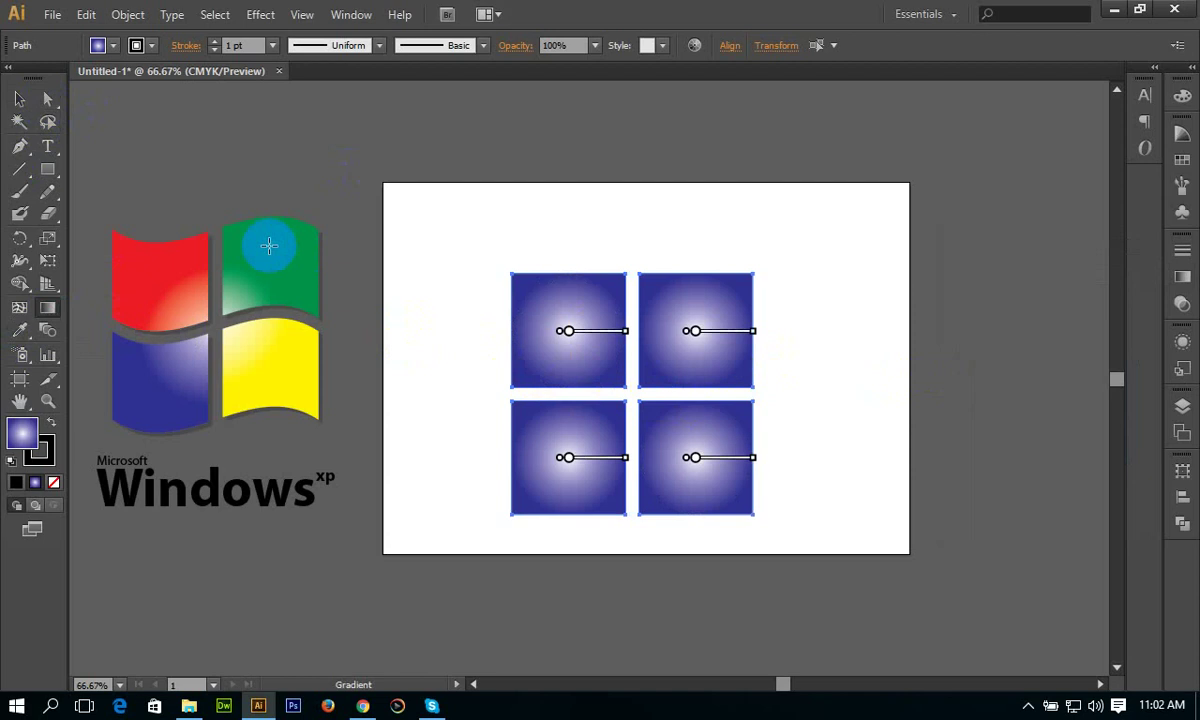
- Drag one shared radial gradient outward from the centre gap where the four squares meet
drag(47, 98, 122, 123)
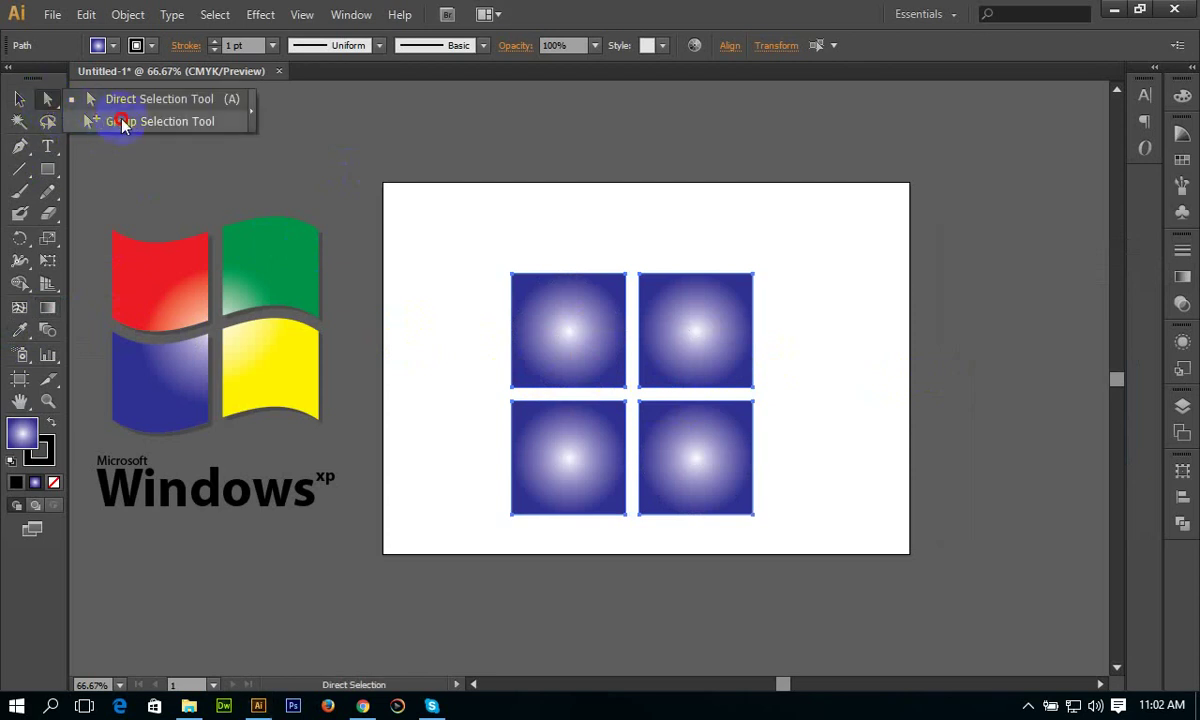
drag(485, 248, 838, 563)
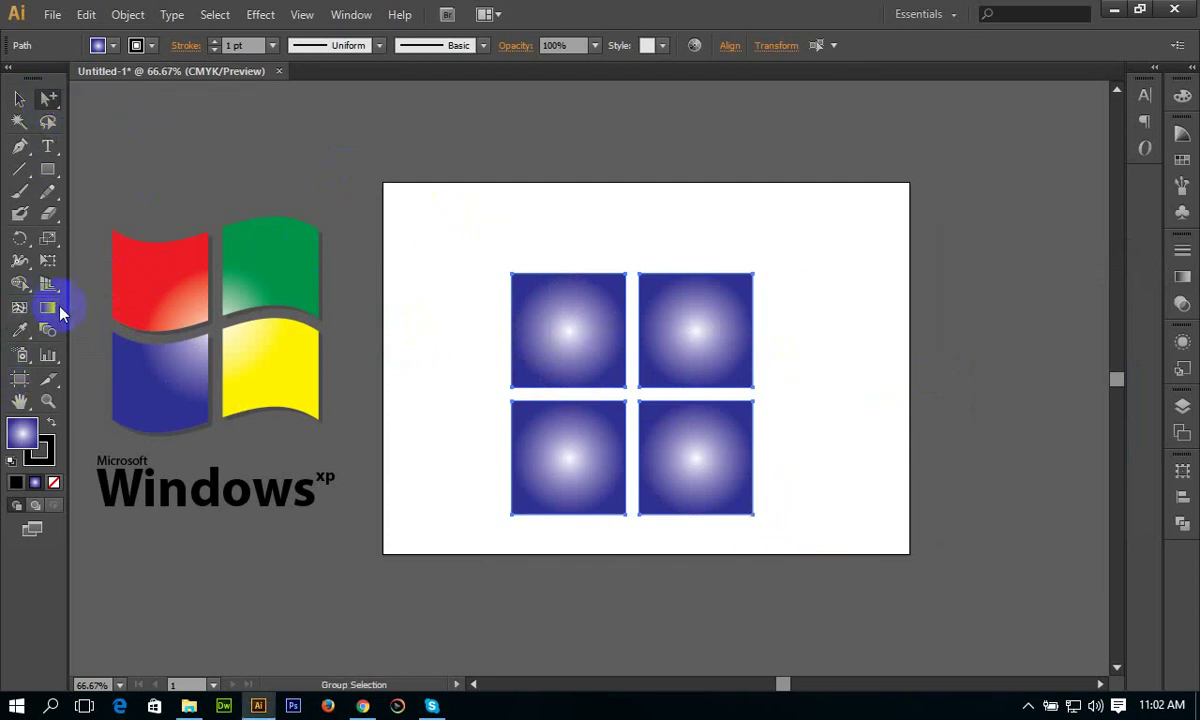
click(47, 310)
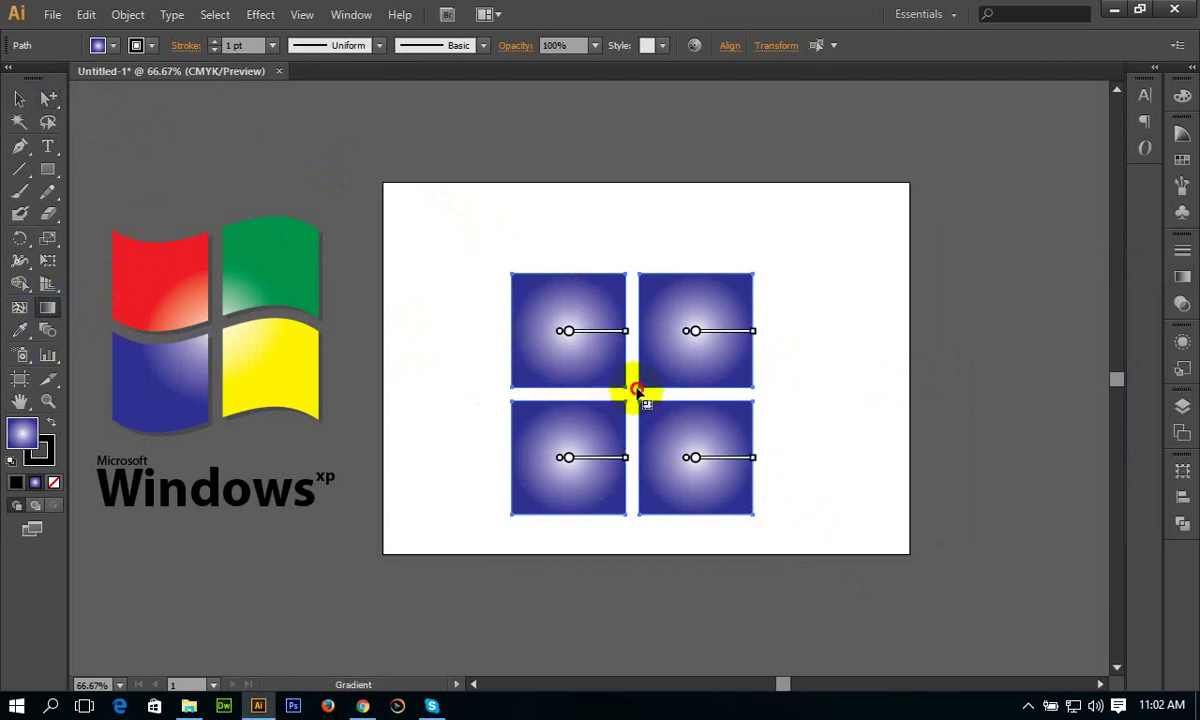
drag(628, 398, 697, 313)
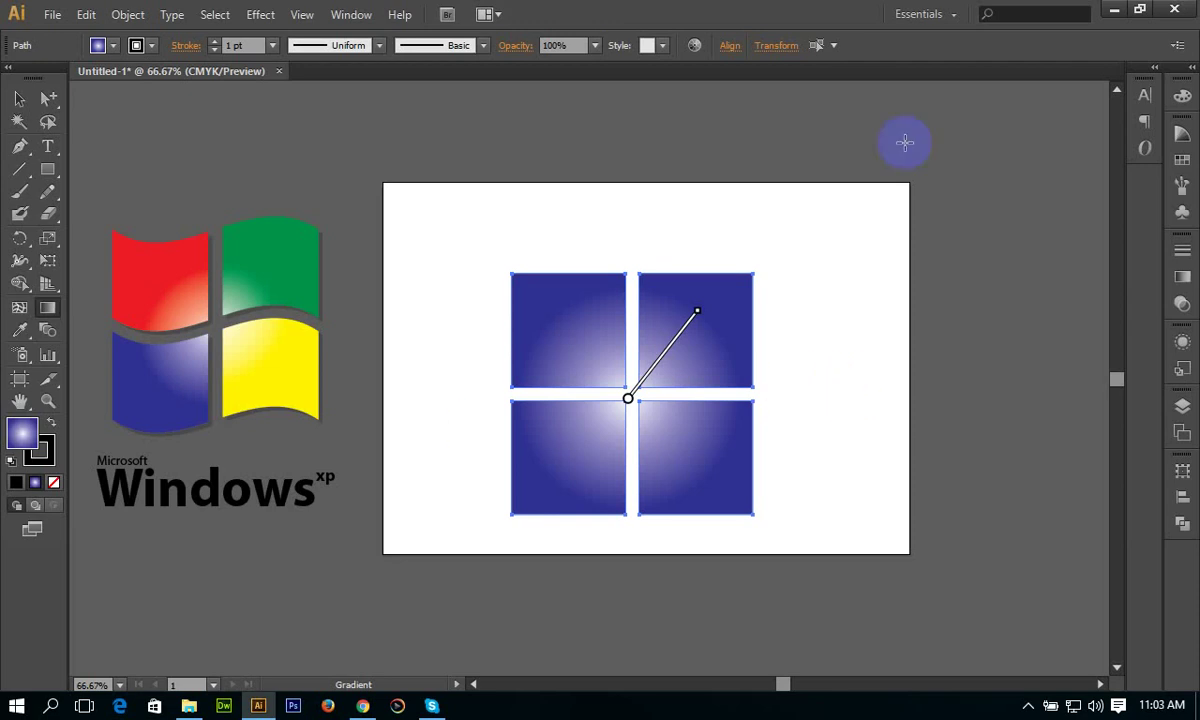
key(ctrl+z)
key(g)
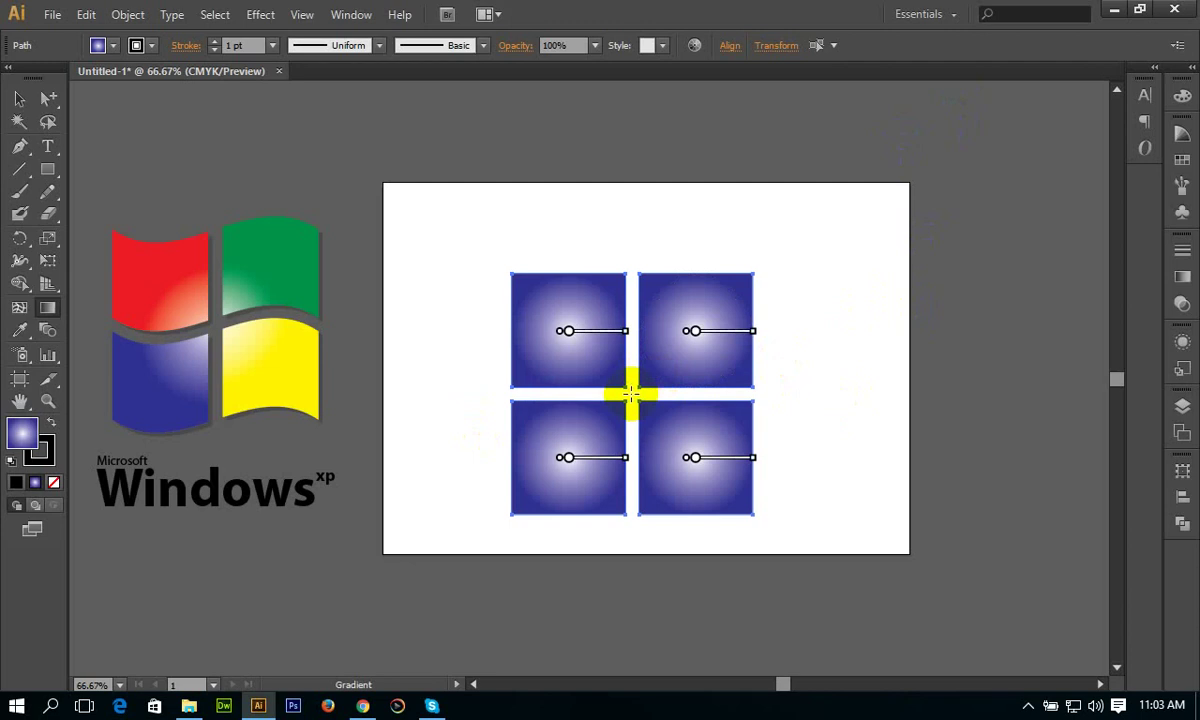
drag(630, 393, 697, 459)
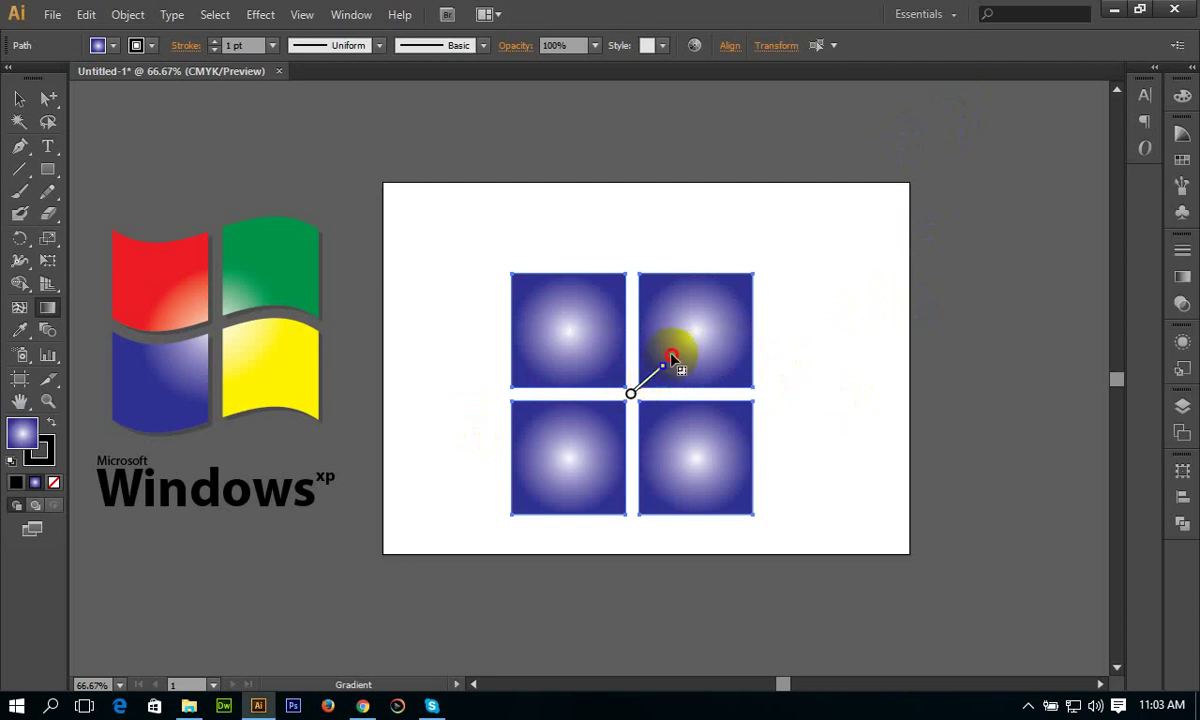
- Change the gradient's outer stop from blue to red (C0 M100 Y100 K0)
click(50, 104)
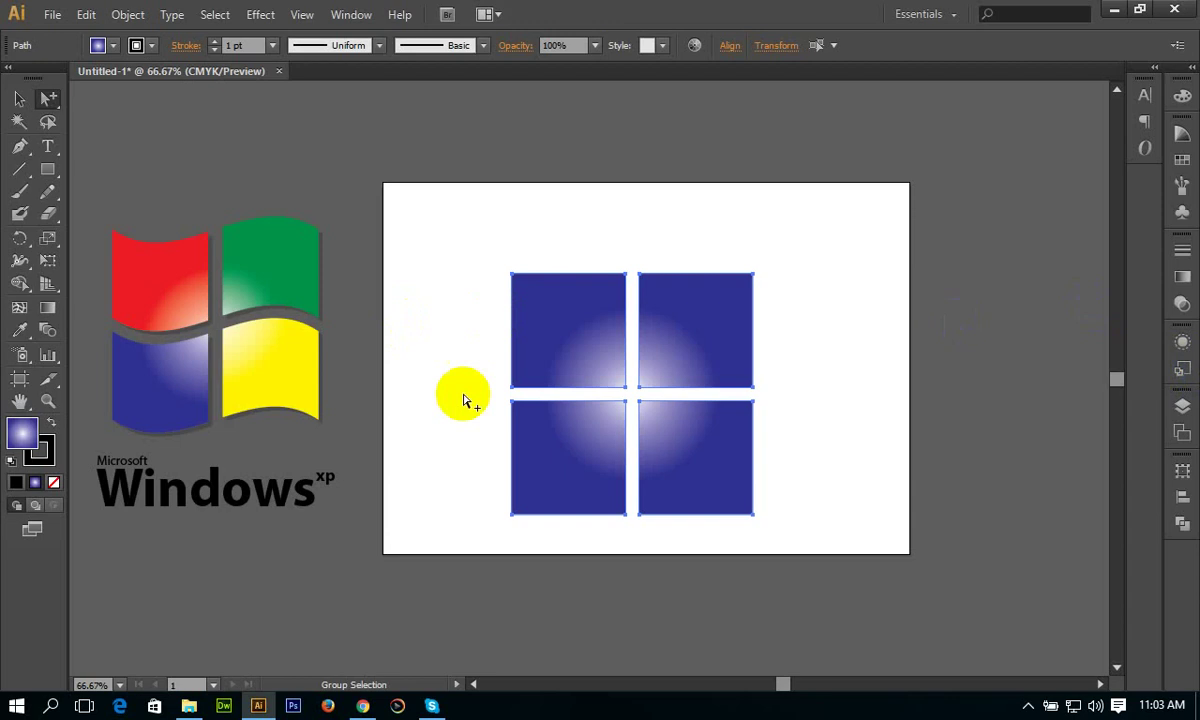
click(155, 270)
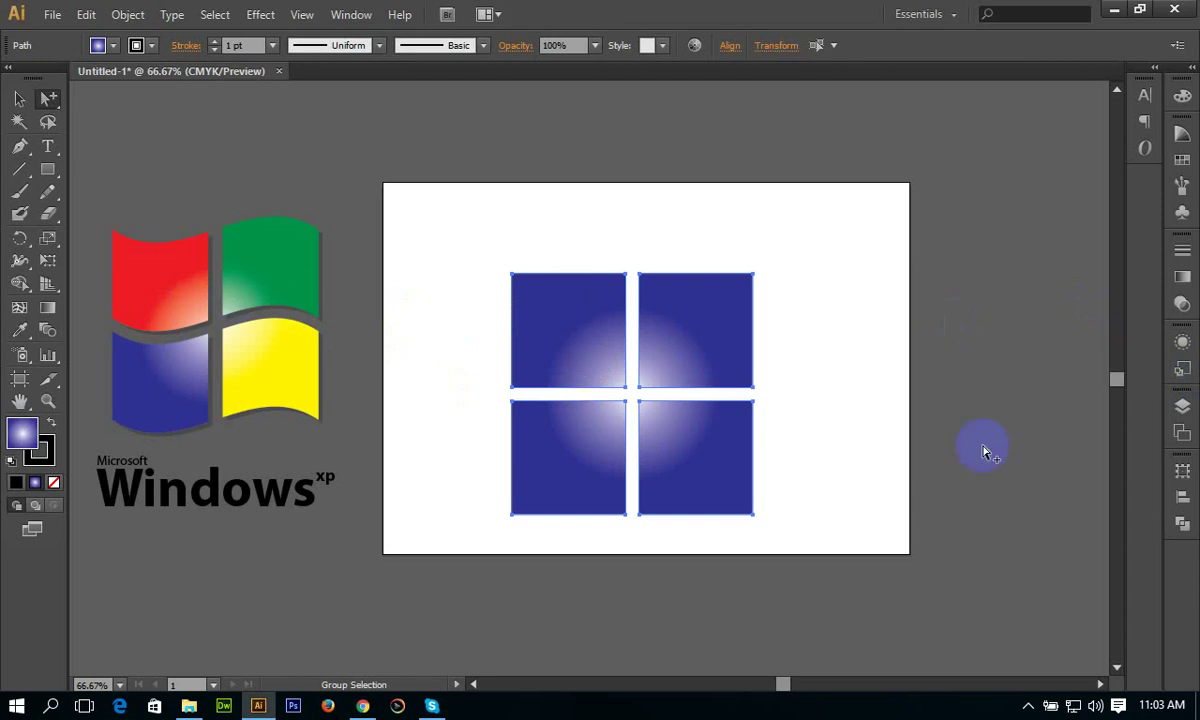
click(1183, 97)
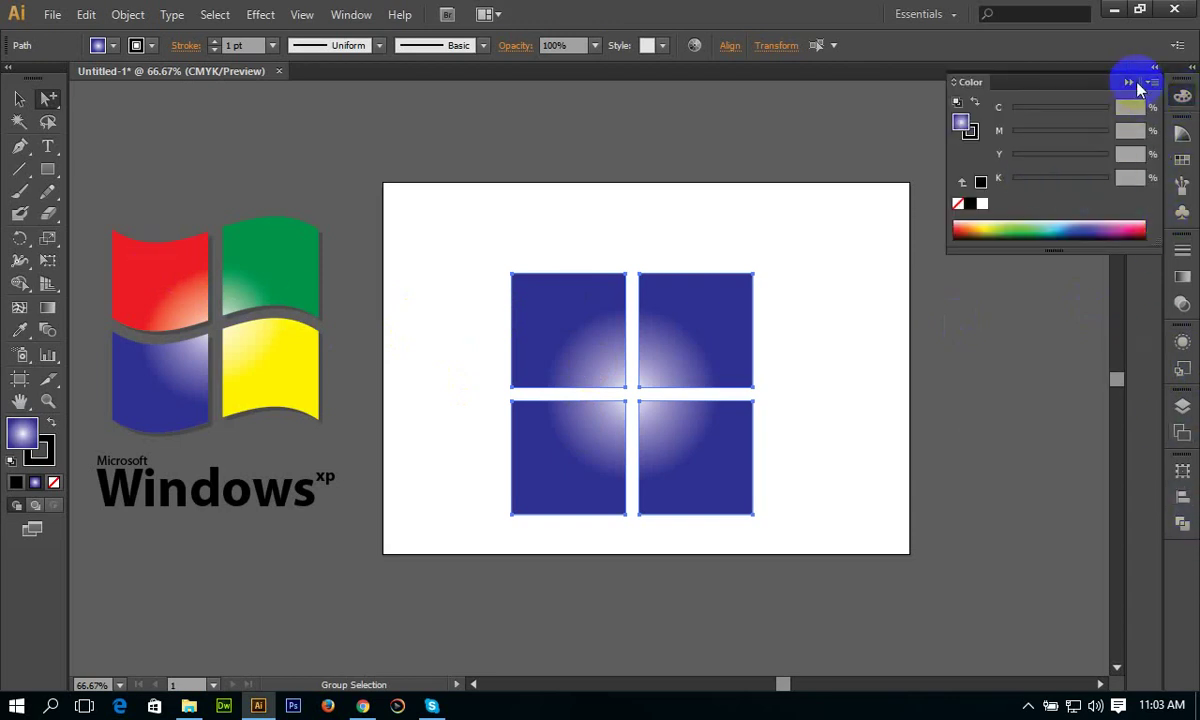
click(1129, 82)
click(1183, 277)
click(1124, 473)
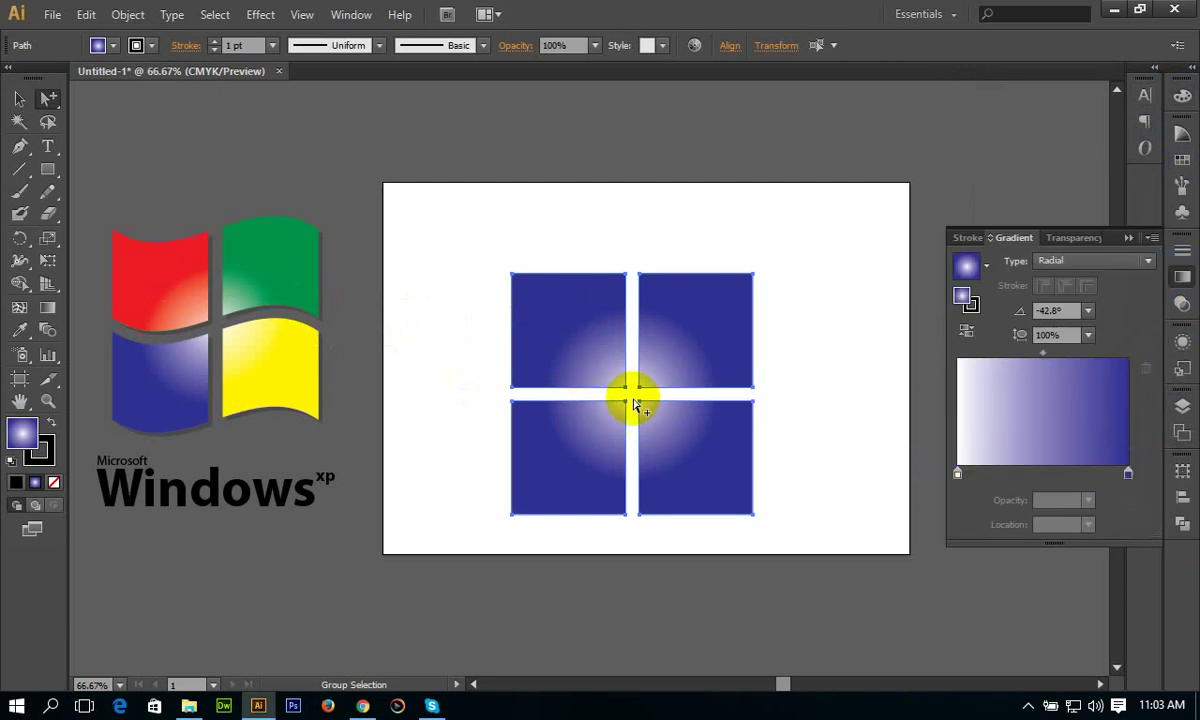
double_click(1130, 476)
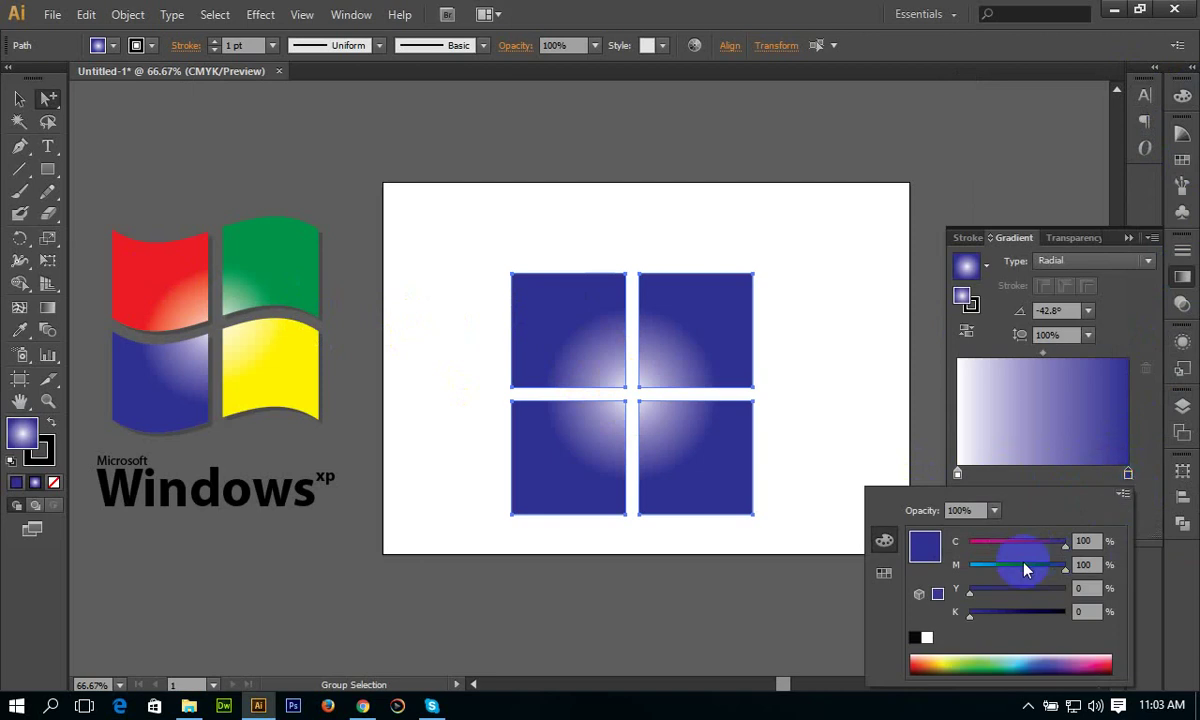
drag(1025, 566, 1090, 566)
drag(1013, 548, 969, 541)
drag(985, 589, 1068, 589)
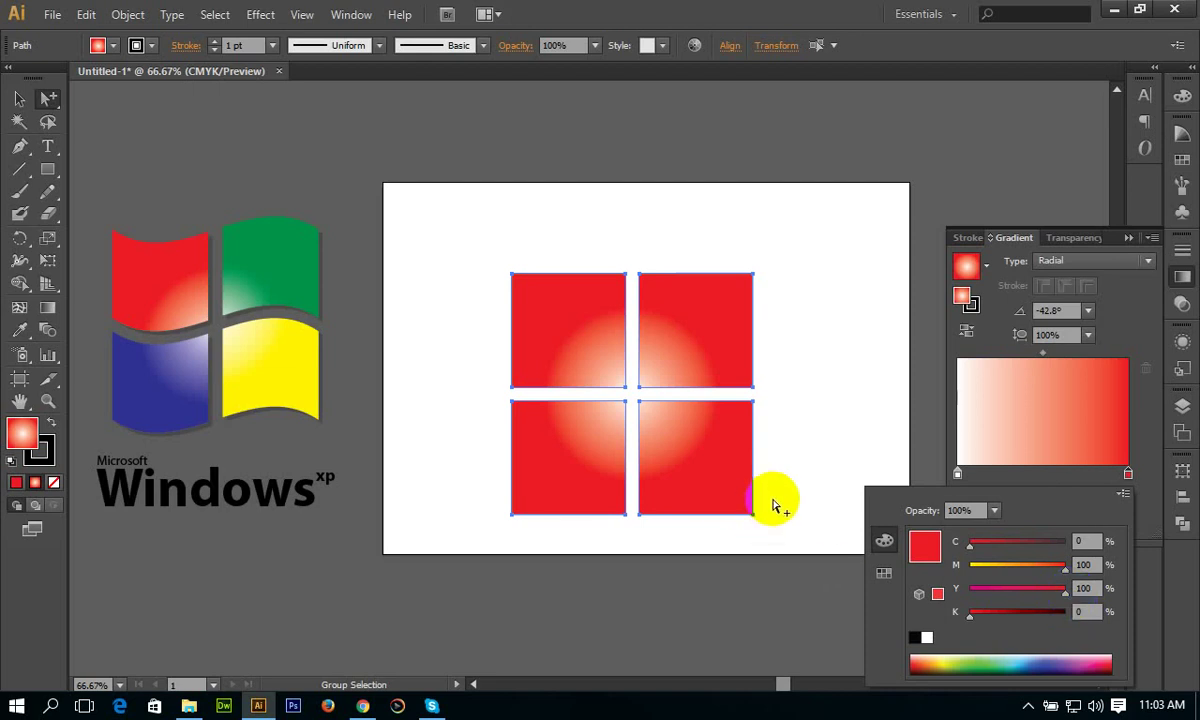
click(828, 403)
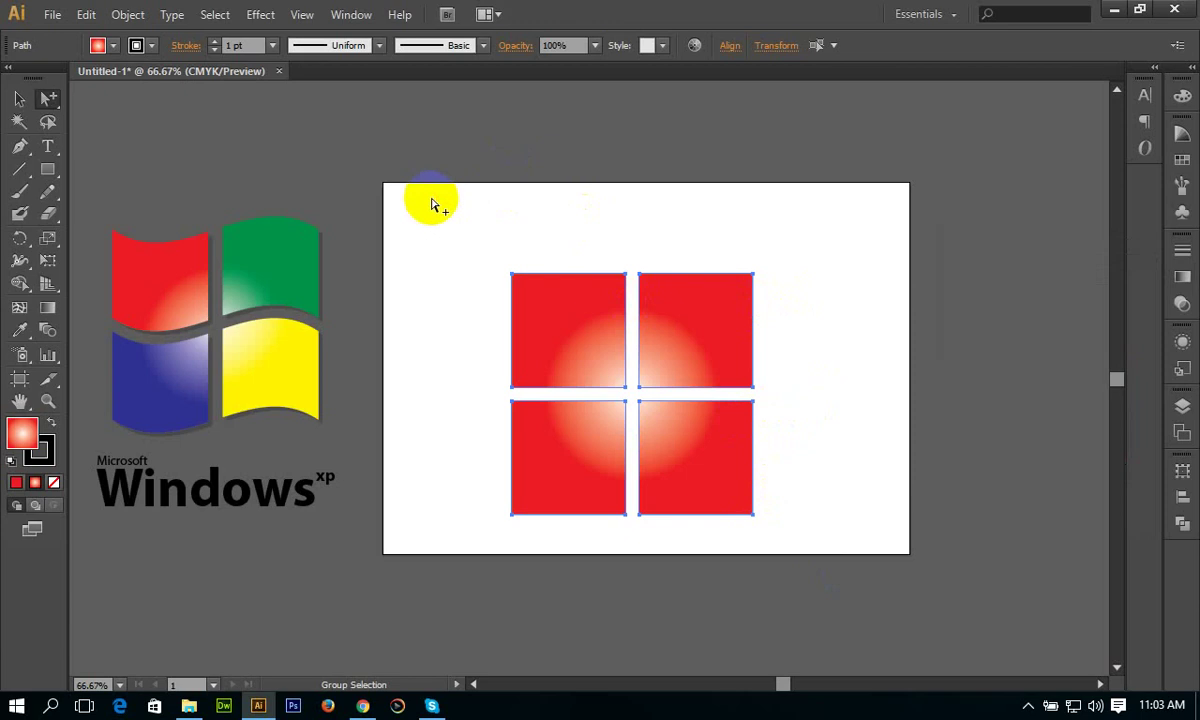
click(535, 260)
click(534, 309)
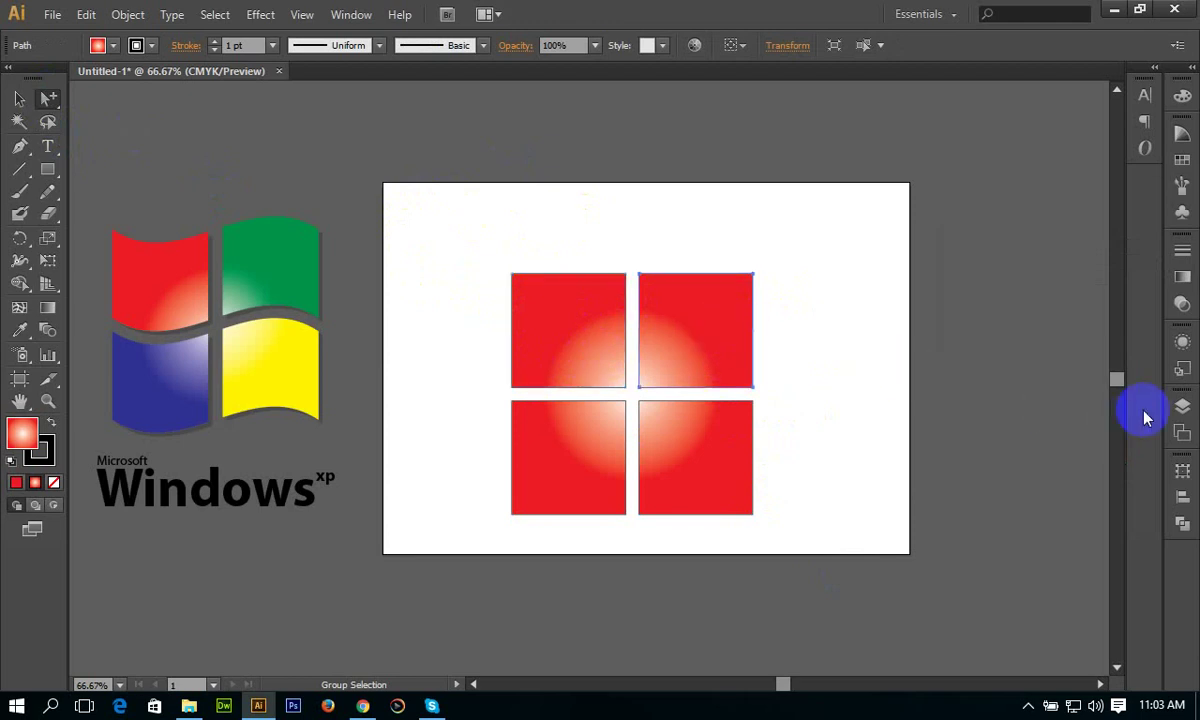
- Make the top-right square's outer gradient stop green with full cyan, no magenta
click(1182, 279)
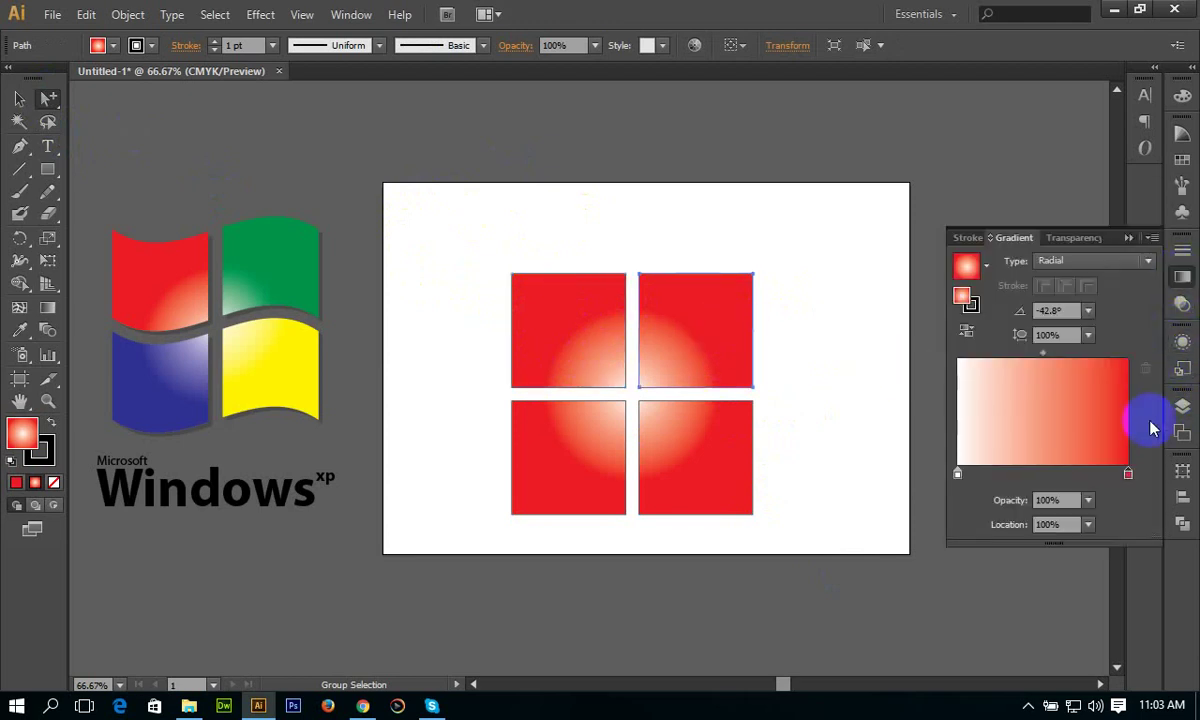
double_click(1128, 474)
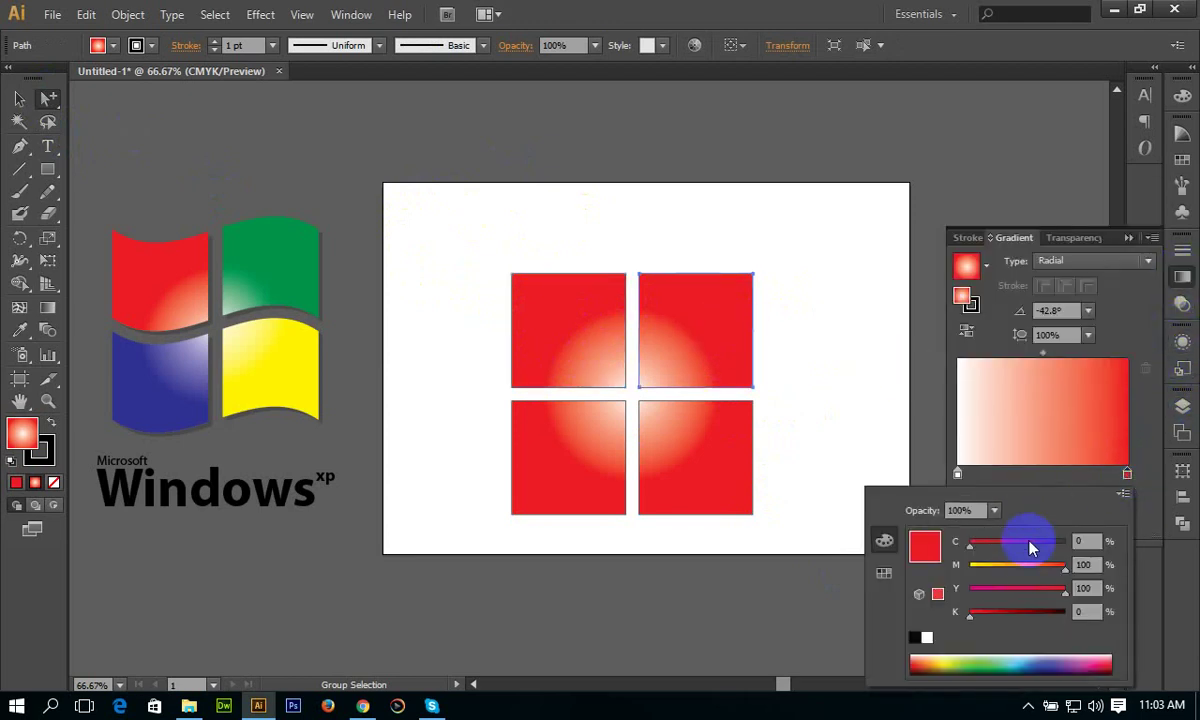
drag(996, 541, 1104, 545)
drag(1035, 570, 912, 565)
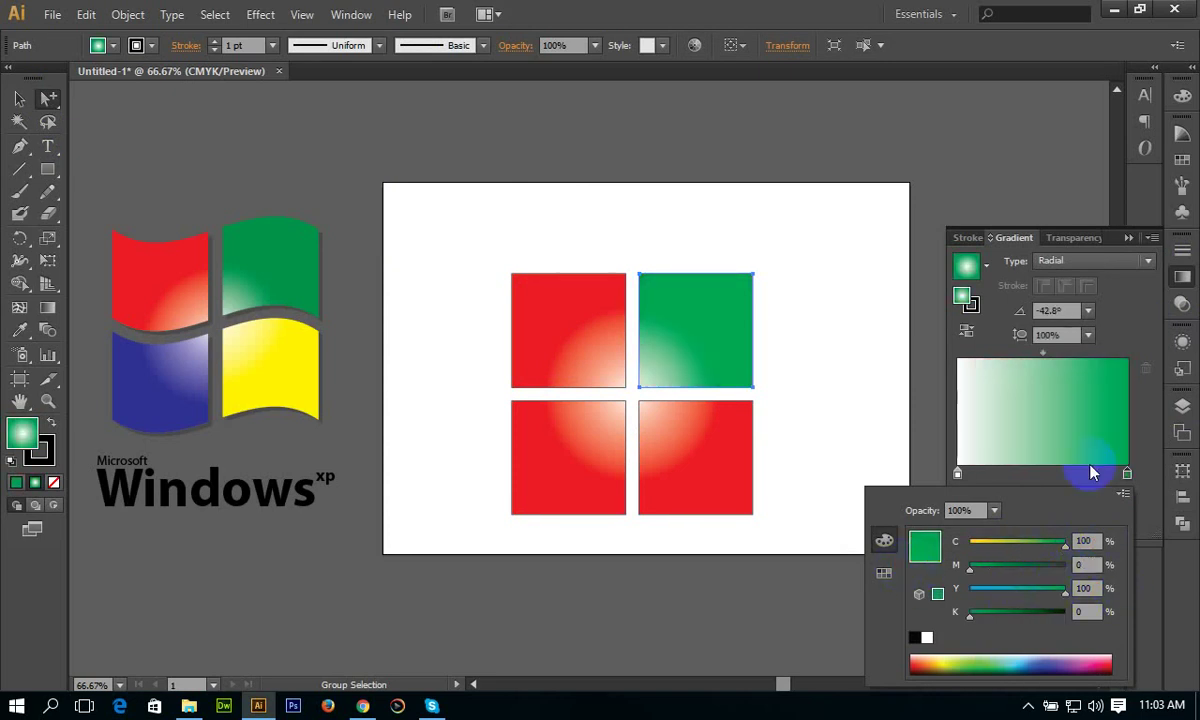
click(870, 195)
- Turn the bottom-right square's outer gradient stop yellow by removing magenta
click(739, 514)
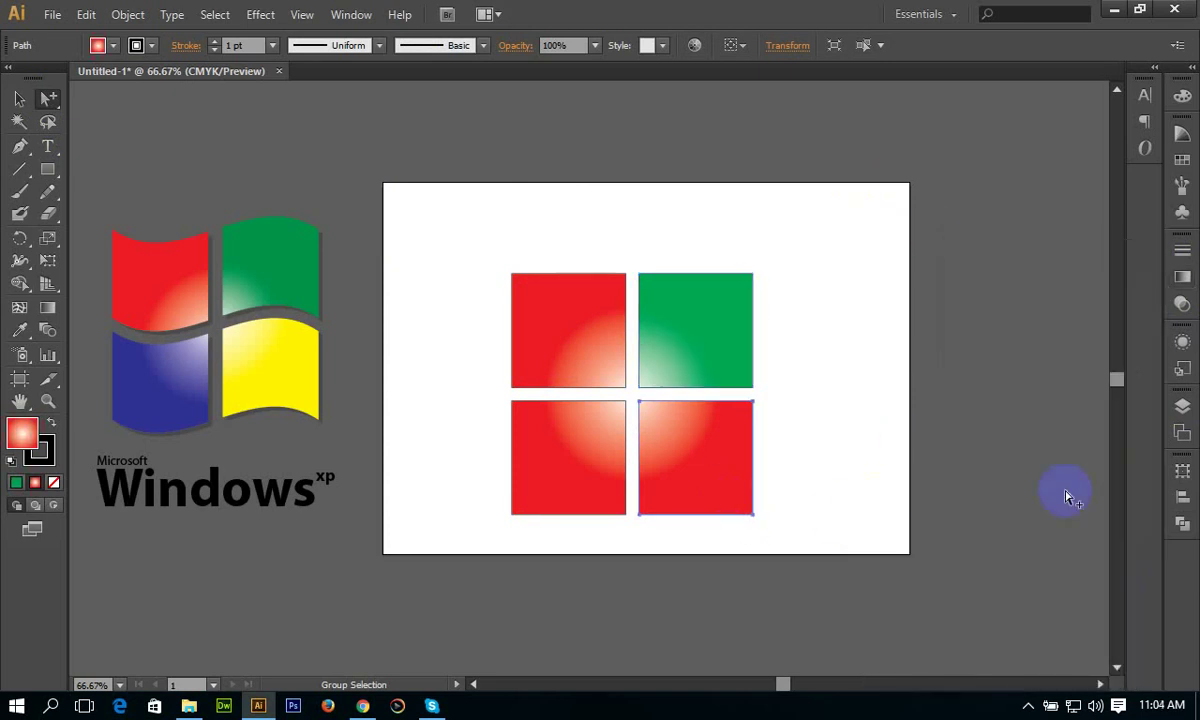
click(1182, 277)
double_click(1128, 474)
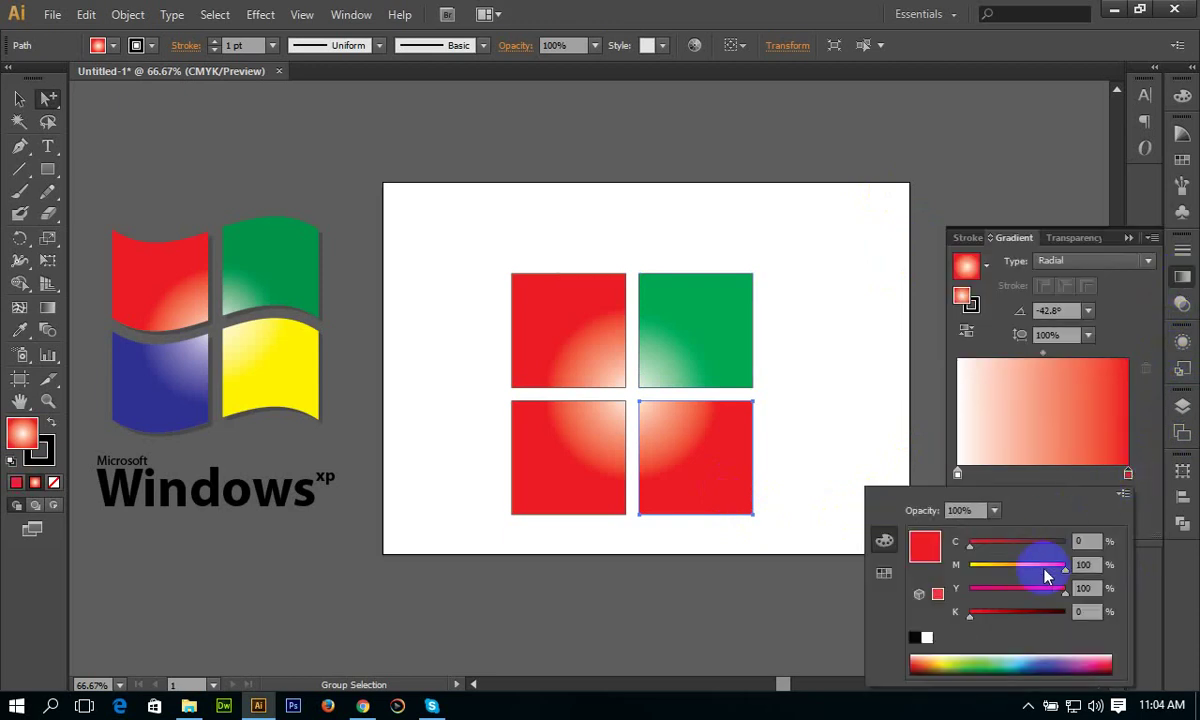
drag(997, 572, 945, 568)
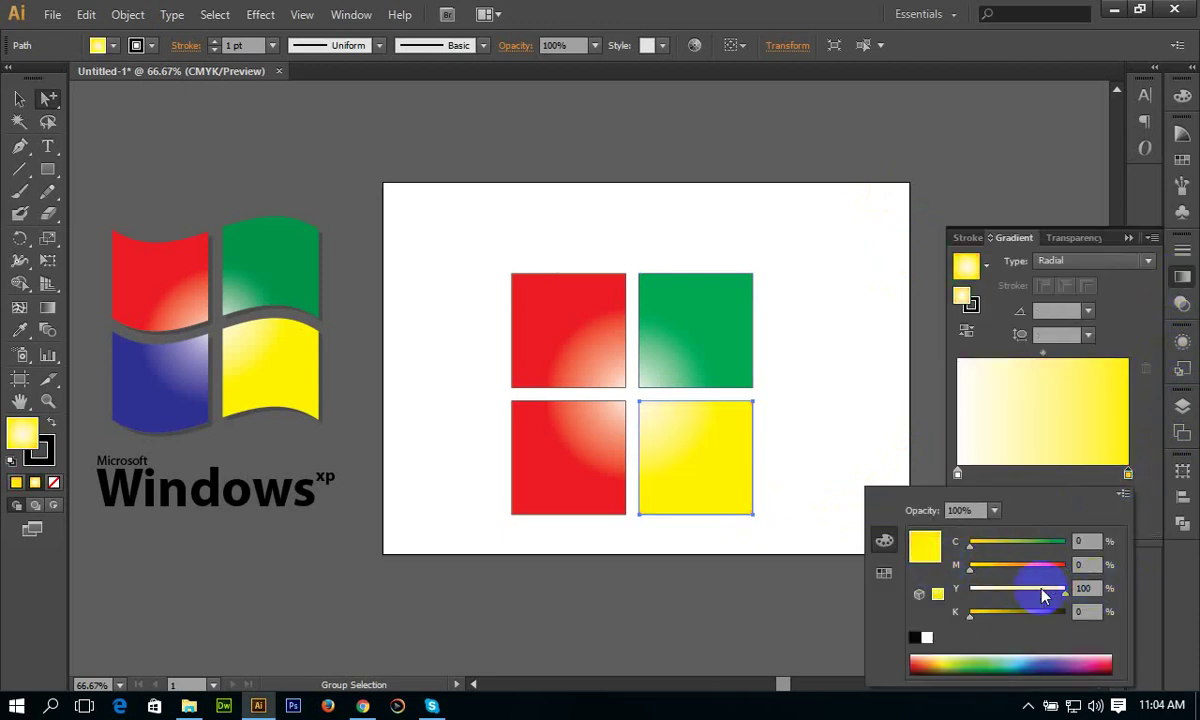
click(940, 361)
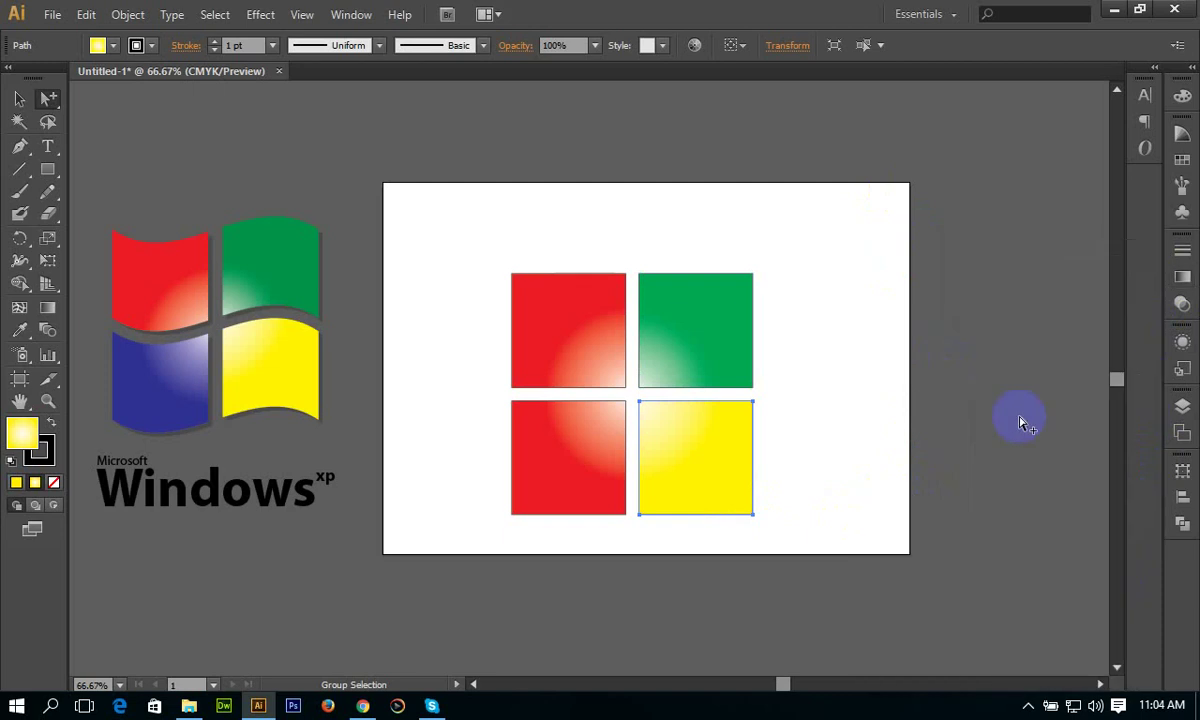
- Turn the bottom-left square's outer gradient stop blue (C100 M100 Y0 K0)
click(571, 450)
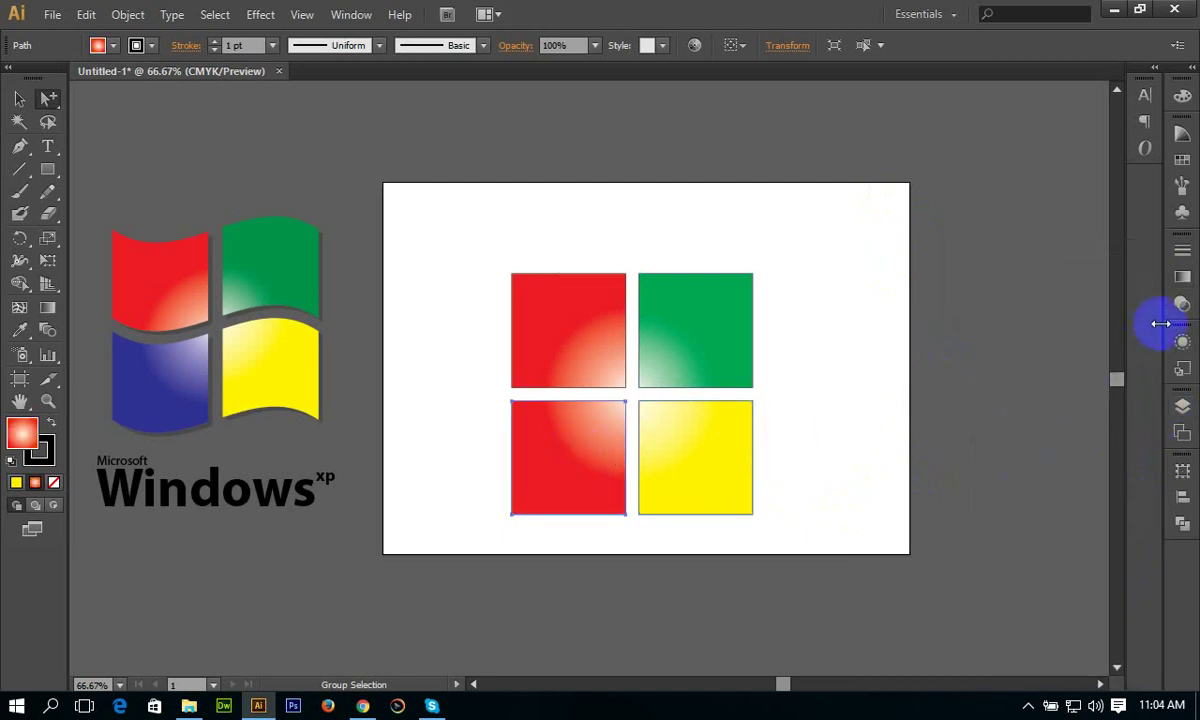
click(1183, 280)
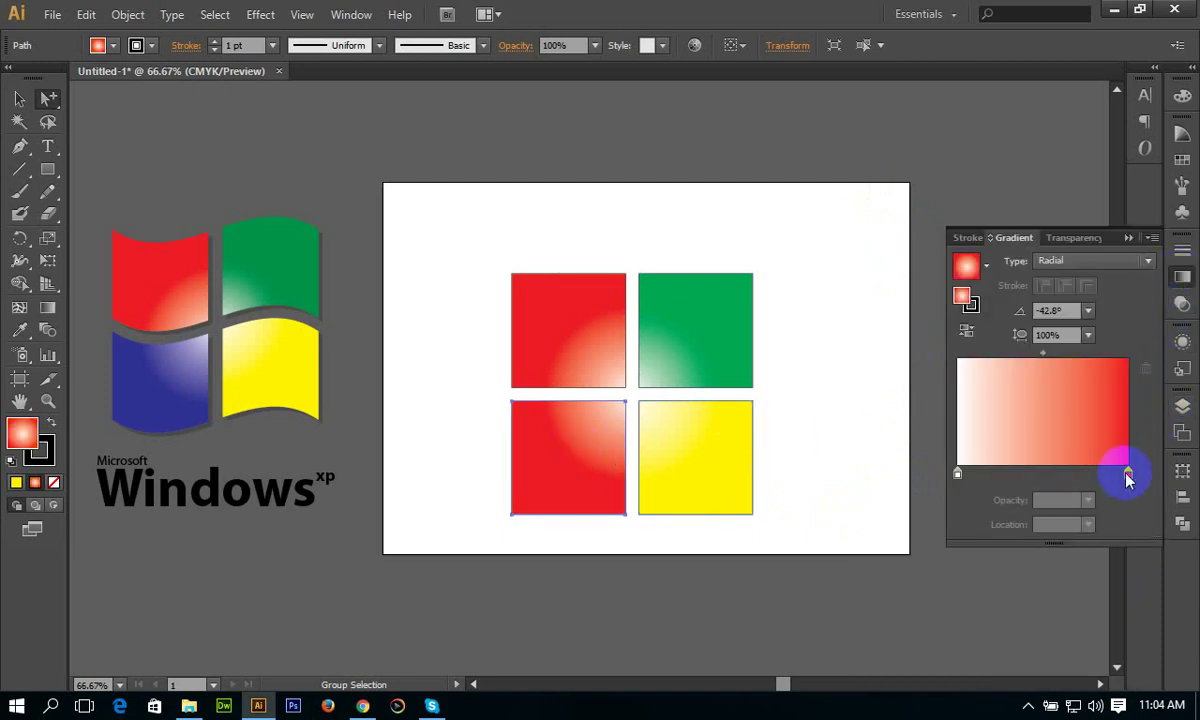
click(1127, 474)
double_click(1127, 474)
drag(1005, 541, 1098, 541)
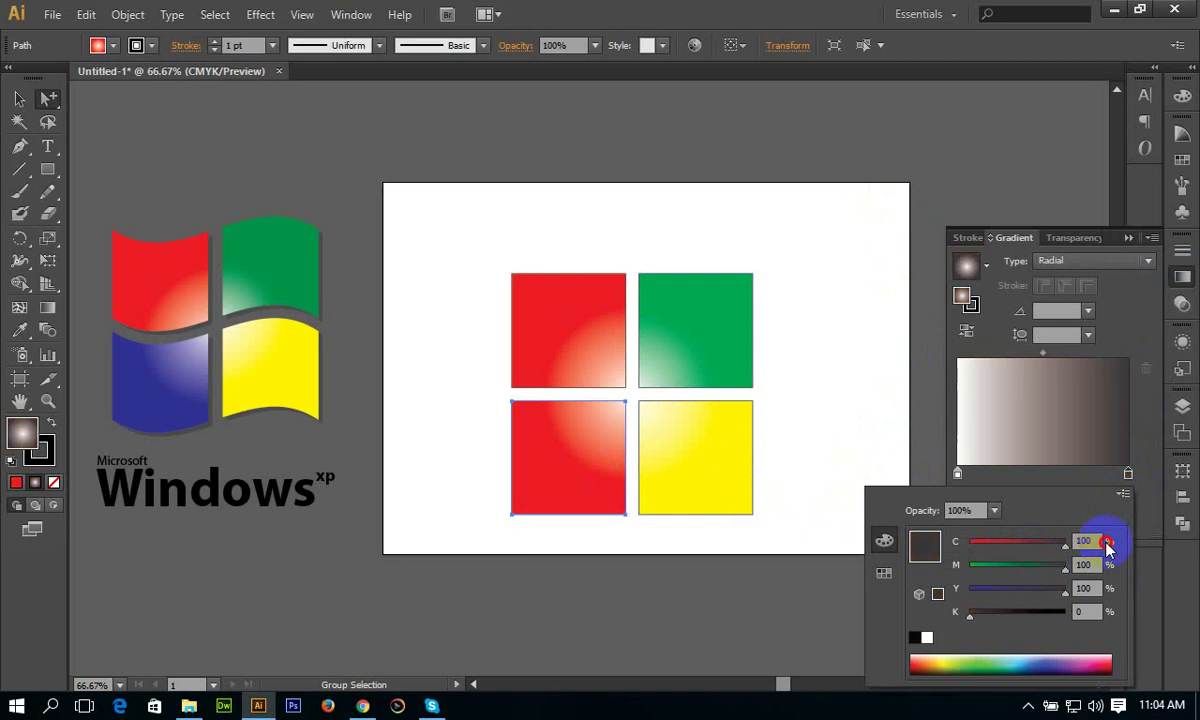
drag(1038, 589, 1010, 589)
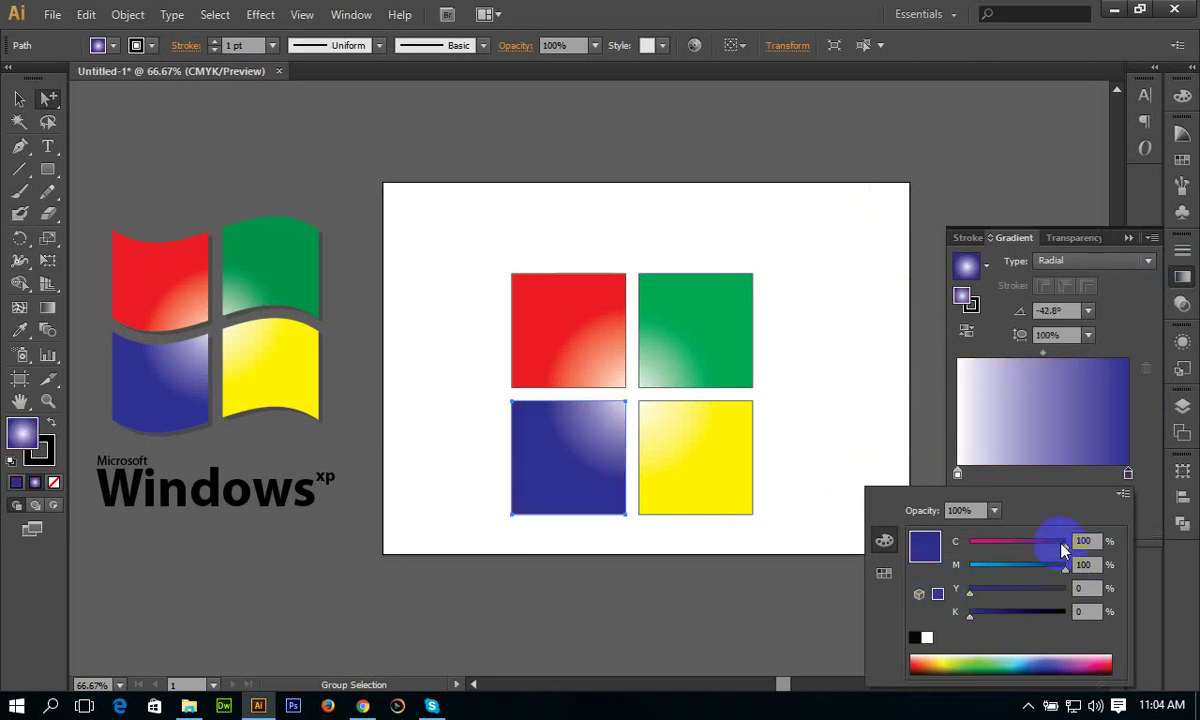
click(18, 98)
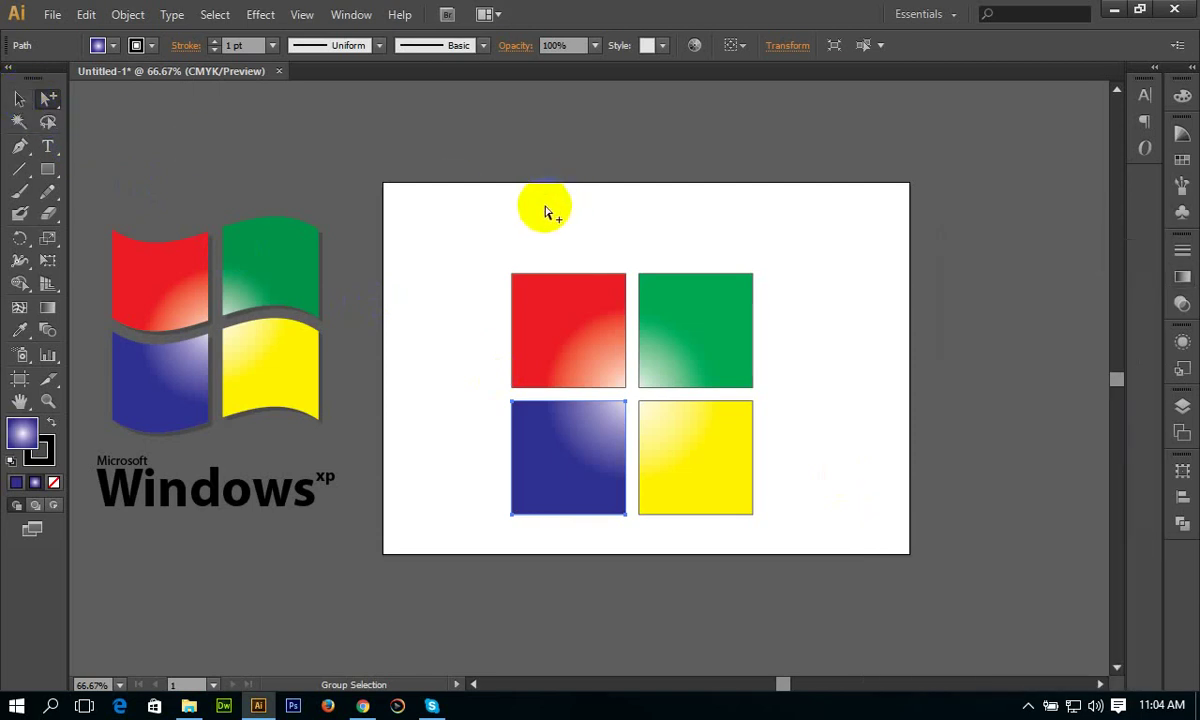
- Select the four gradient squares and group them into a single object
click(19, 98)
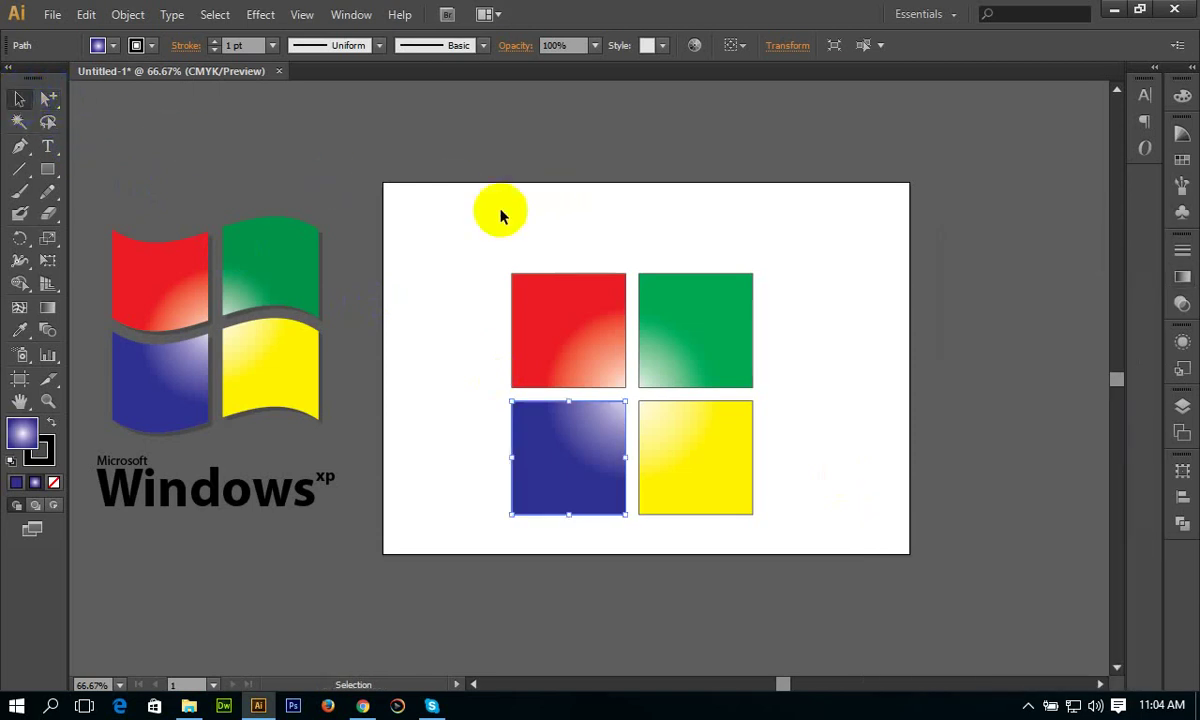
click(497, 235)
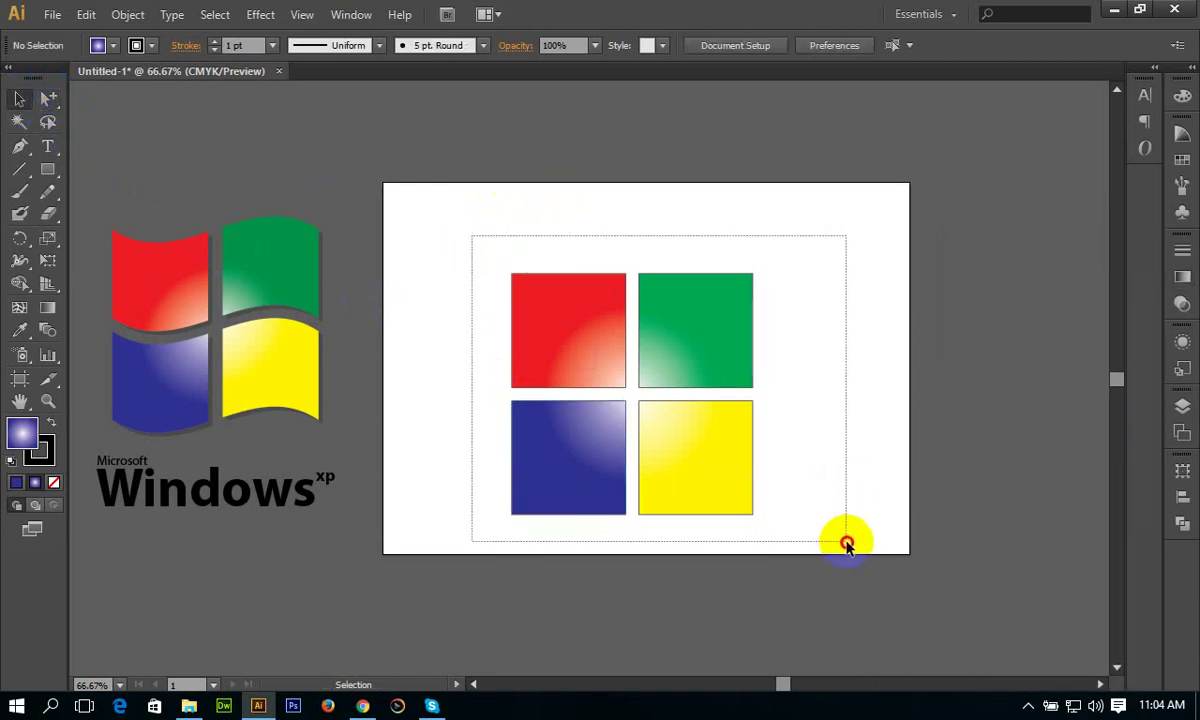
drag(727, 481, 847, 547)
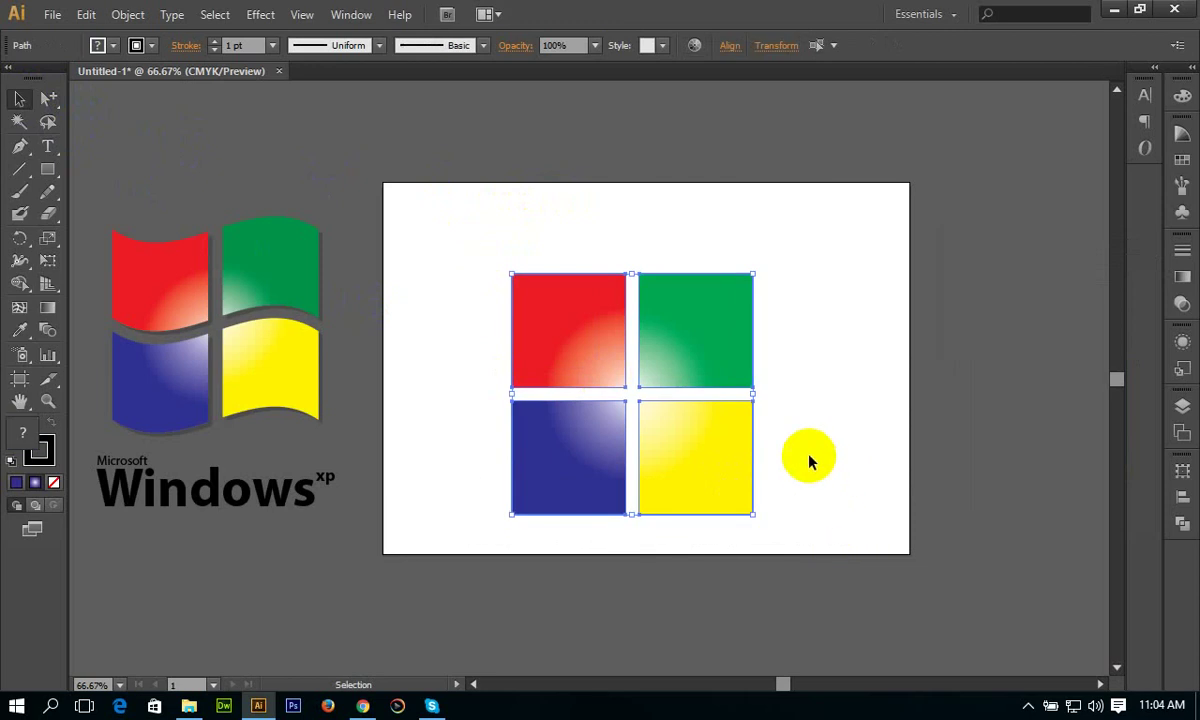
right_click(660, 345)
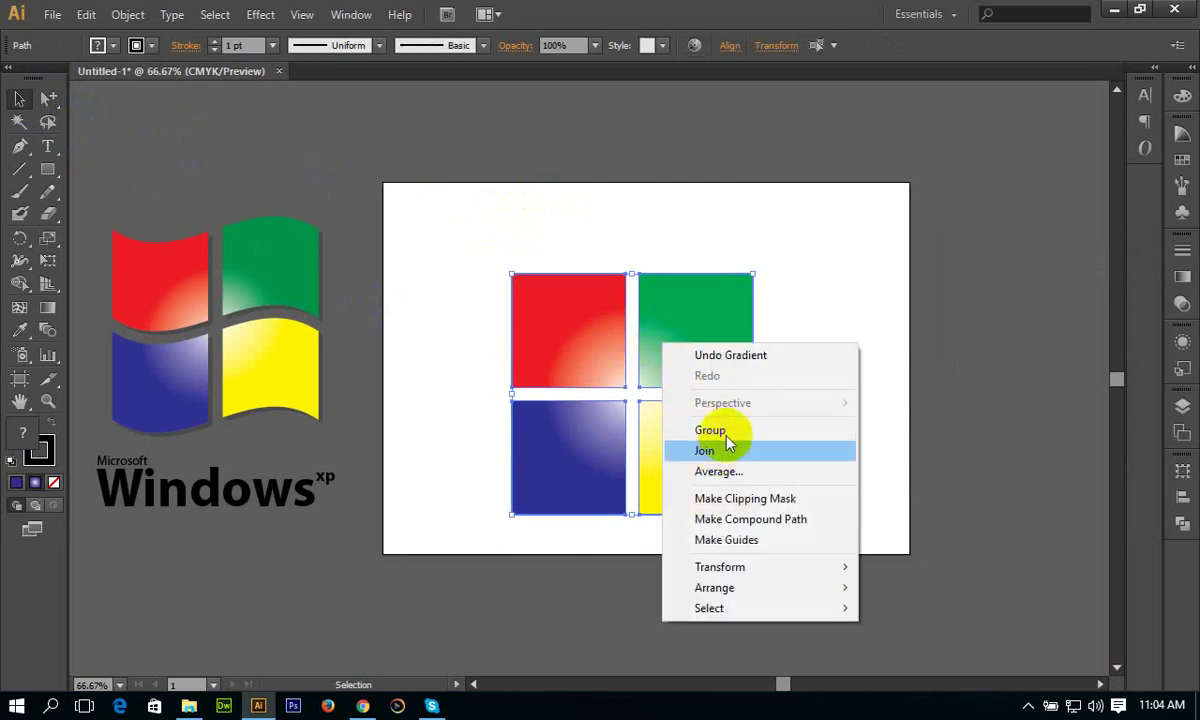
click(715, 430)
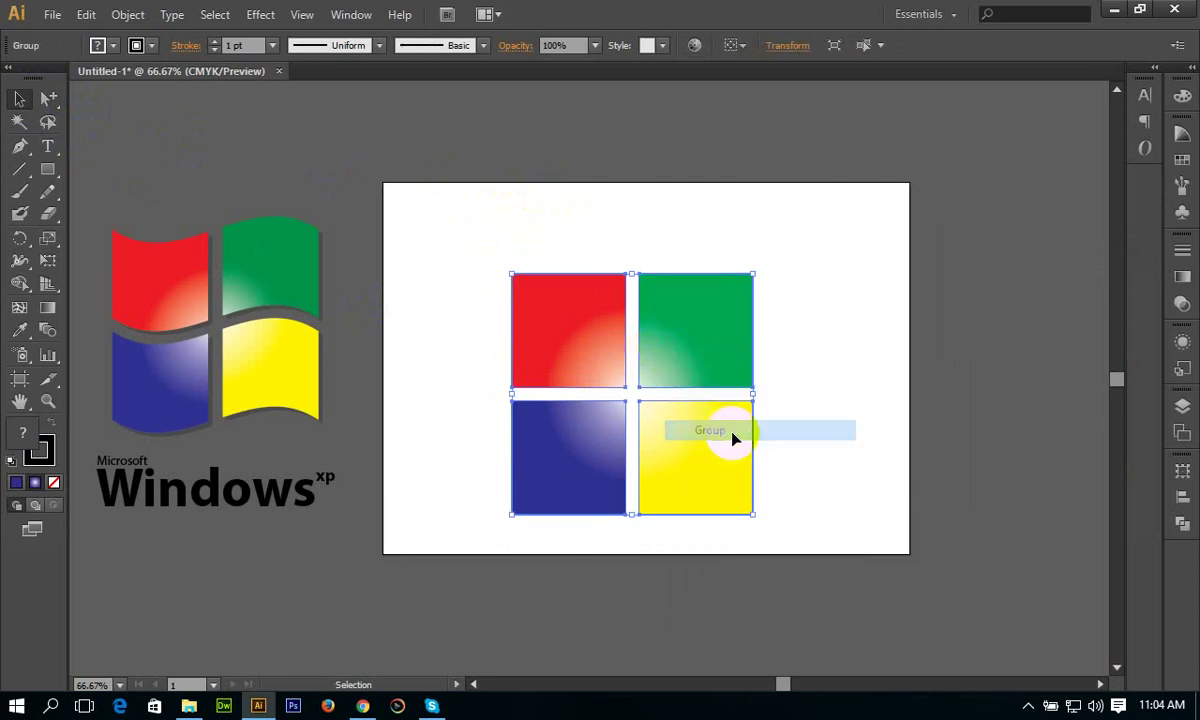
click(255, 15)
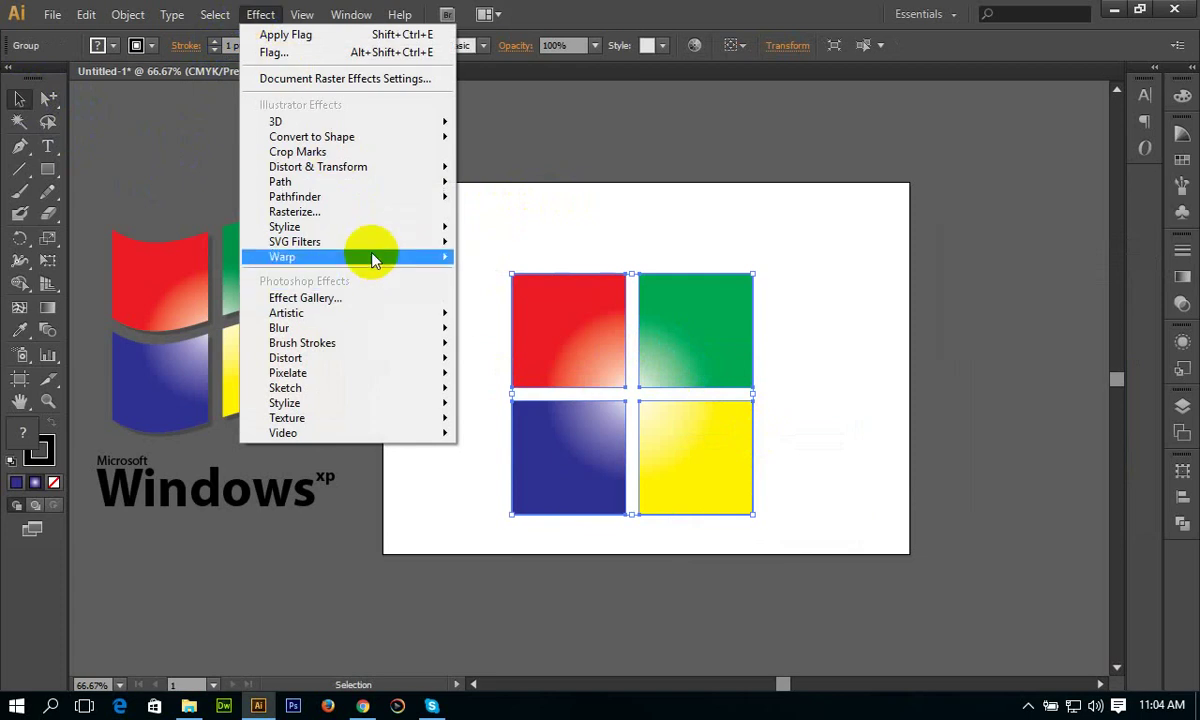
mouse_move(282, 257)
click(557, 405)
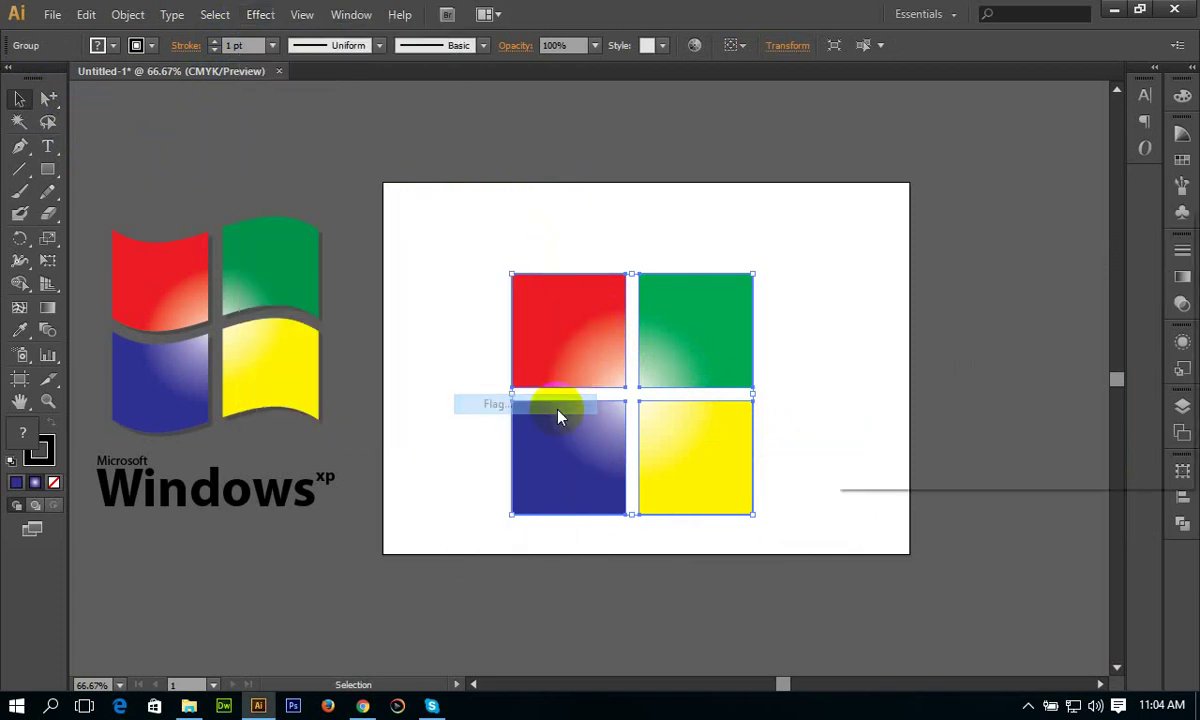
click(859, 446)
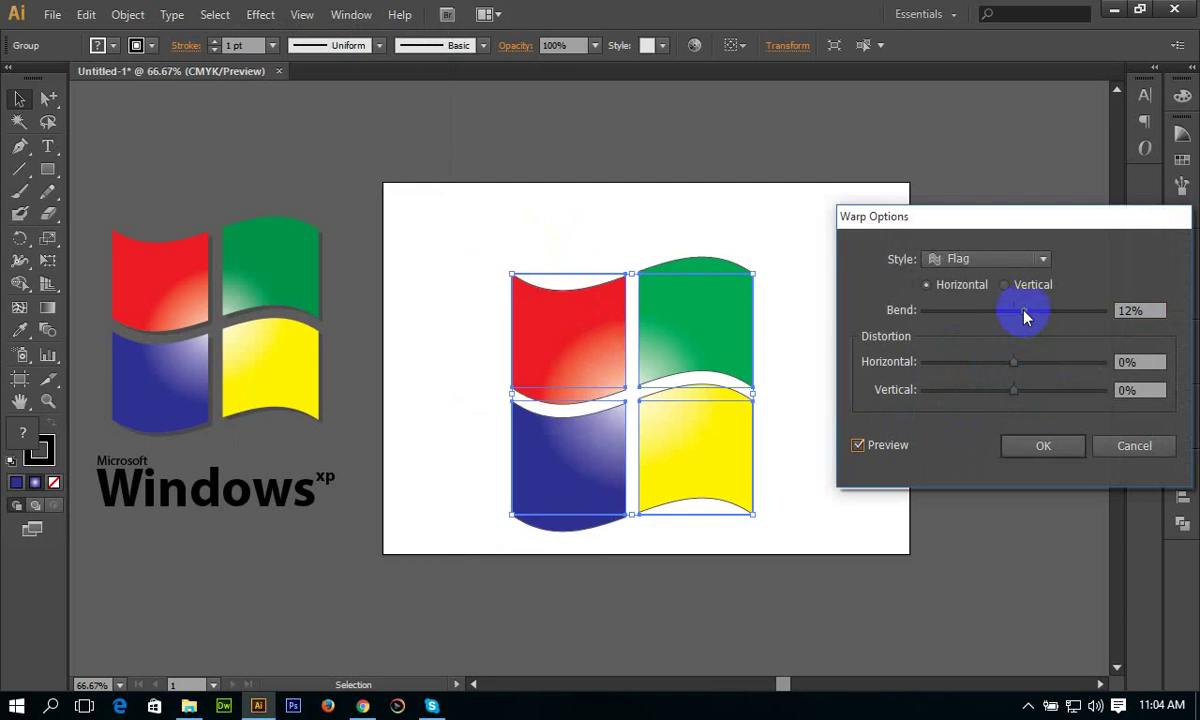
drag(1024, 316, 1023, 317)
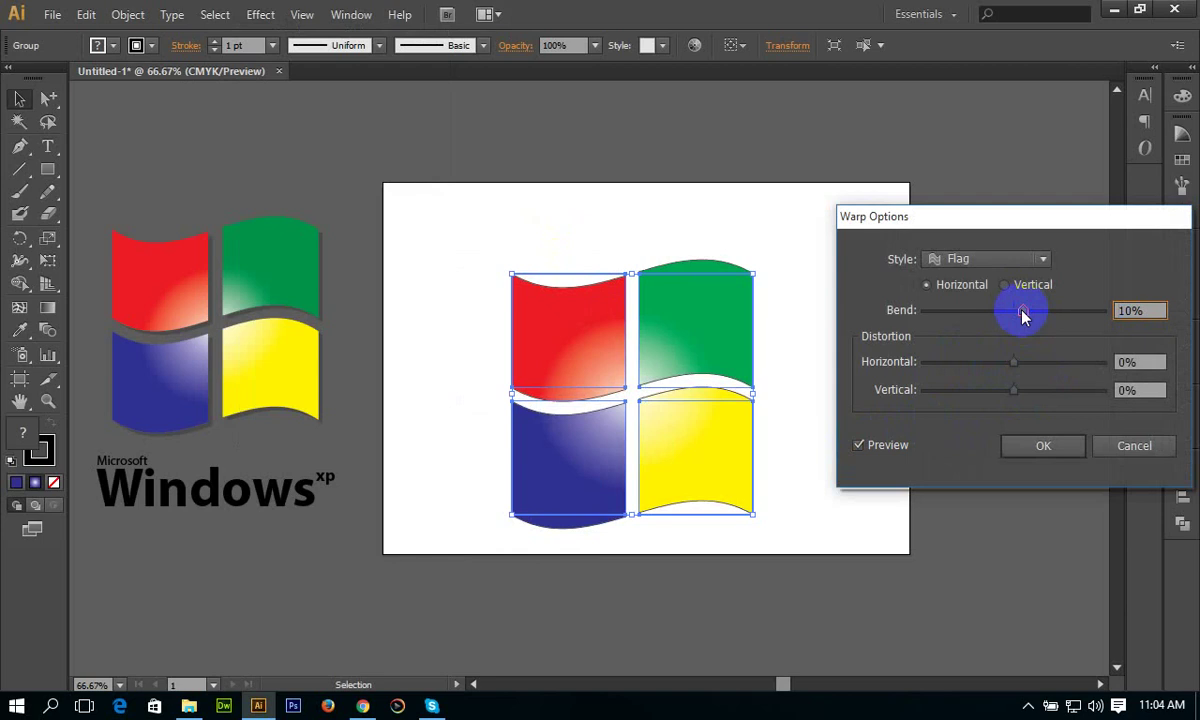
mouse_move(1024, 316)
mouse_down()
mouse_move(1066, 316)
mouse_move(1017, 320)
mouse_move(1026, 316)
mouse_up()
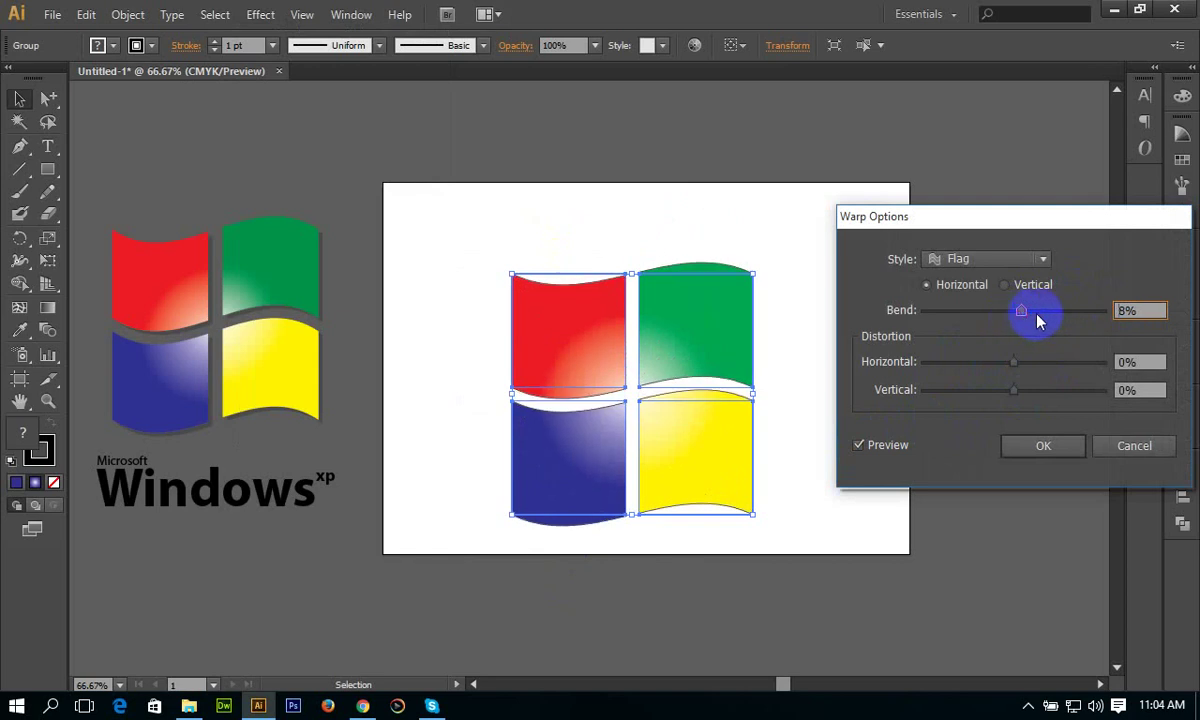
drag(1038, 219, 1017, 258)
- Discard the pending flag warp, leaving the grouped tiles flat, and return to Effect > Warp
click(1072, 446)
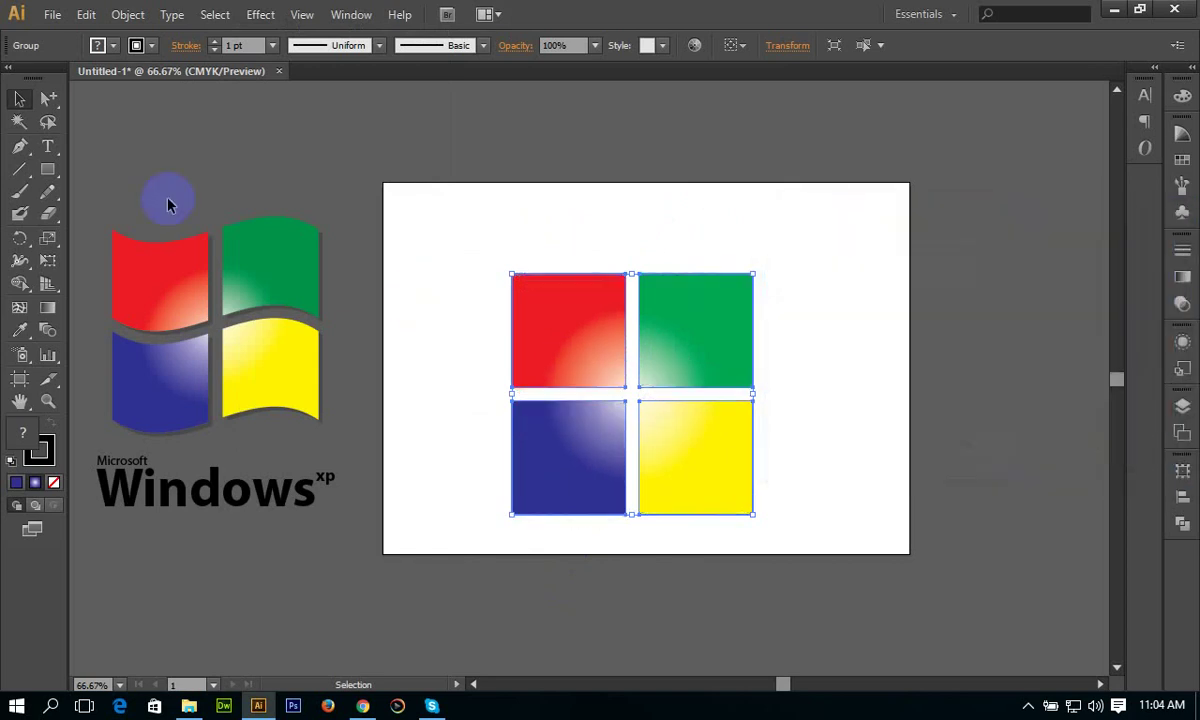
click(258, 14)
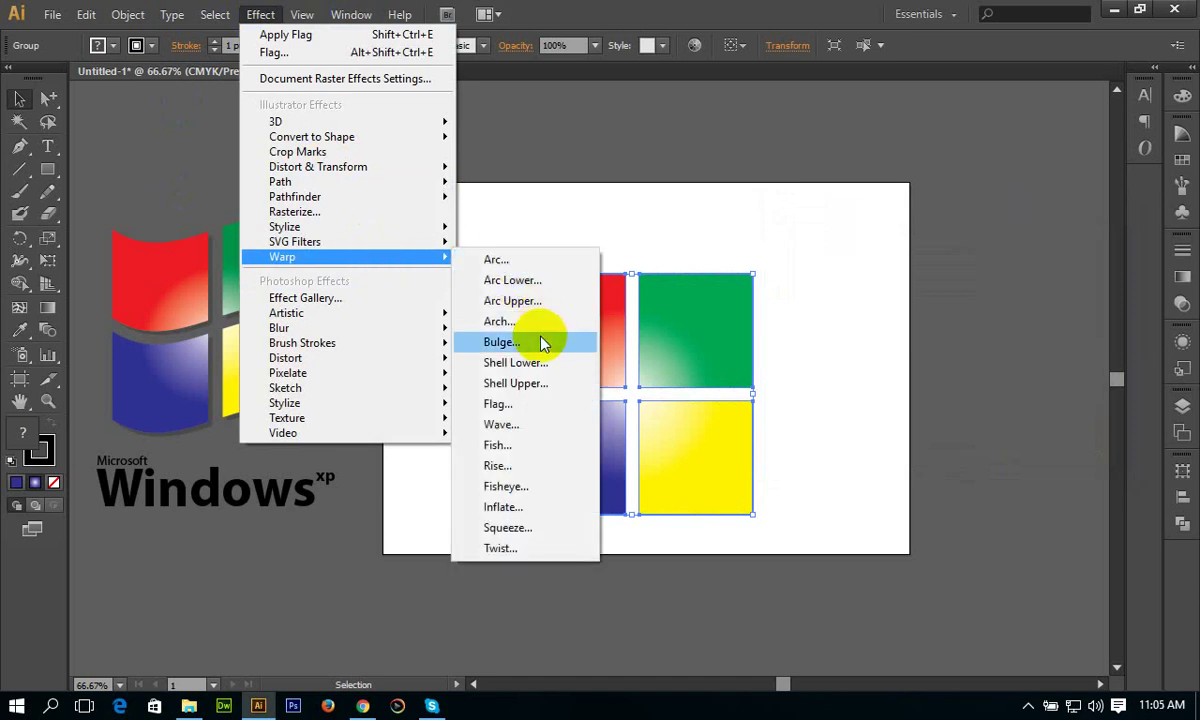
mouse_move(340, 257)
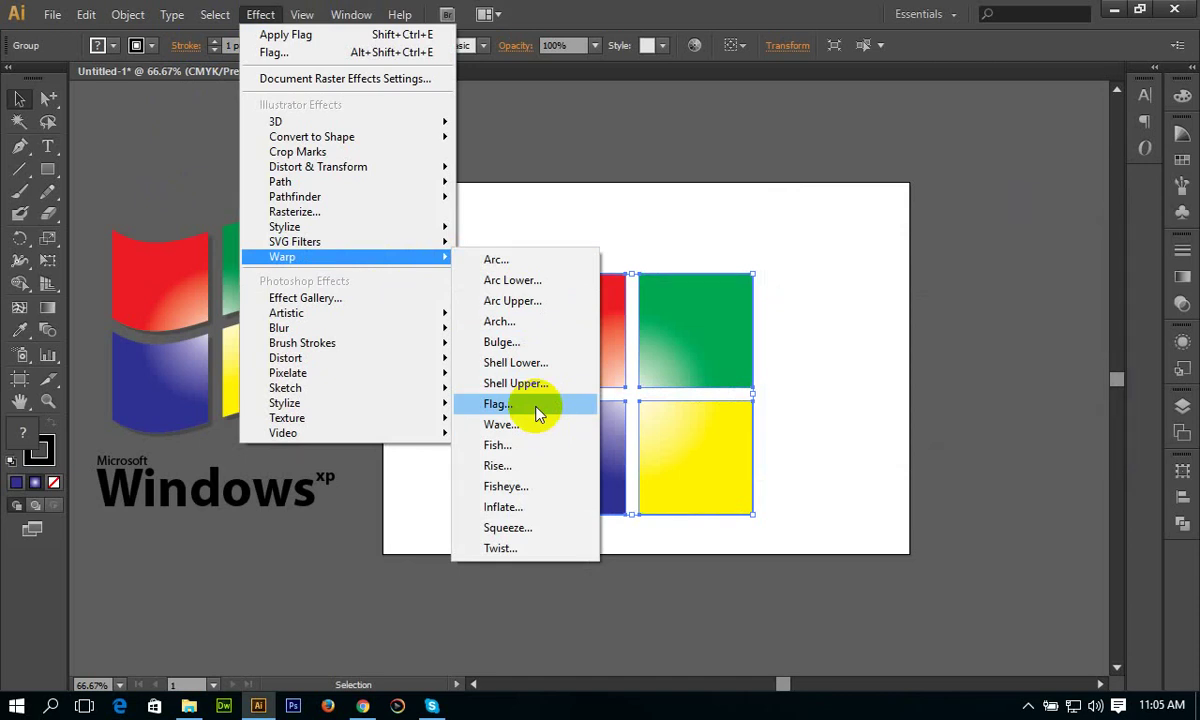
- Apply a horizontal Flag warp with 12% bend to the grouped tiles
click(537, 413)
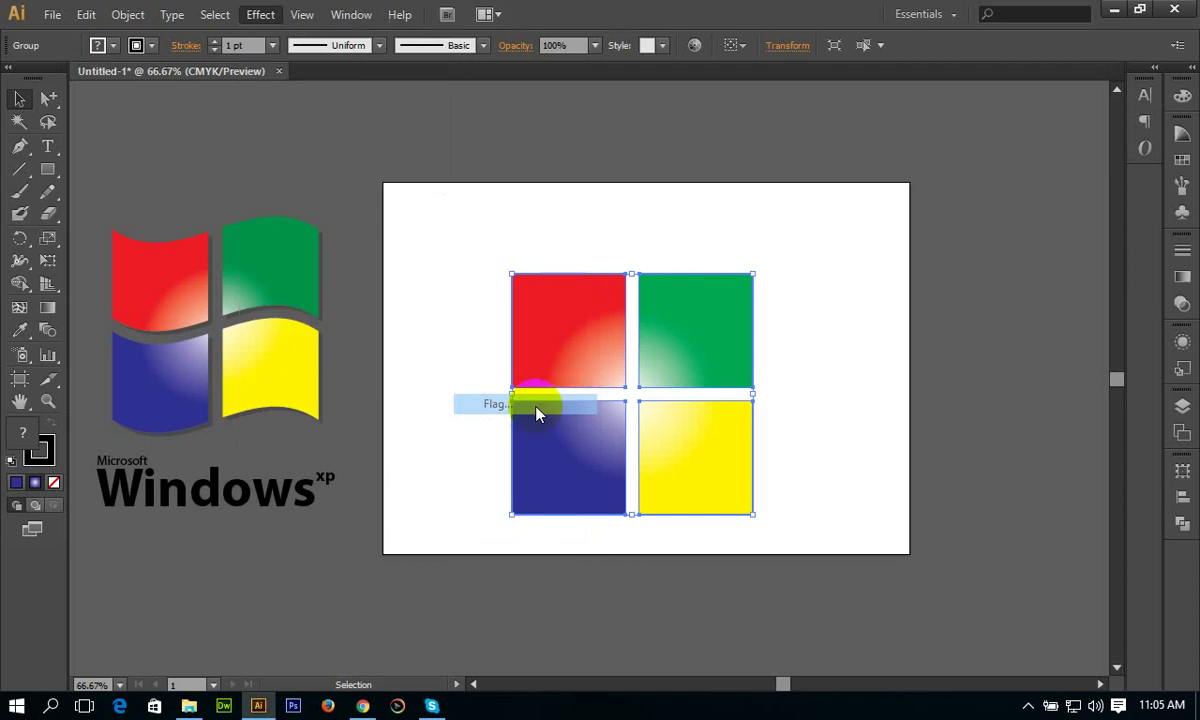
drag(846, 213, 842, 158)
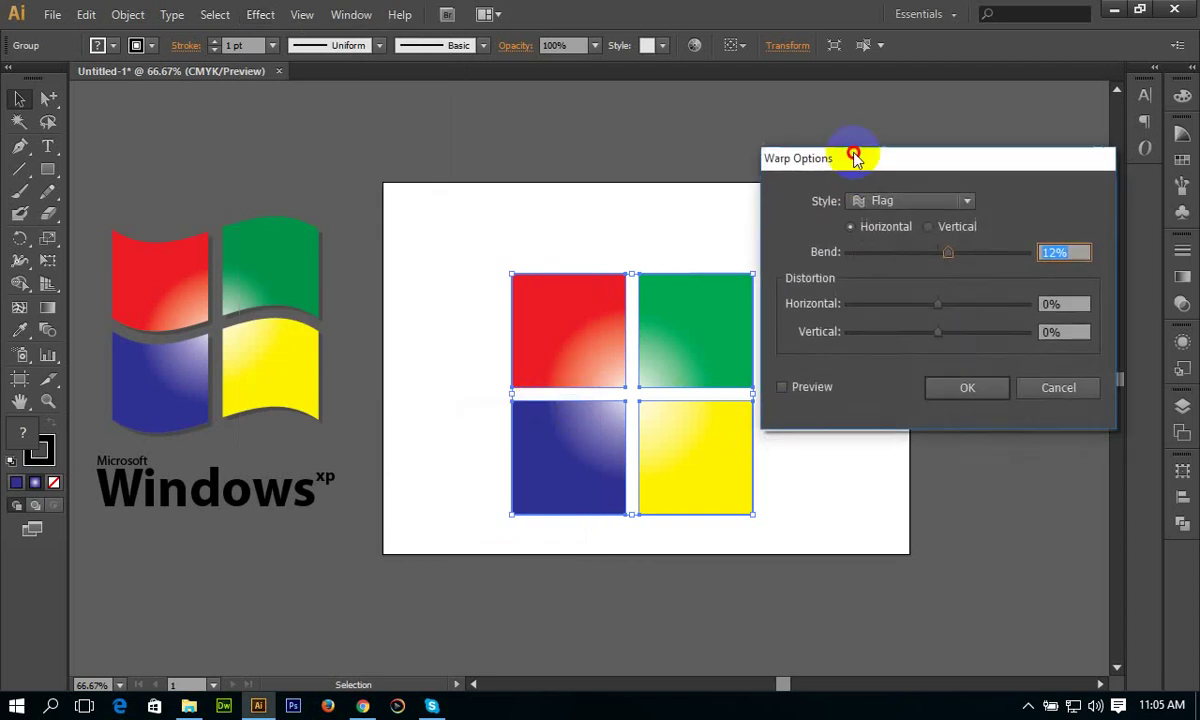
click(783, 387)
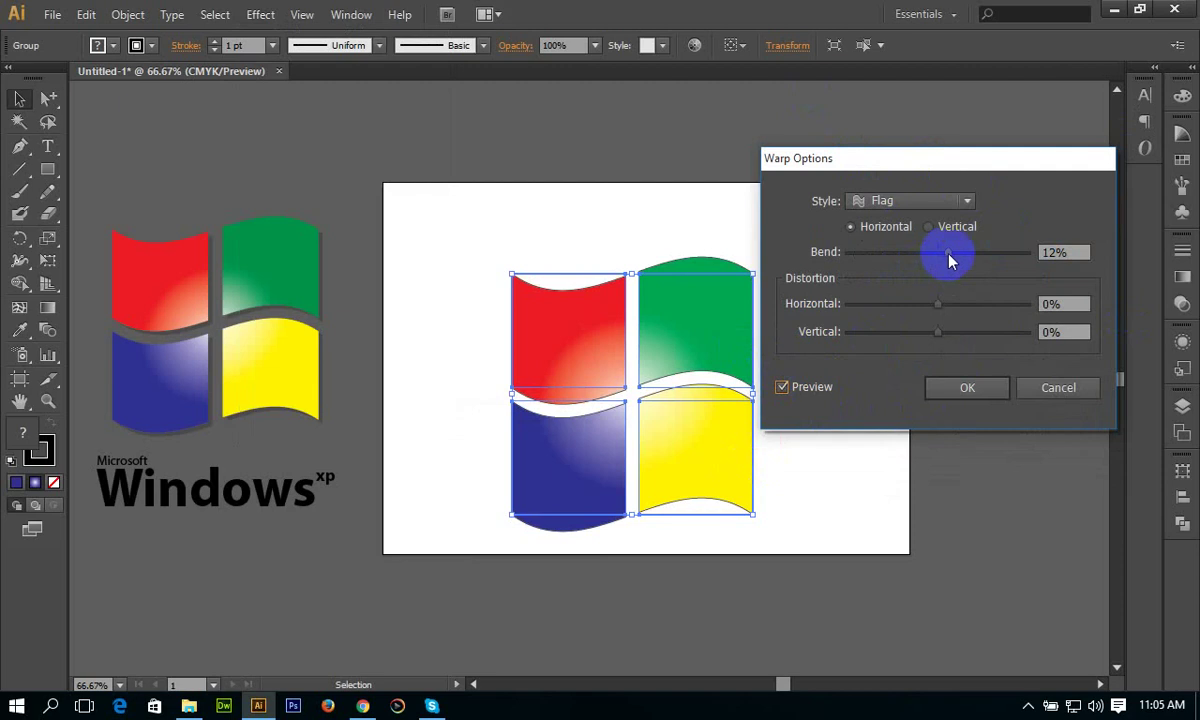
drag(948, 253, 978, 250)
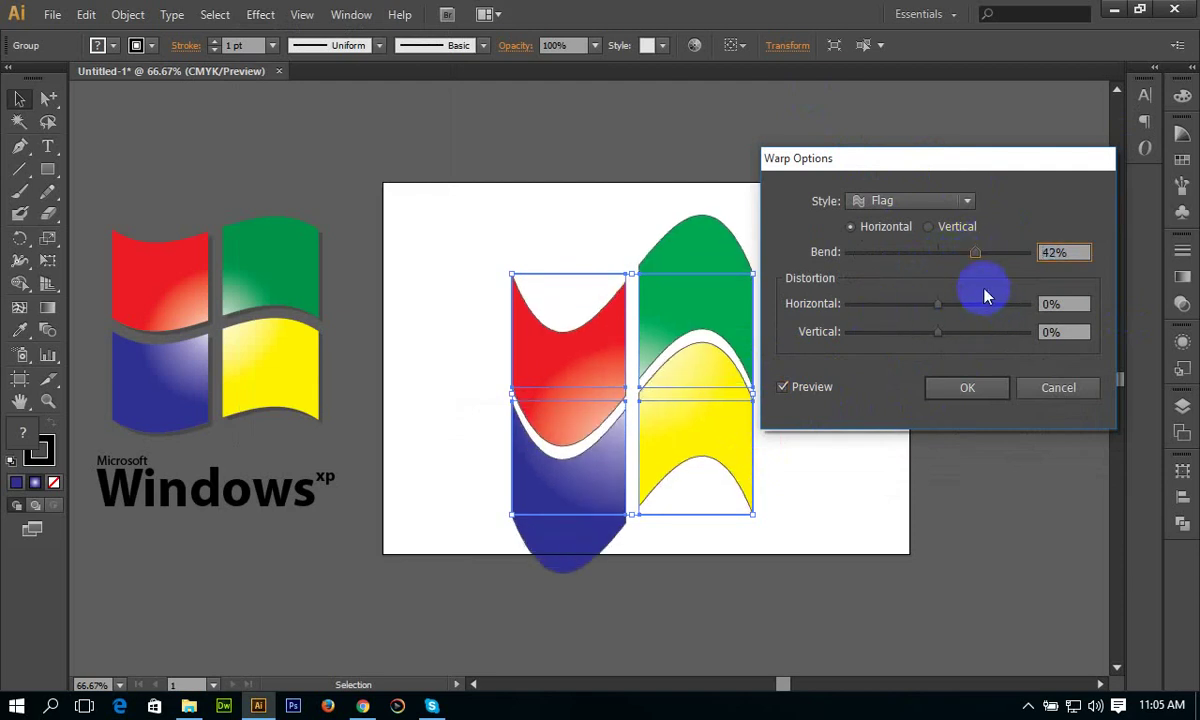
drag(977, 253, 948, 256)
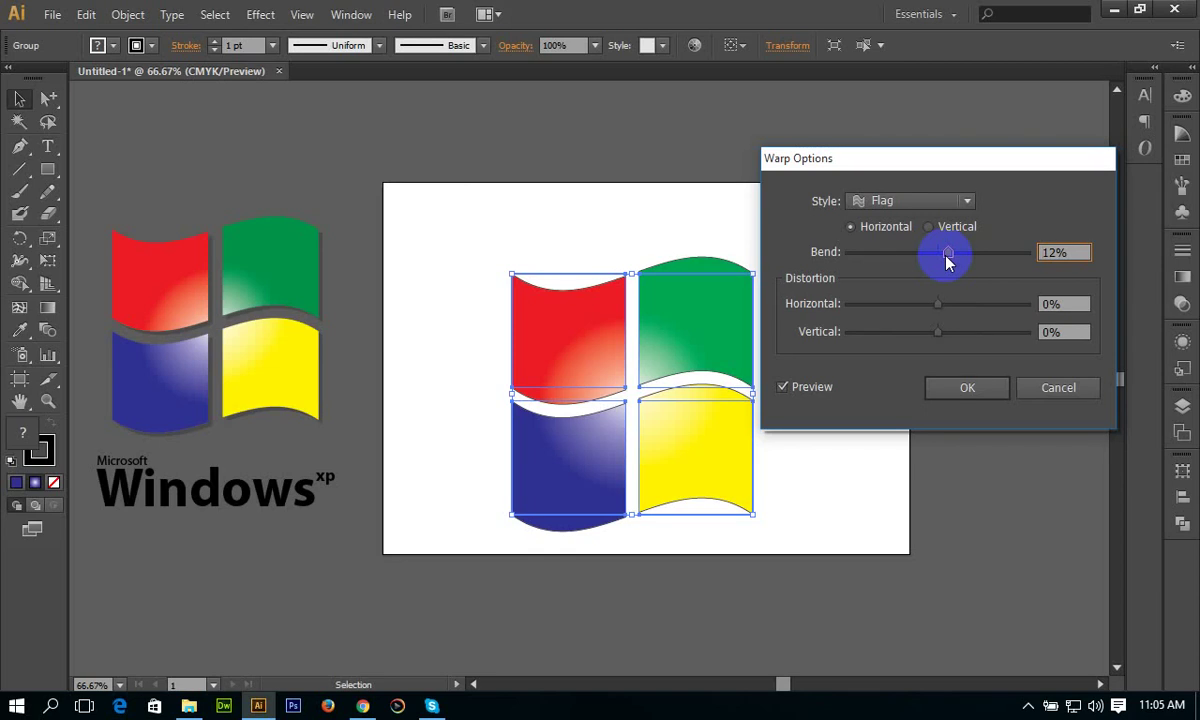
click(949, 163)
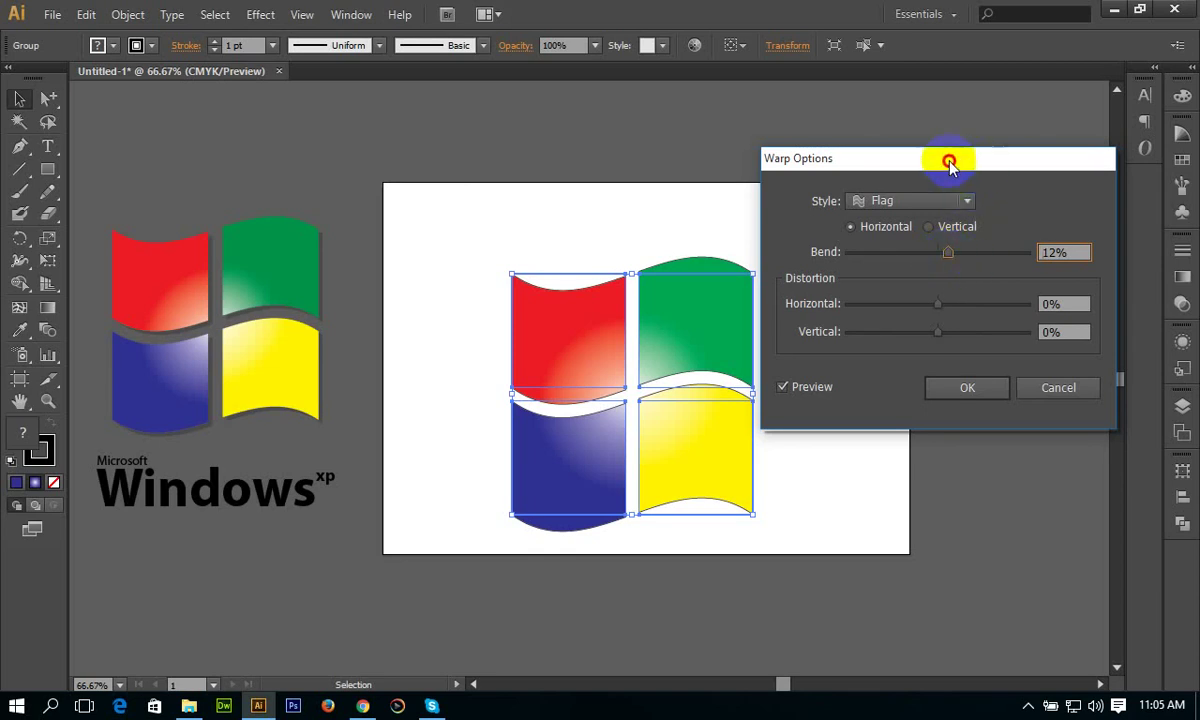
drag(949, 163, 918, 159)
click(937, 387)
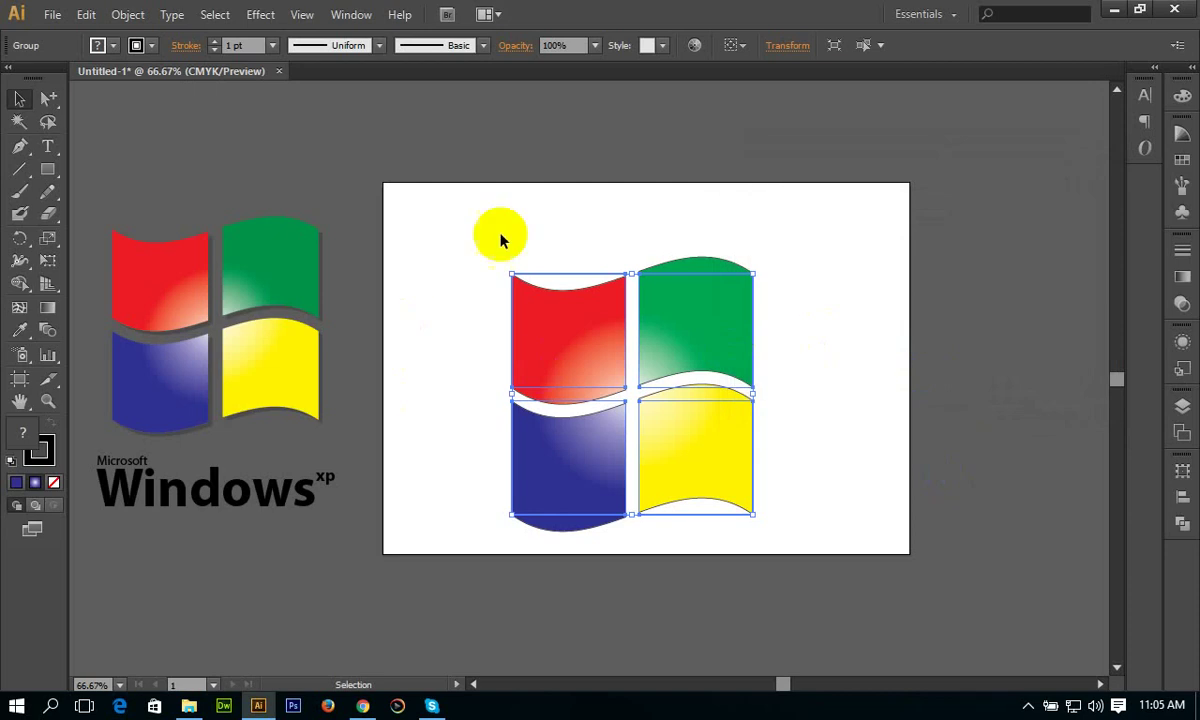
- Set the warped flags' stroke to None and deselect them
click(40, 452)
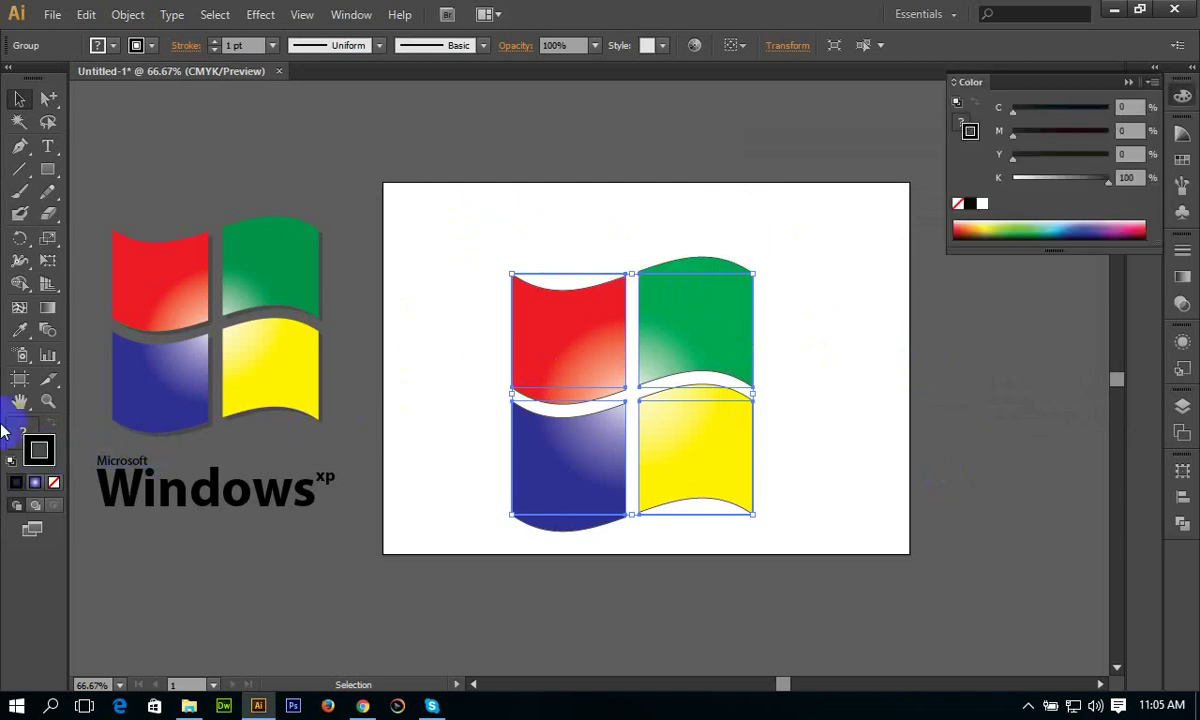
click(40, 452)
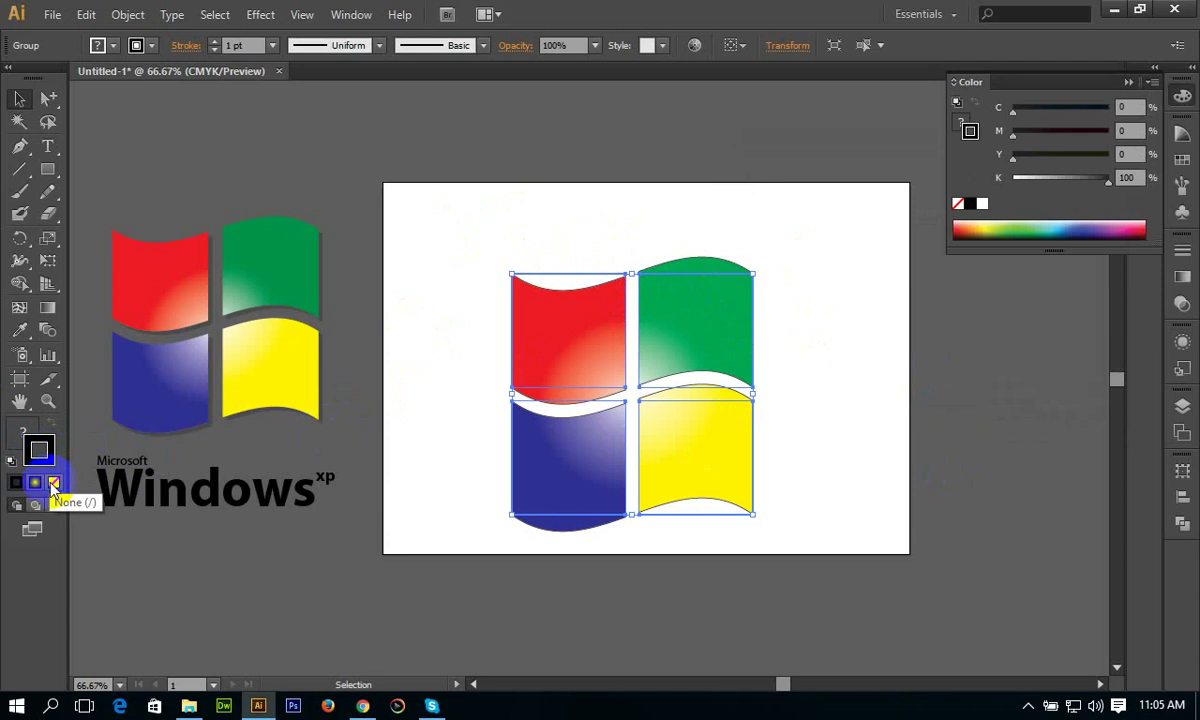
click(54, 483)
click(562, 538)
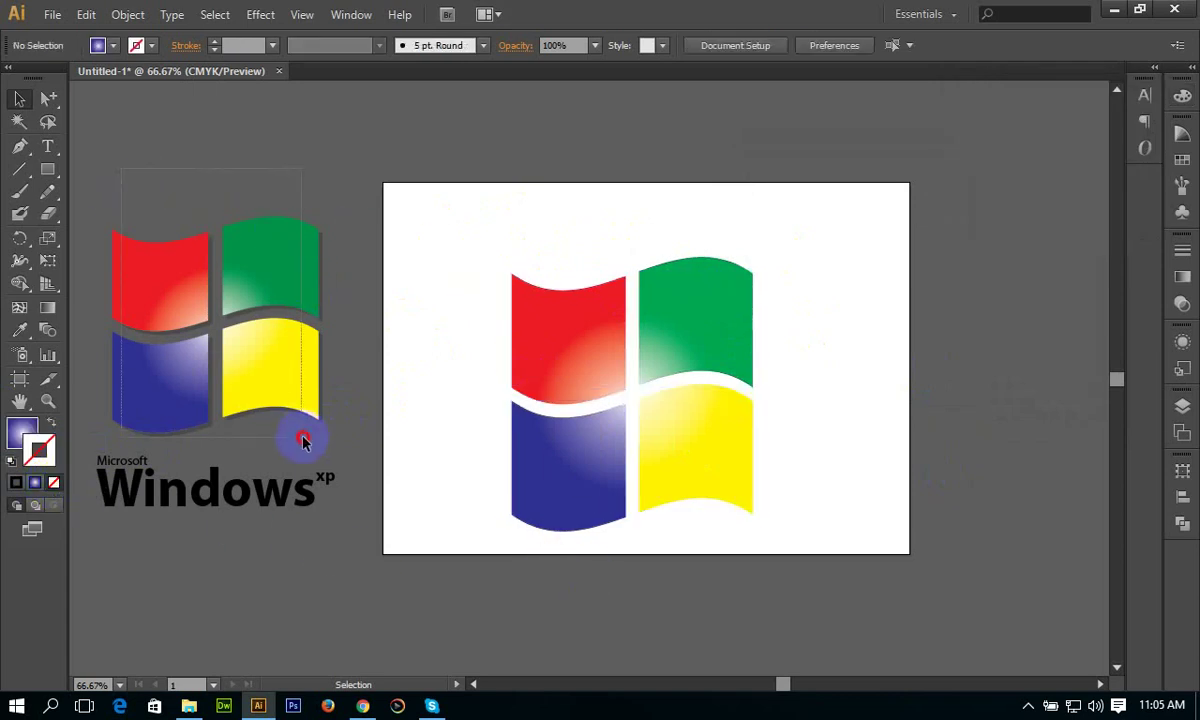
- Move the reference logo right beside the artboard and select the four artboard flags
drag(289, 375, 434, 355)
click(342, 152)
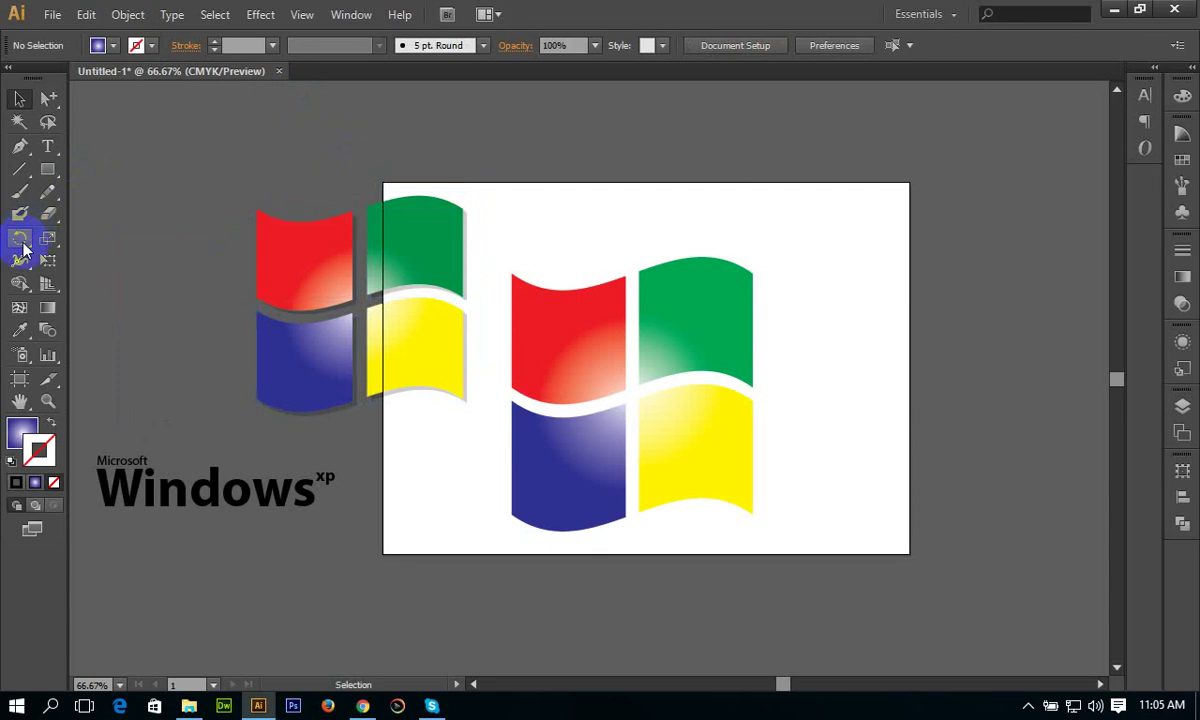
drag(197, 165, 385, 352)
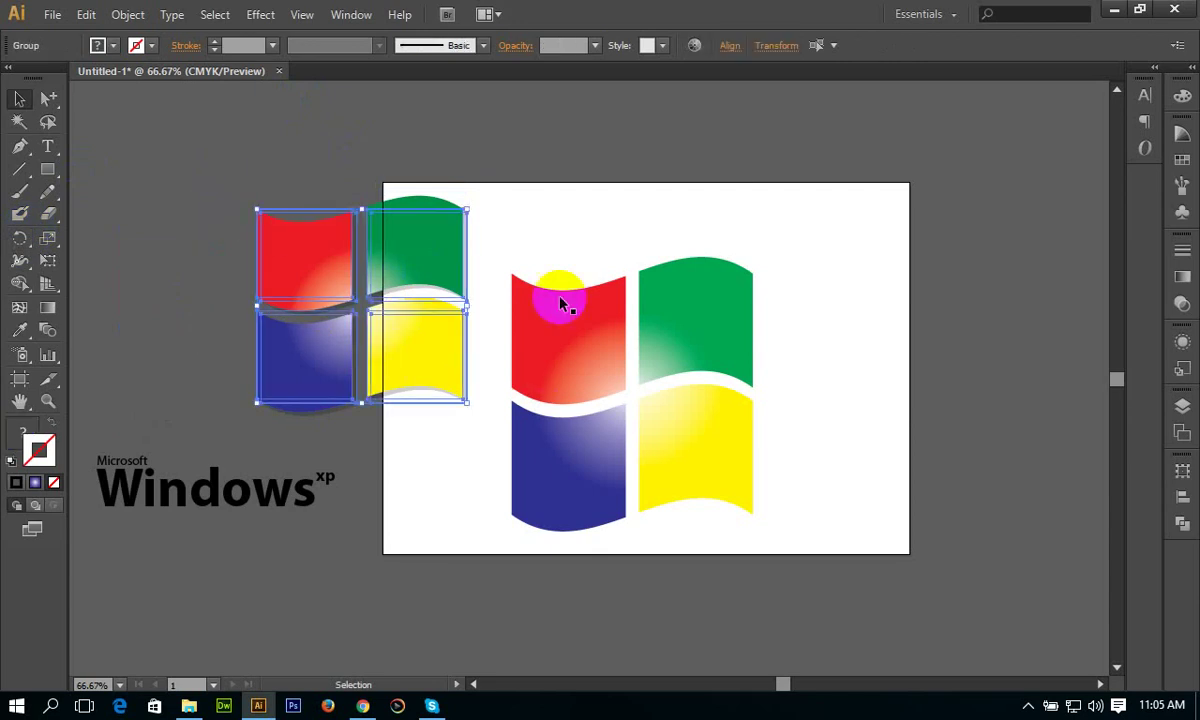
drag(529, 238, 768, 533)
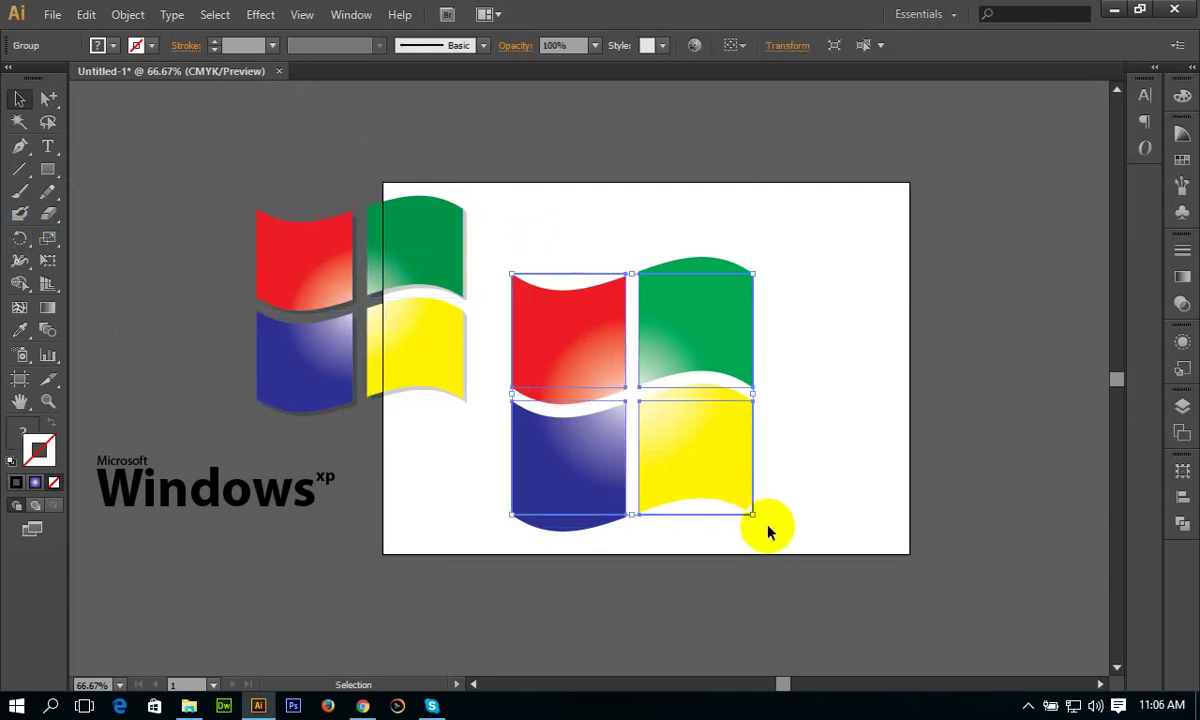
- Duplicate the four flags in place with 0 horizontal and 0 vertical Move offsets
key(Return)
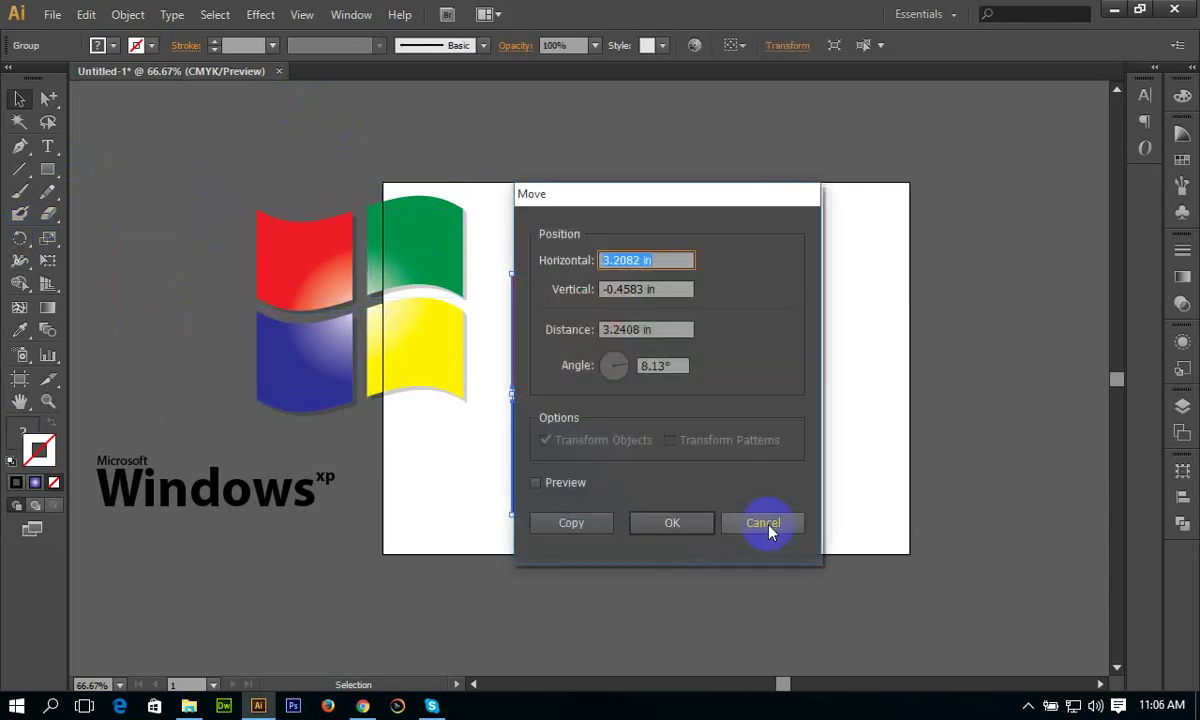
text(0)
key(Tab)
text(0)
key(Tab)
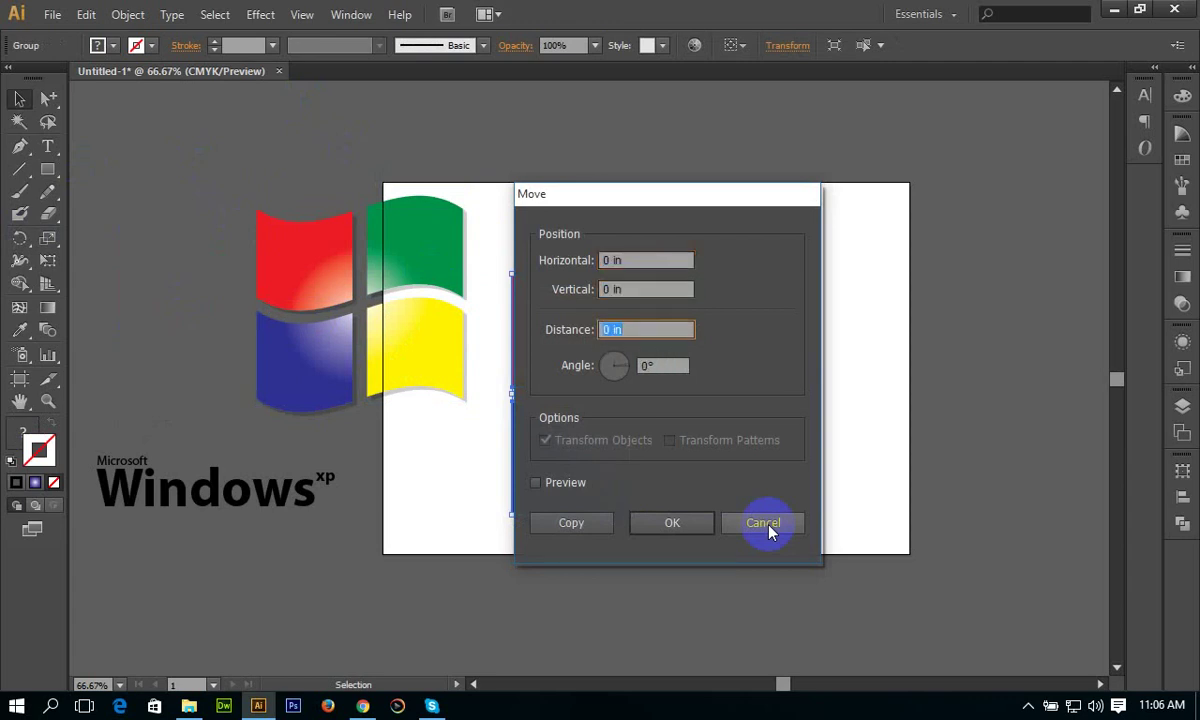
click(565, 525)
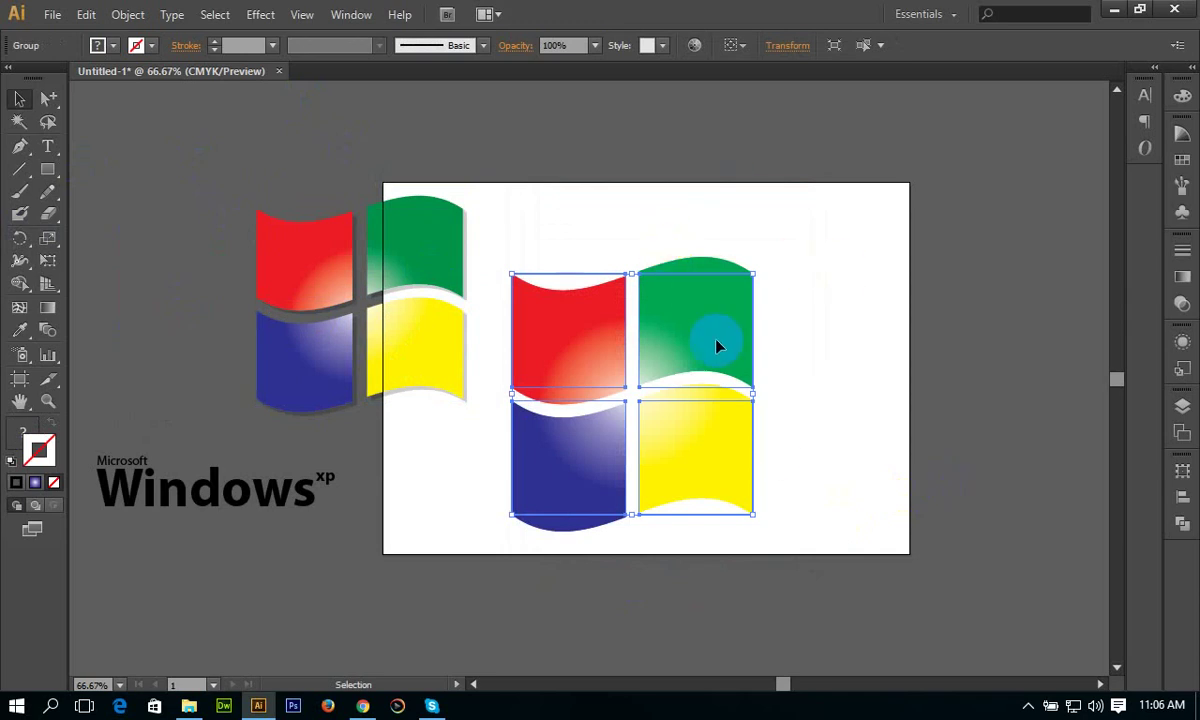
- Fill the duplicate solid black and send it to the back
click(16, 440)
click(16, 482)
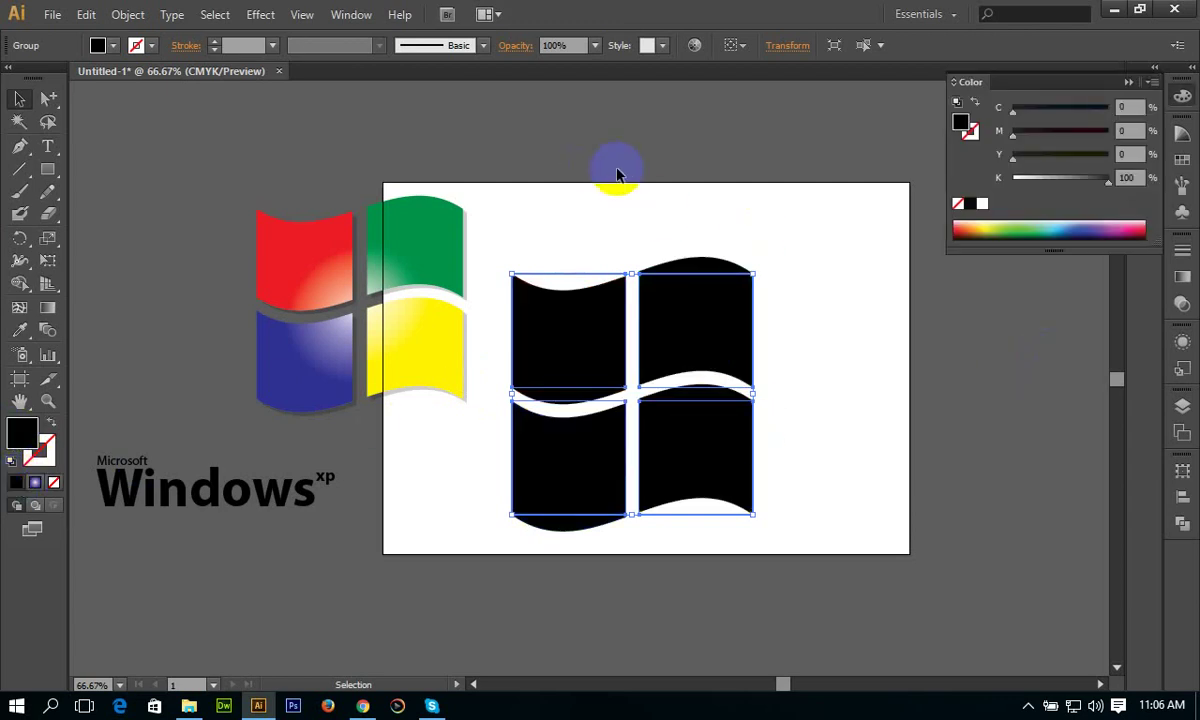
click(128, 14)
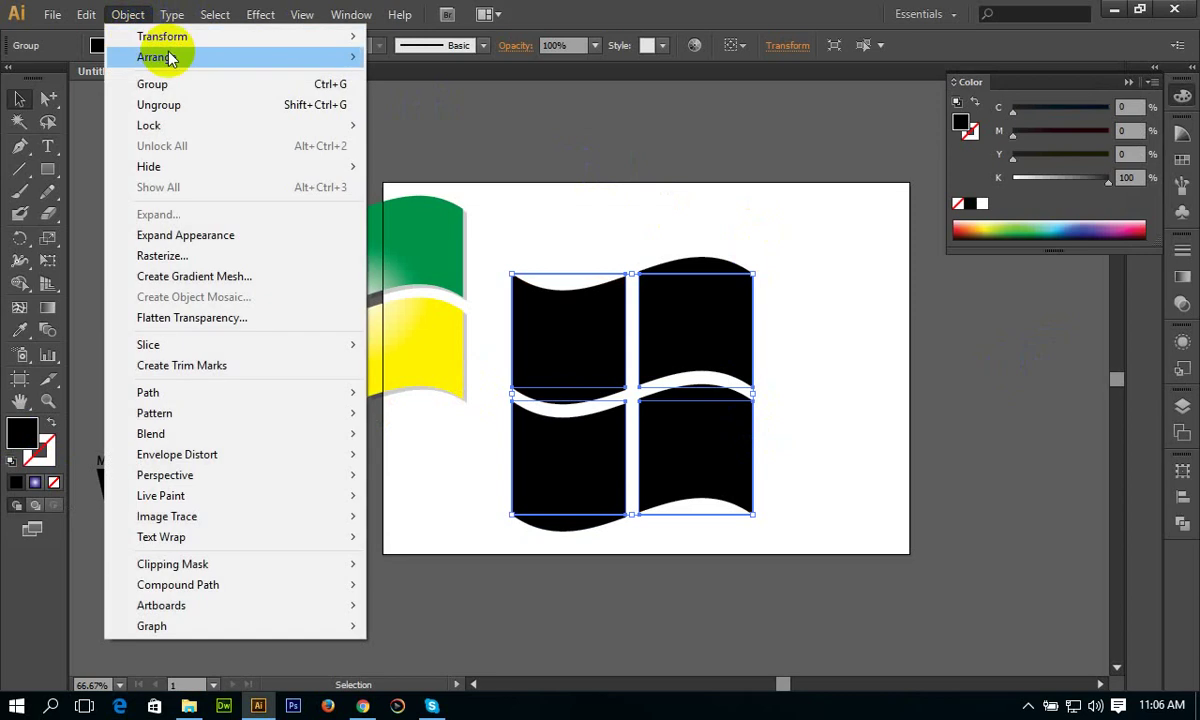
mouse_move(155, 57)
click(509, 118)
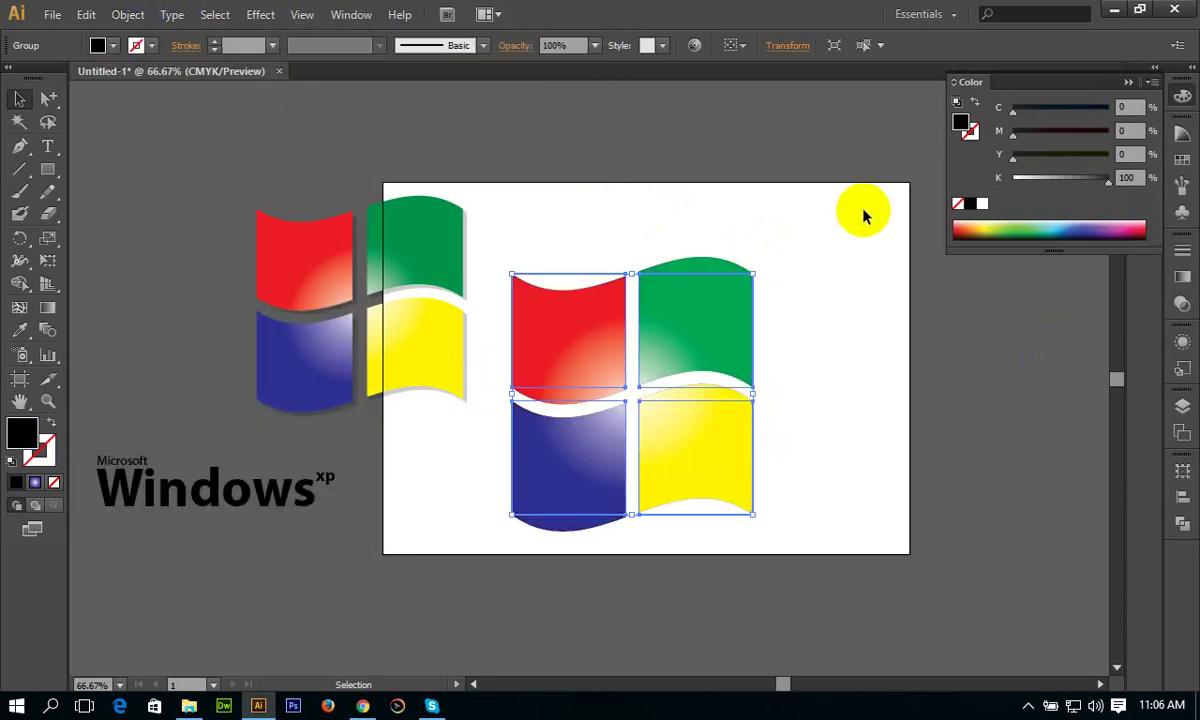
- Nudge the black copy down and right with the arrow keys to offset it
key(Down)
key(Down)
key(Down)
key(Down)
key(Down)
key(Down)
key(Right)
key(Right)
key(Right)
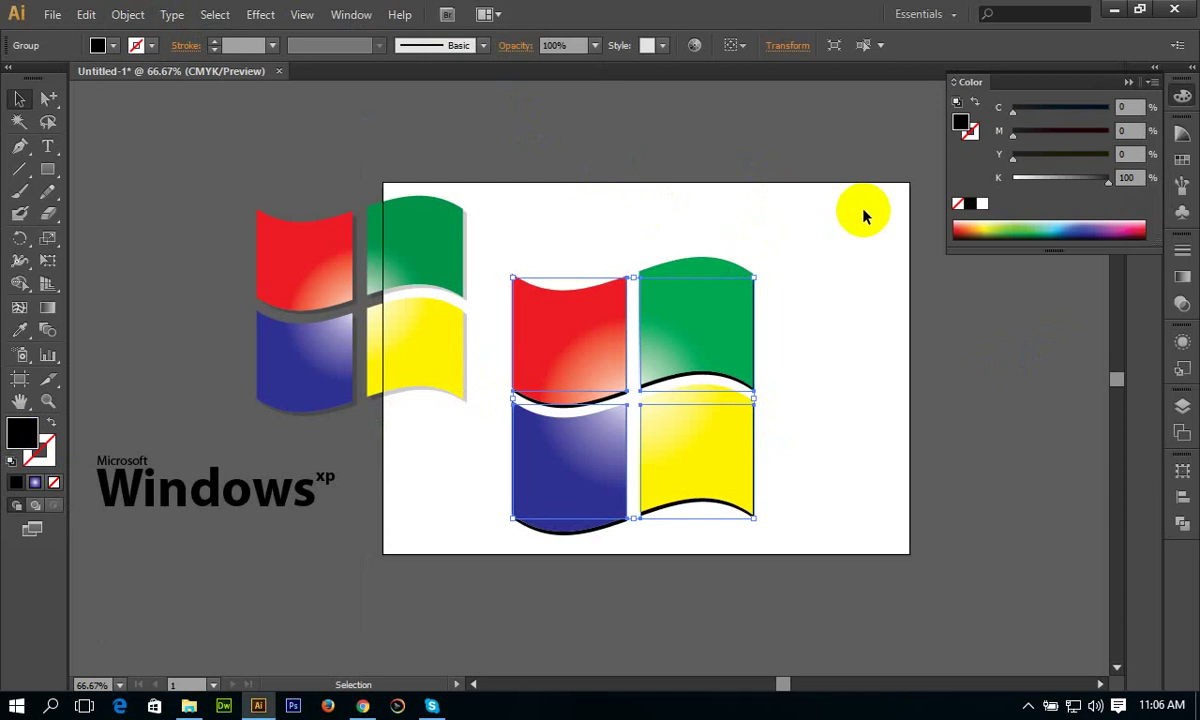
key(Right)
key(Right)
key(Right)
key(Right)
key(Down)
key(Right)
key(Right)
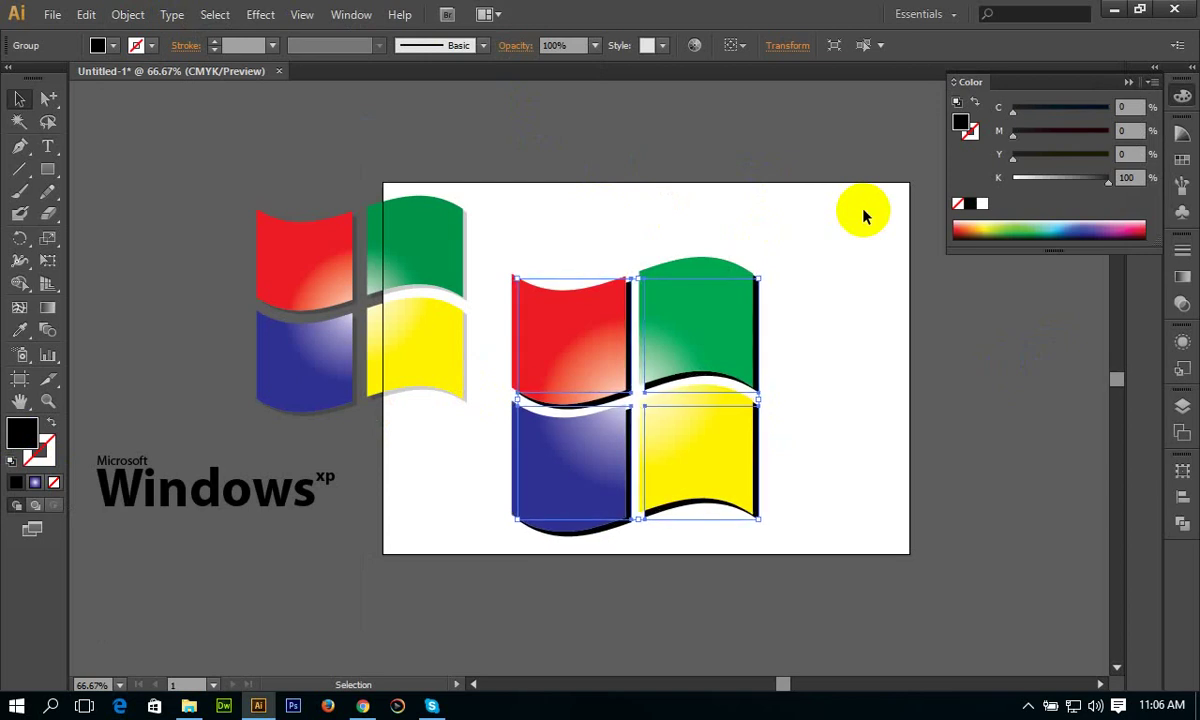
key(Down)
- Set the shadow copy's opacity to 10% and deselect to preview it
click(1178, 278)
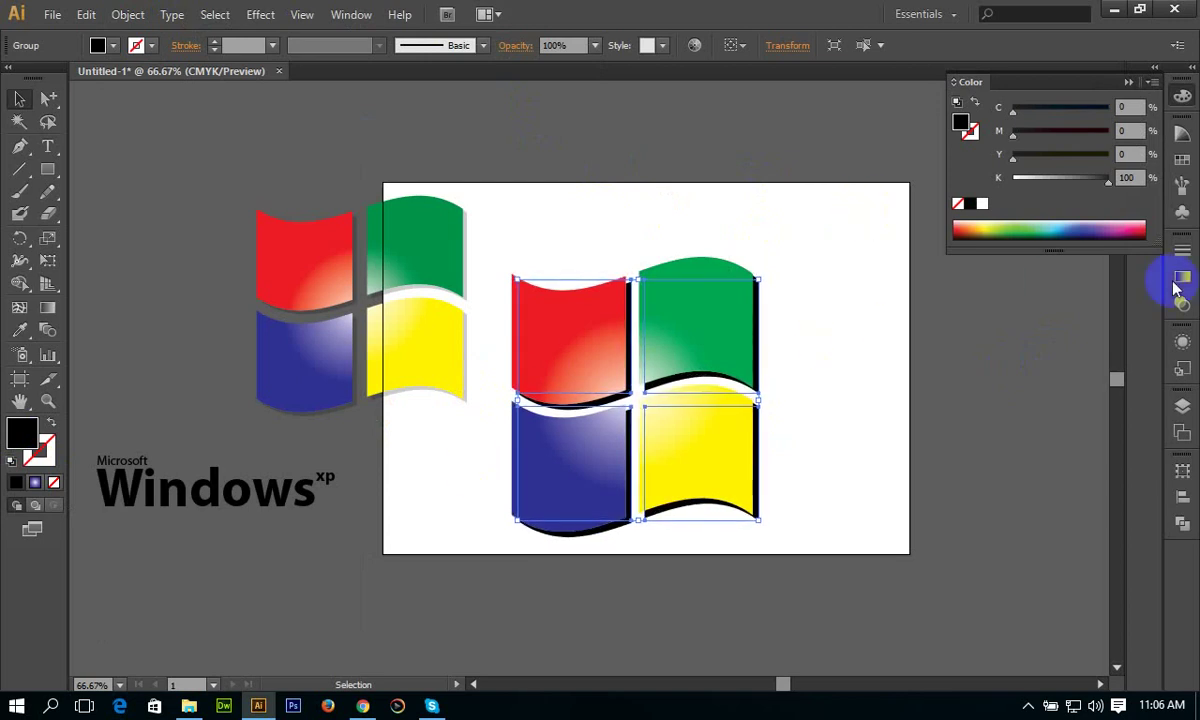
click(1085, 252)
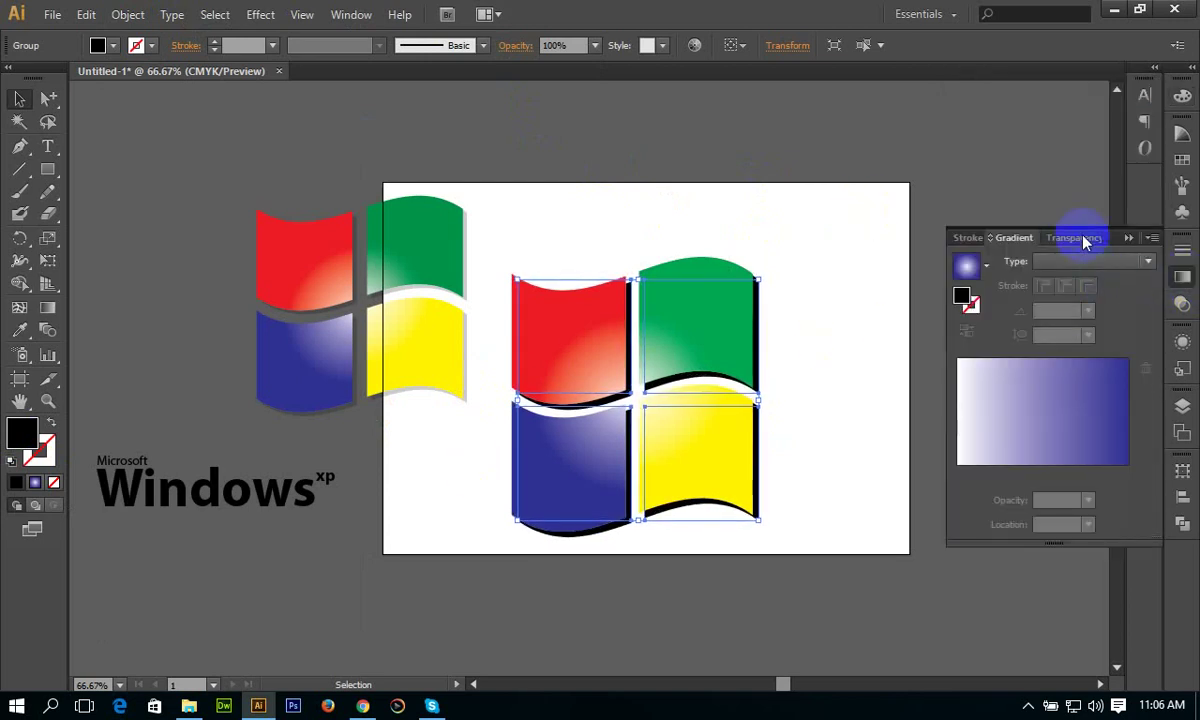
click(1085, 240)
click(1148, 262)
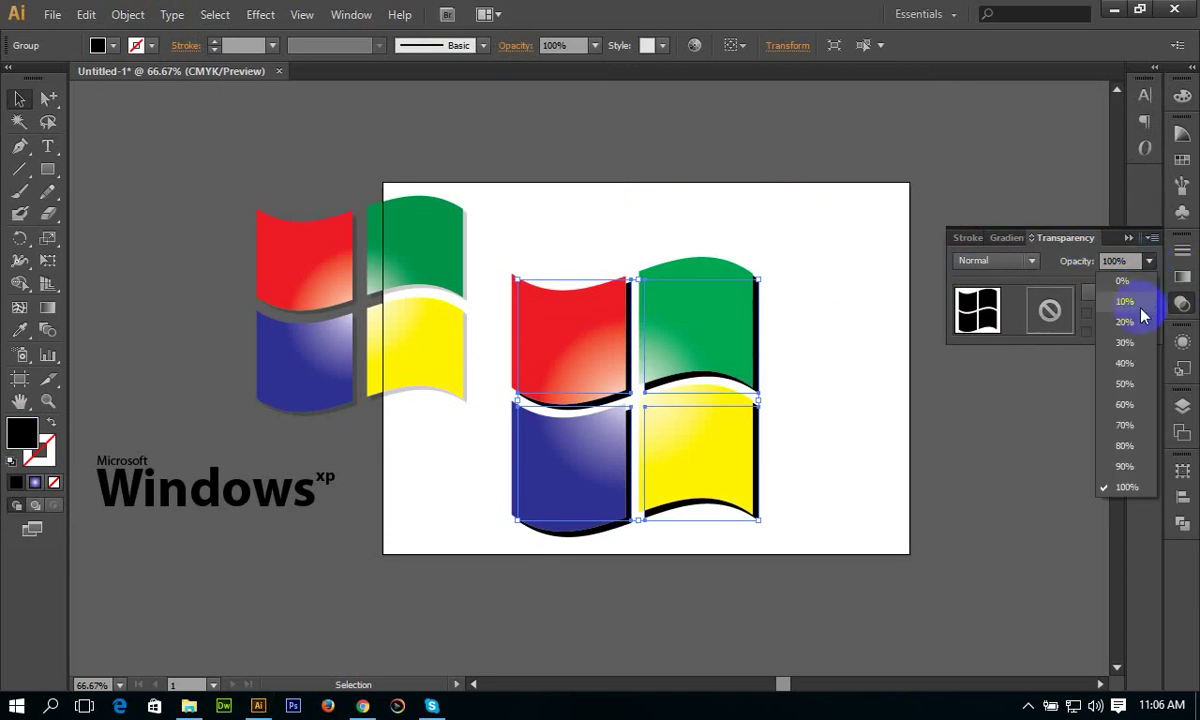
click(1141, 313)
click(1148, 261)
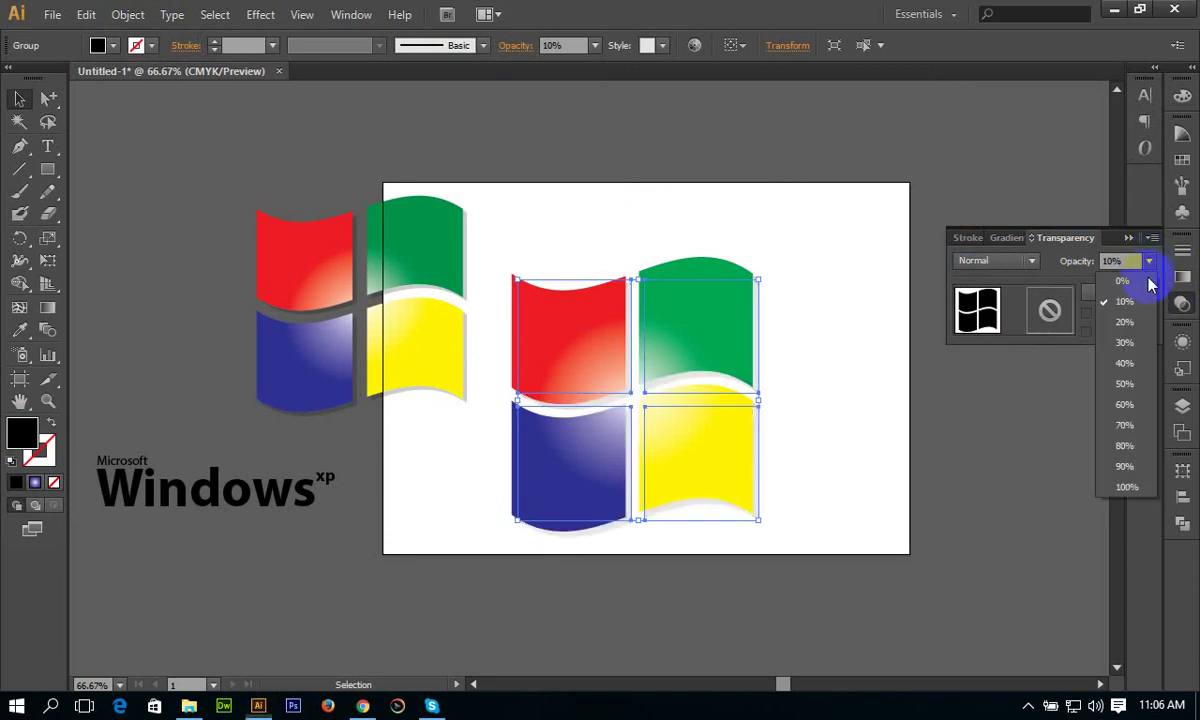
click(1137, 340)
click(900, 448)
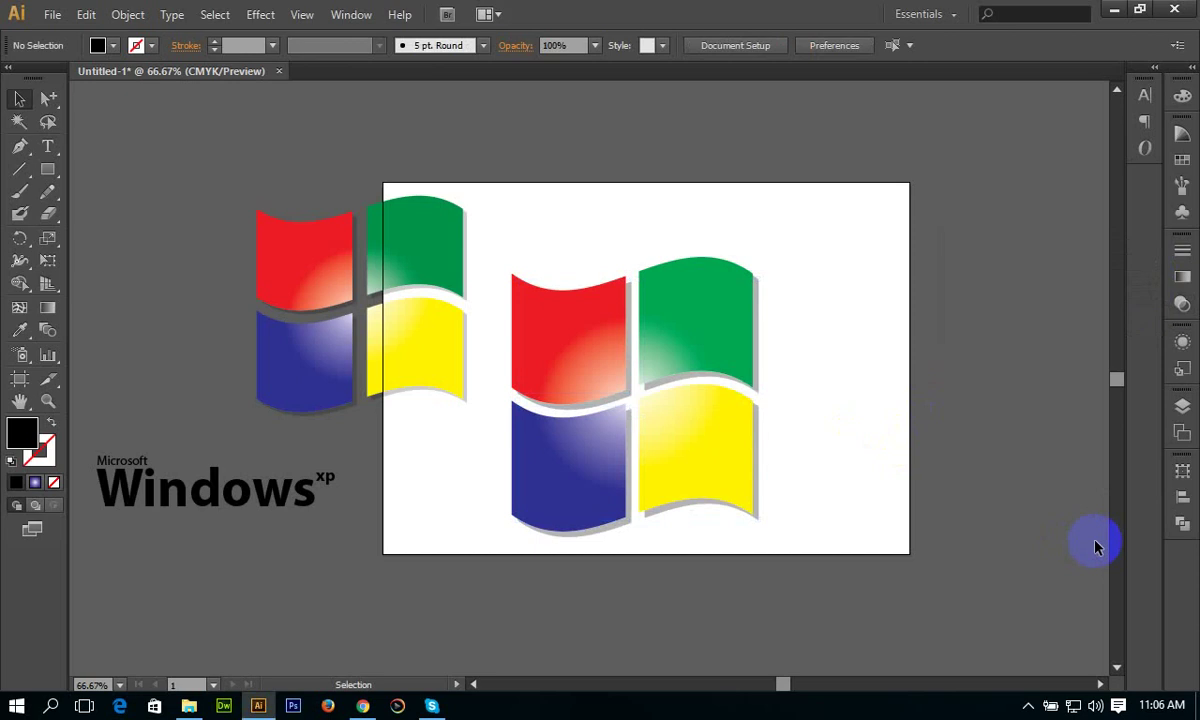
- Undo the faded black shadow copy behind the tiles
ctrl+alt+click(855, 540)
key(ctrl+z)
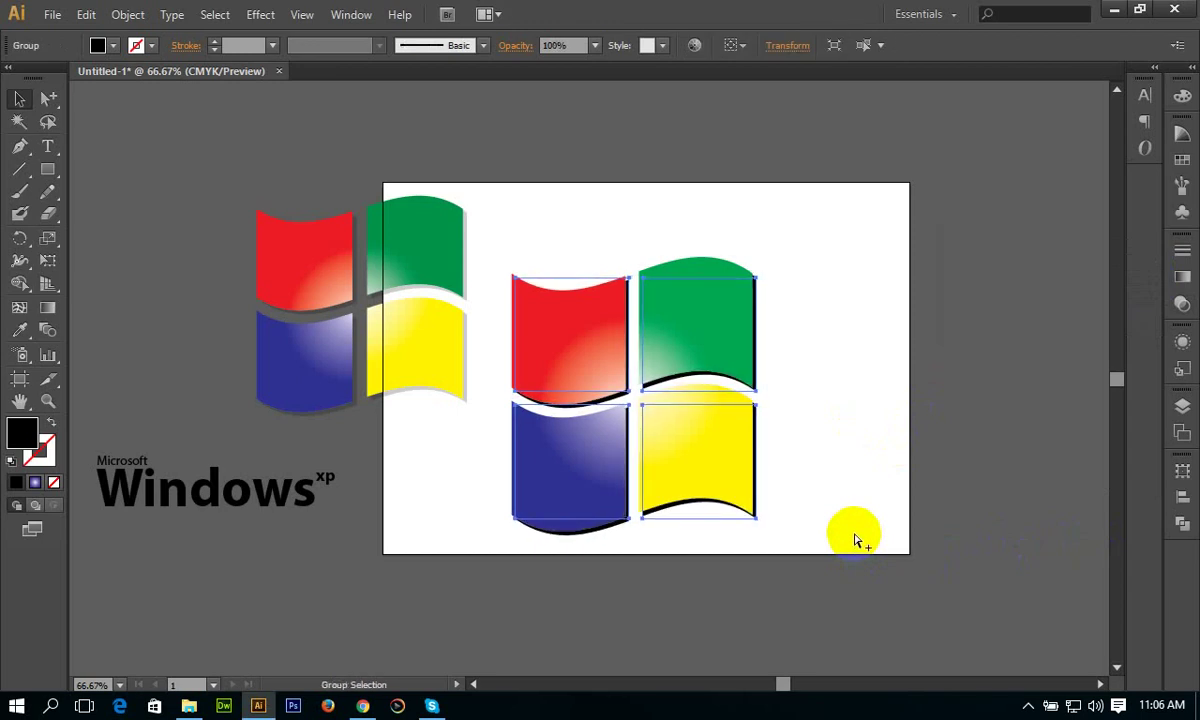
key(Left)
key(Left)
key(Left)
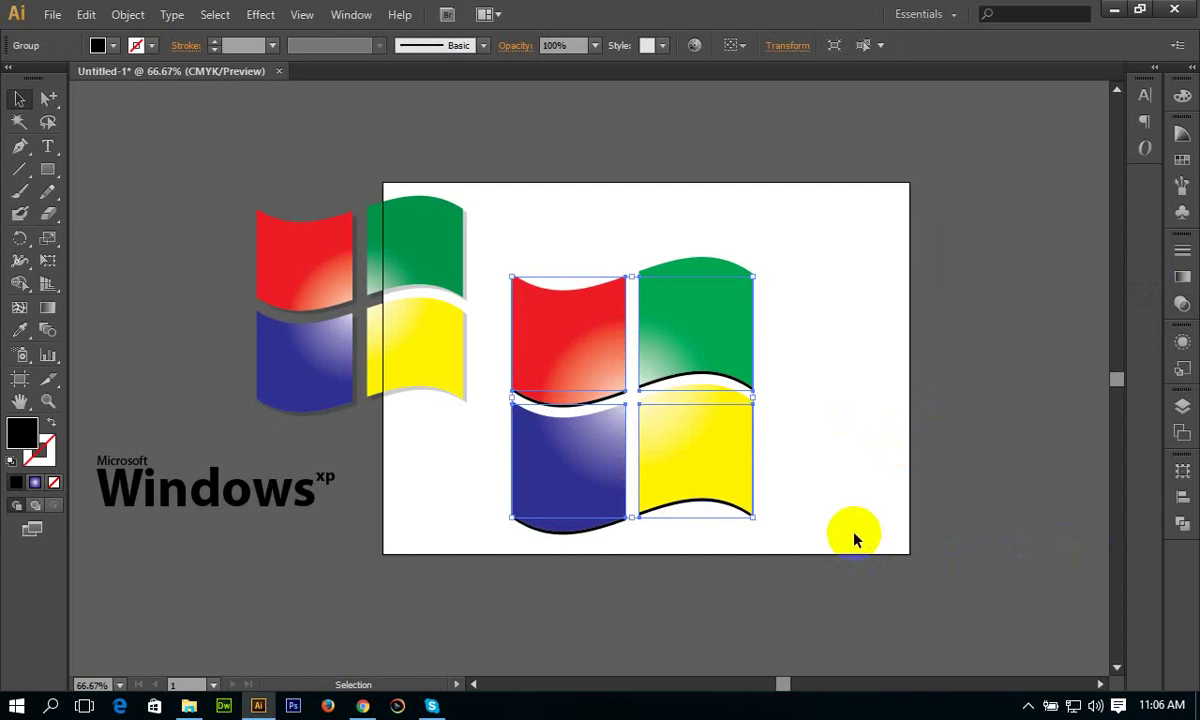
click(855, 540)
- Move the reference logo further left and reposition the artboard logo
drag(748, 455, 834, 430)
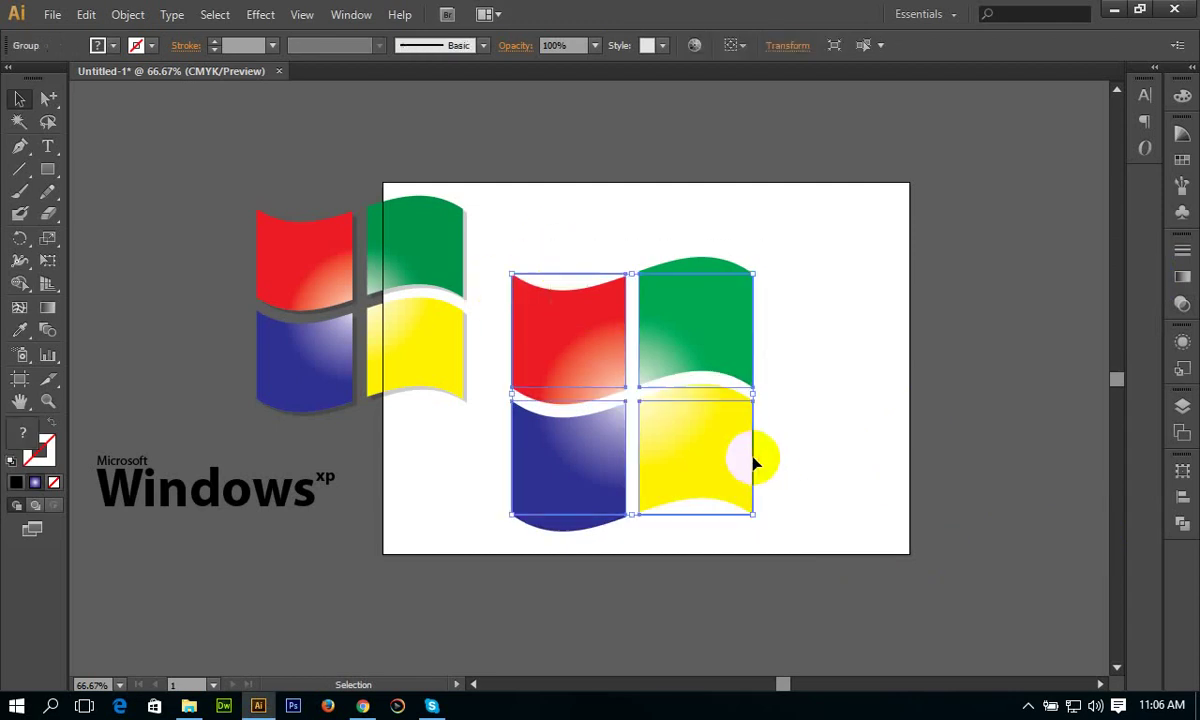
click(389, 352)
drag(389, 352, 202, 305)
click(800, 318)
drag(800, 318, 730, 318)
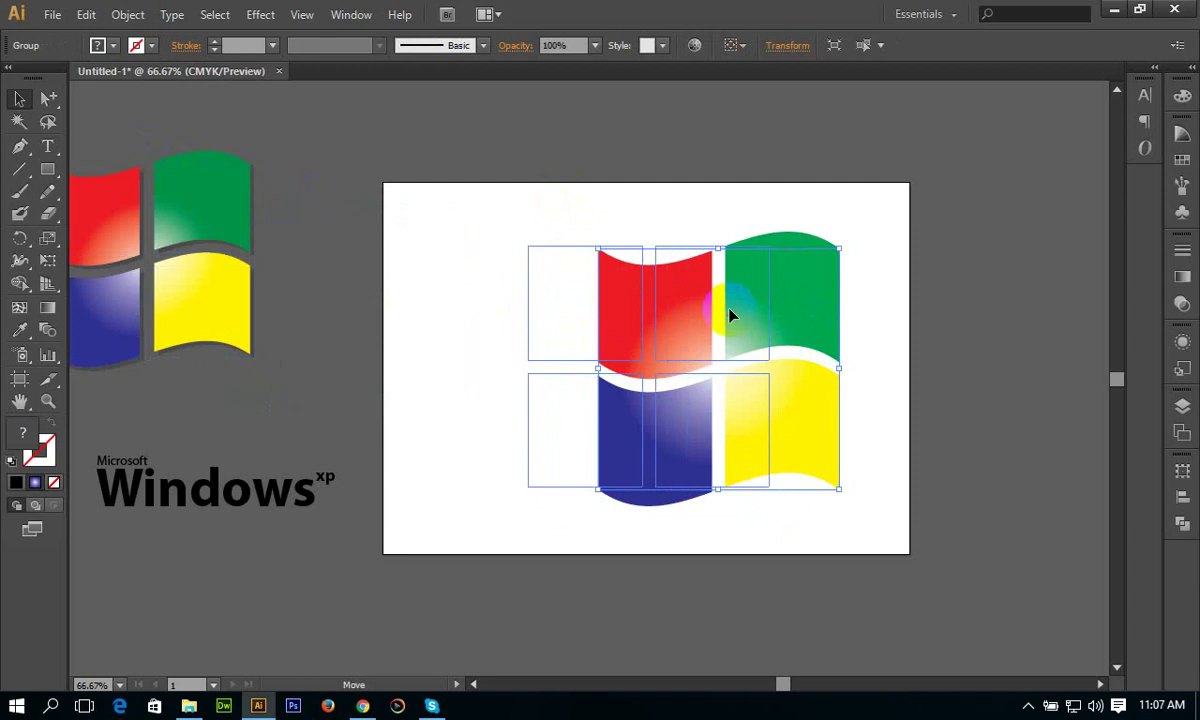
- Duplicate the four-tile group in place using Move with 0 in horizontal and vertical offsets
key(Return)
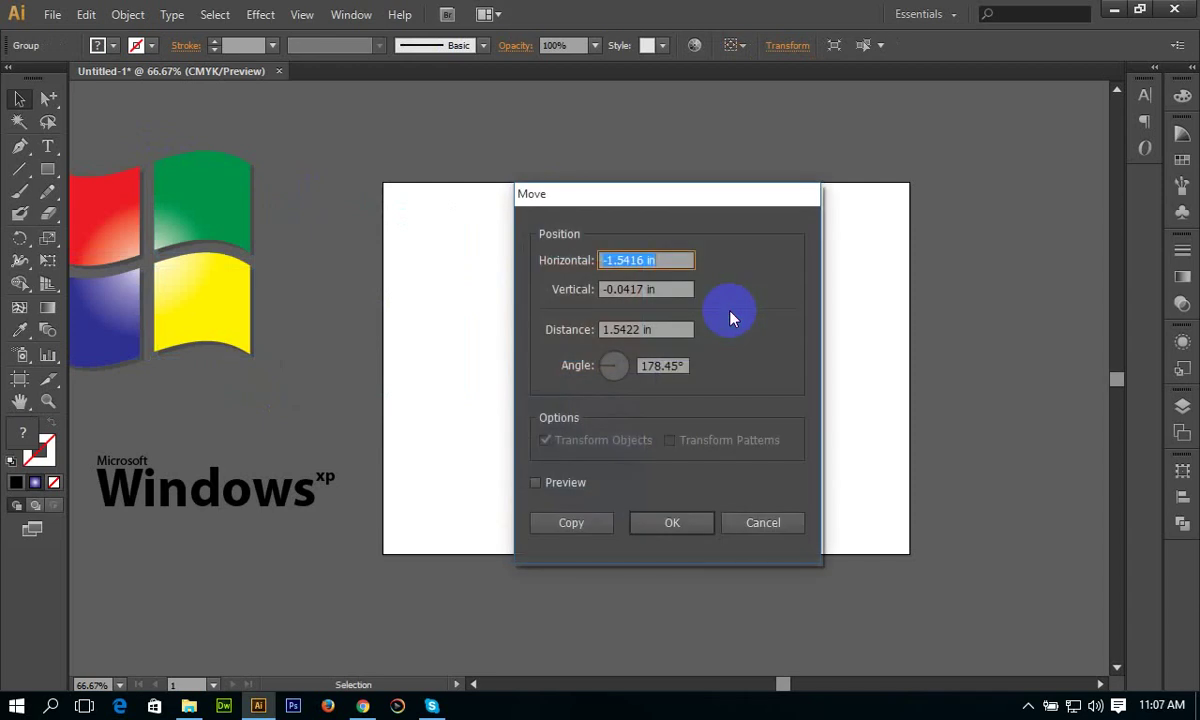
text(0)
key(Tab)
text(0)
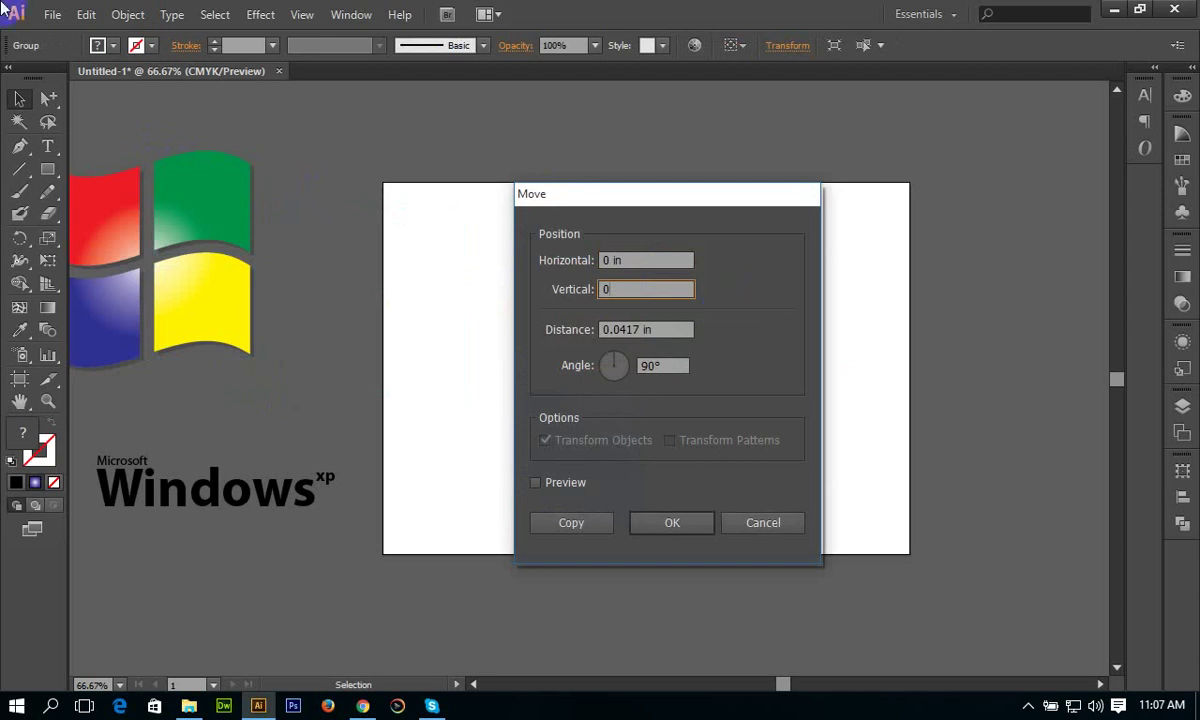
key(Tab)
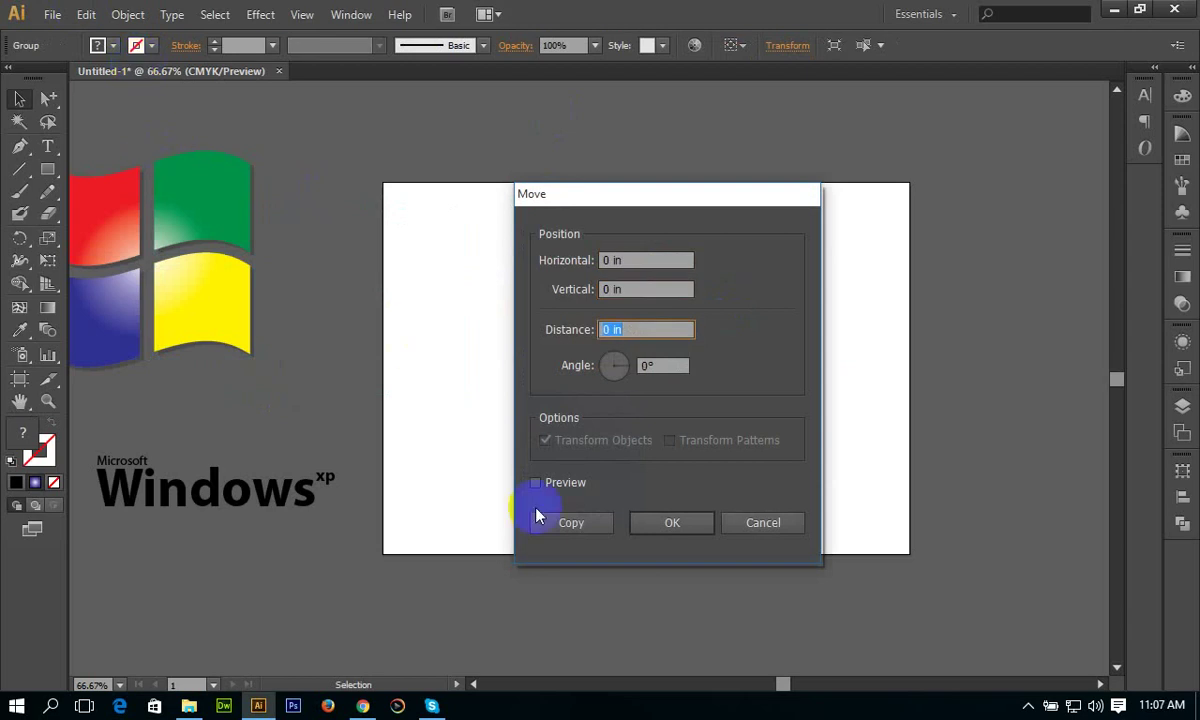
click(580, 525)
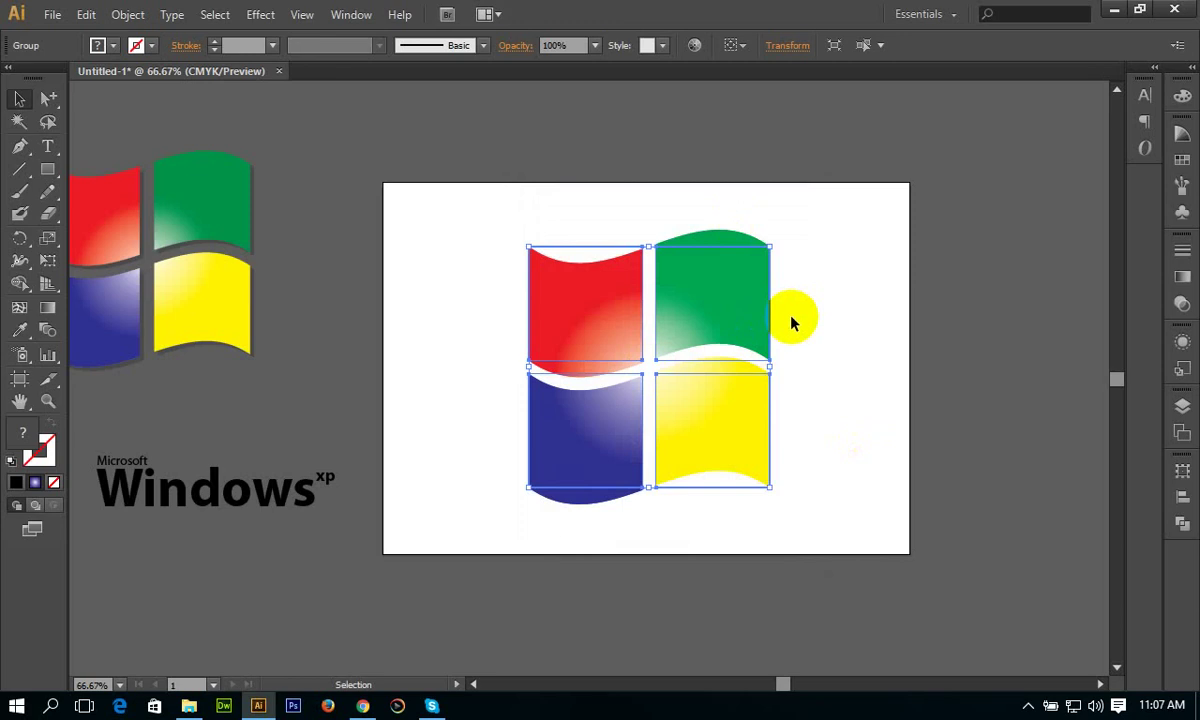
- Send the duplicate behind the original tiles and fill it solid black
click(128, 14)
mouse_move(157, 57)
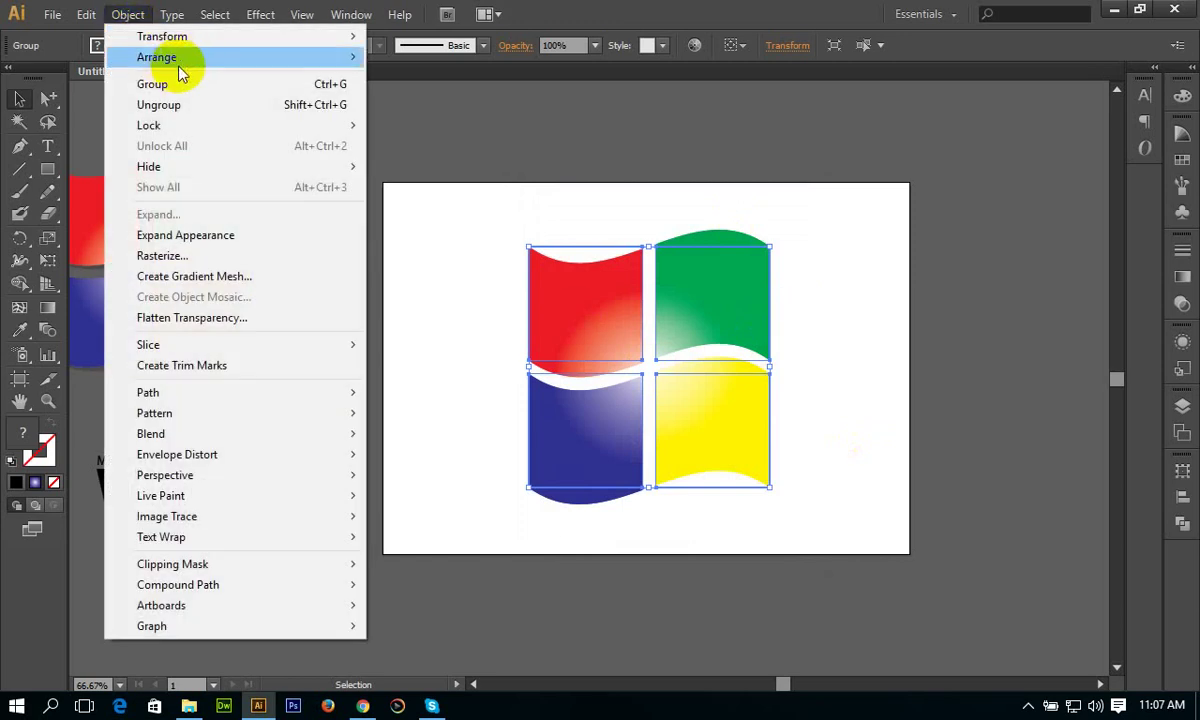
click(450, 119)
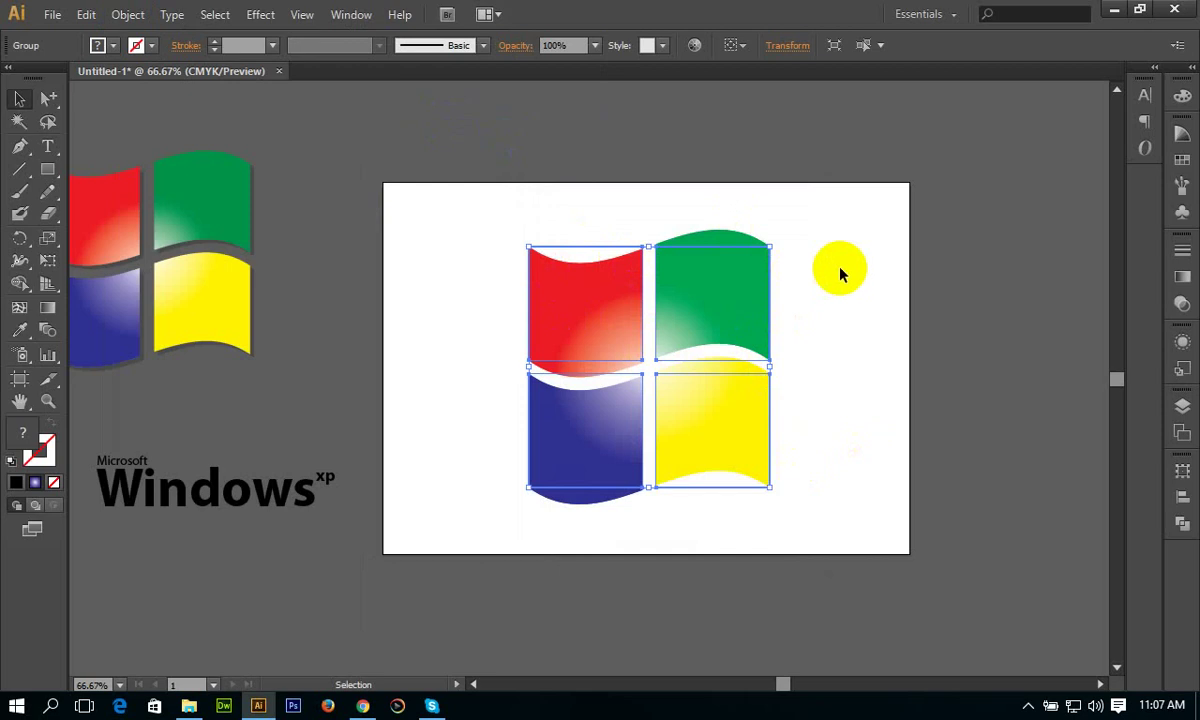
click(617, 341)
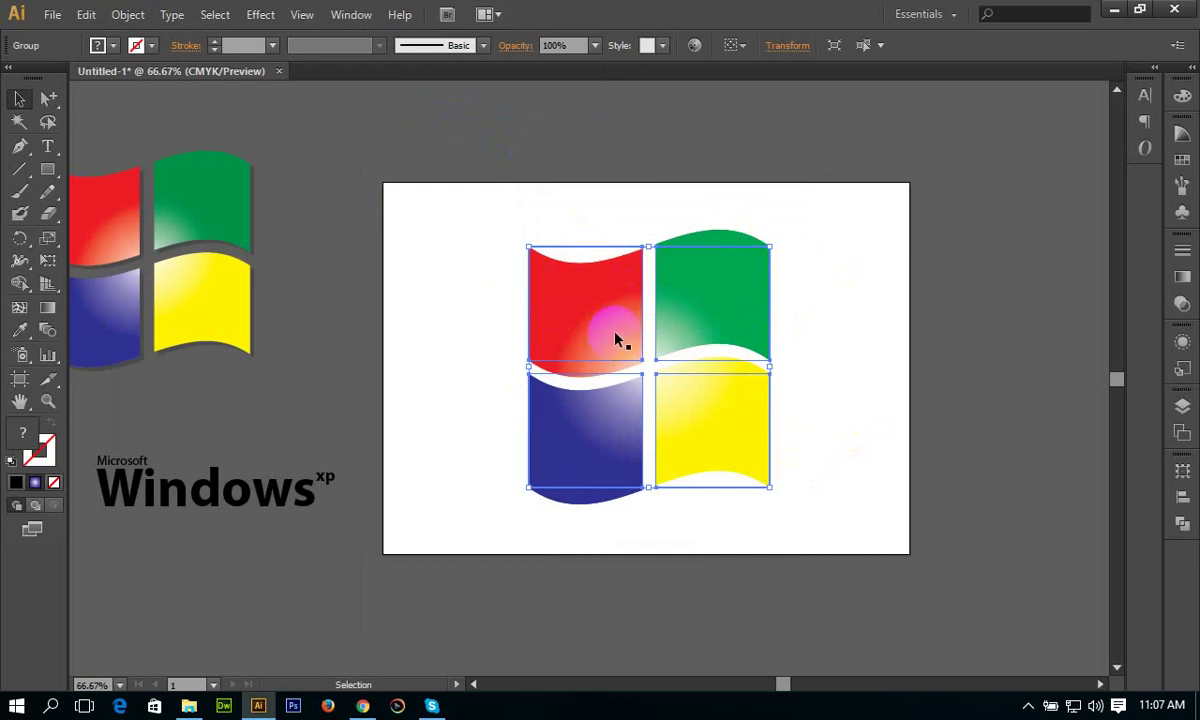
click(642, 269)
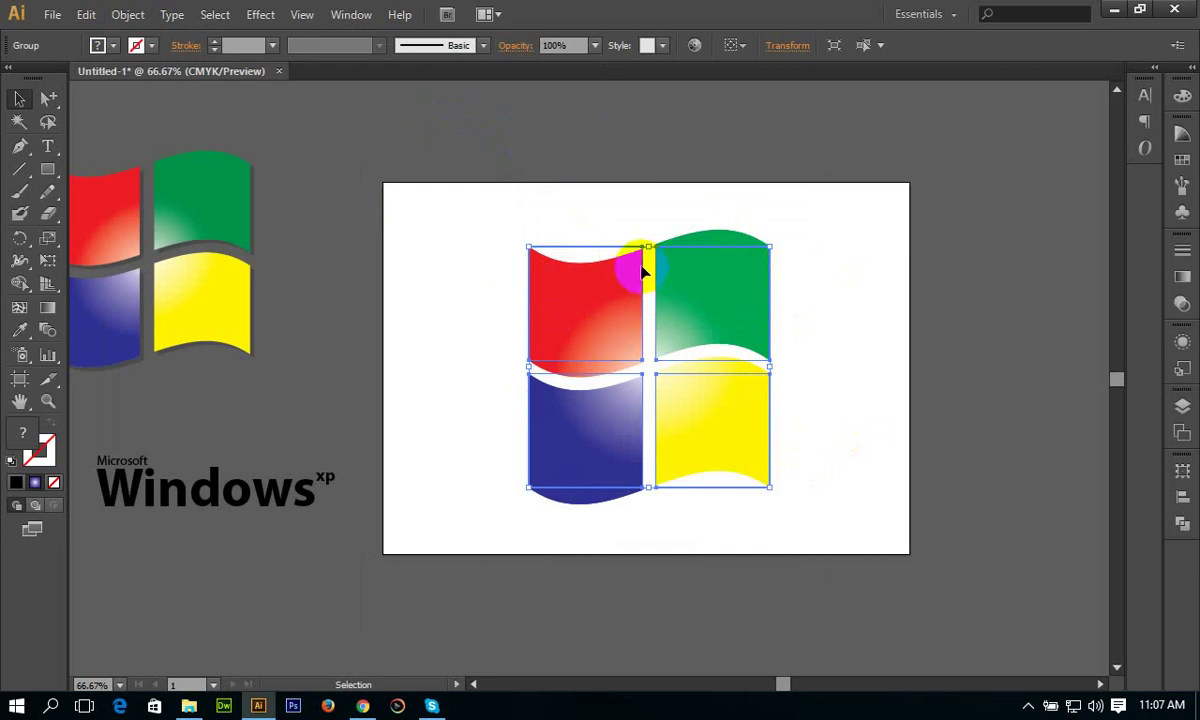
click(15, 484)
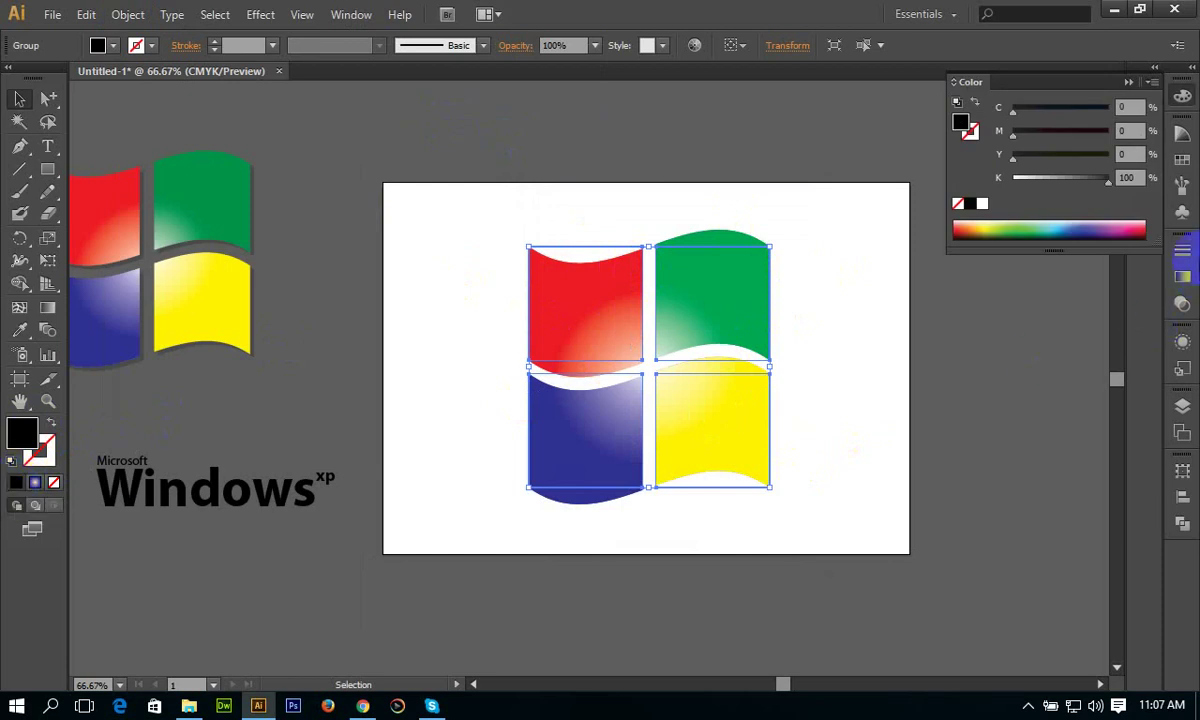
- Nudge the black copy right and down to form a drop shadow
key(Right)
key(Right)
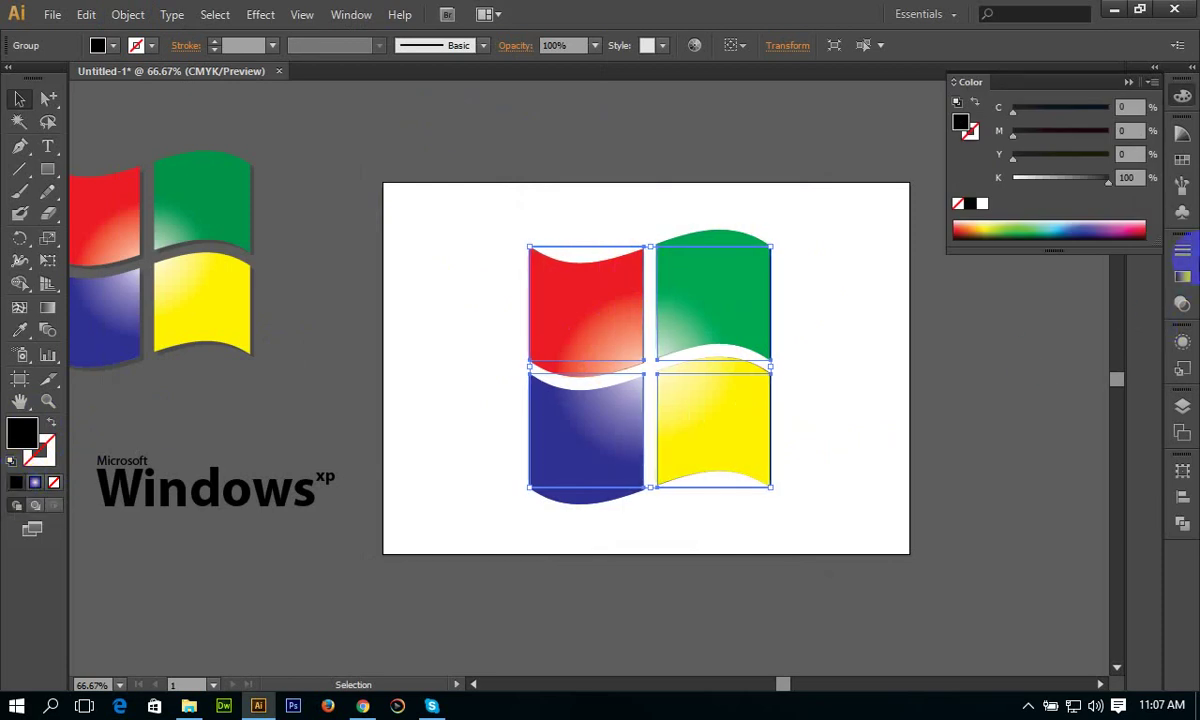
key(Right)
key(Right)
key(Right)
key(Right)
key(Right)
key(Down)
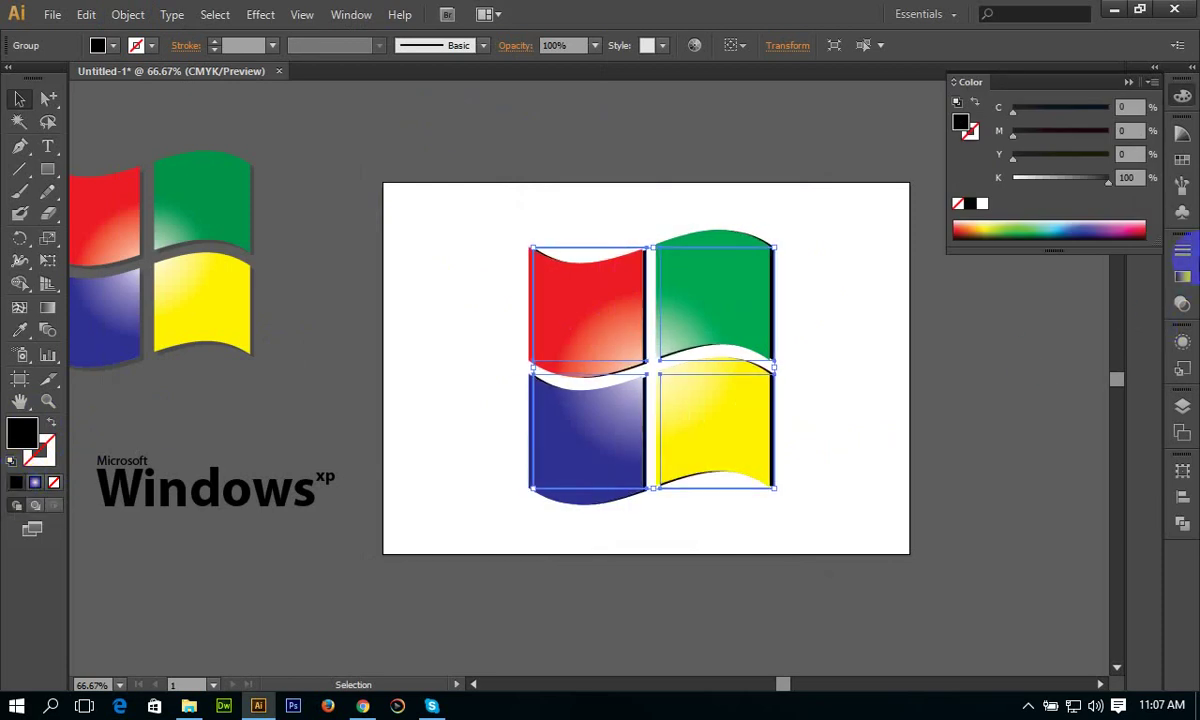
key(Down)
key(Down)
key(Down)
key(Down)
key(Right)
key(Right)
key(Down)
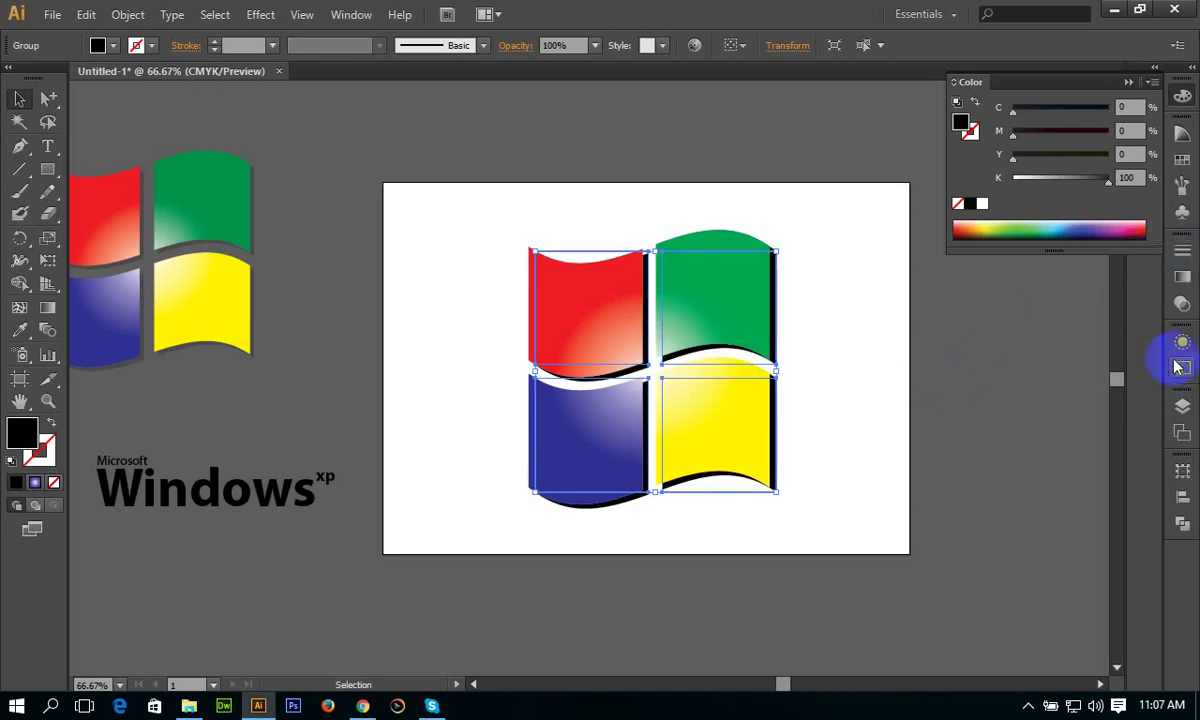
- Lighten the shadow to 38% K grey and deselect to check it
click(1062, 179)
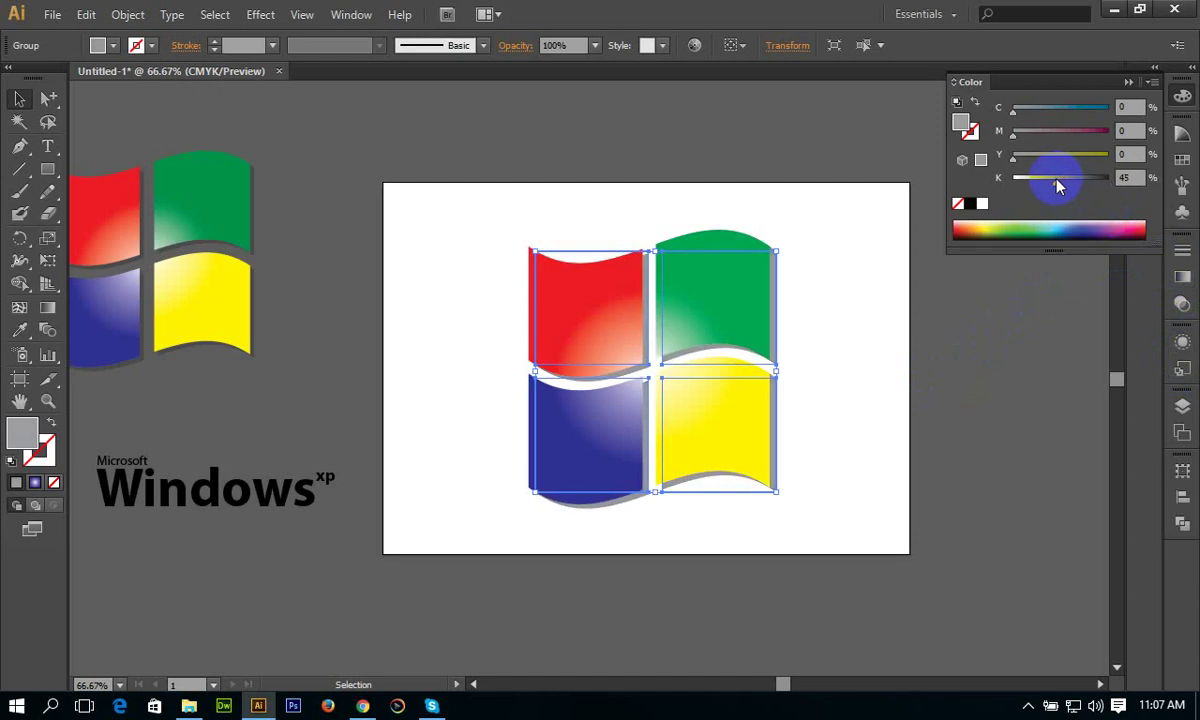
drag(1058, 186, 1049, 181)
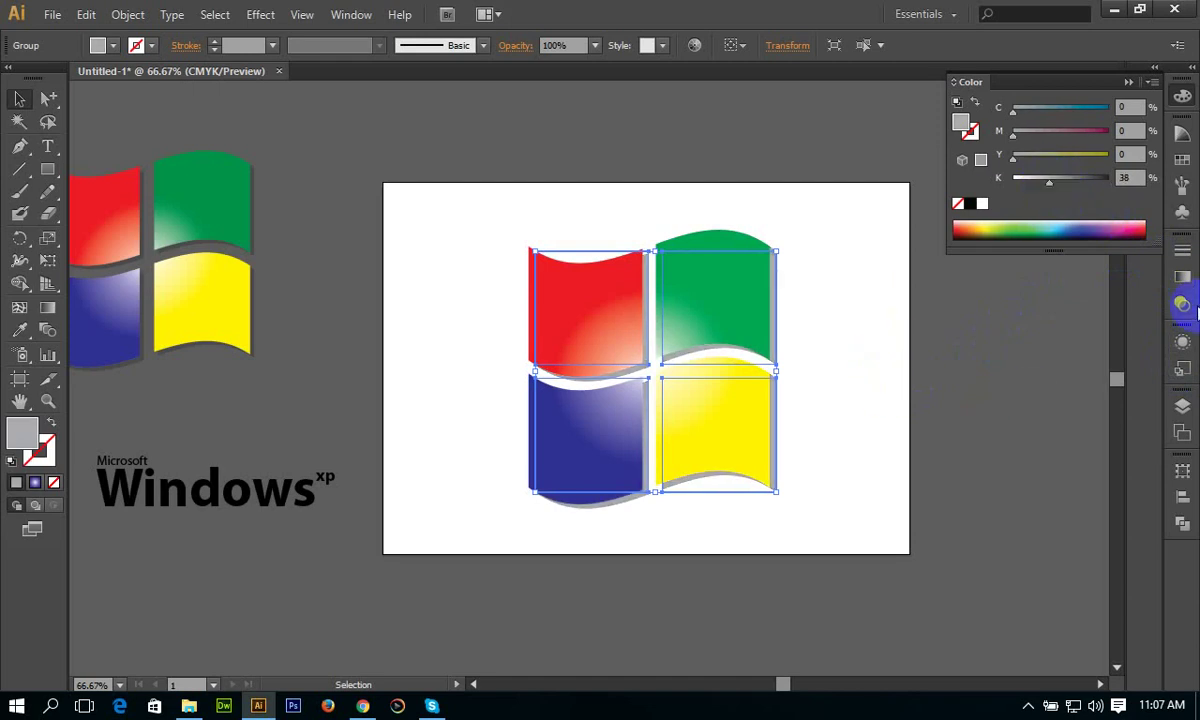
click(1182, 276)
click(1080, 240)
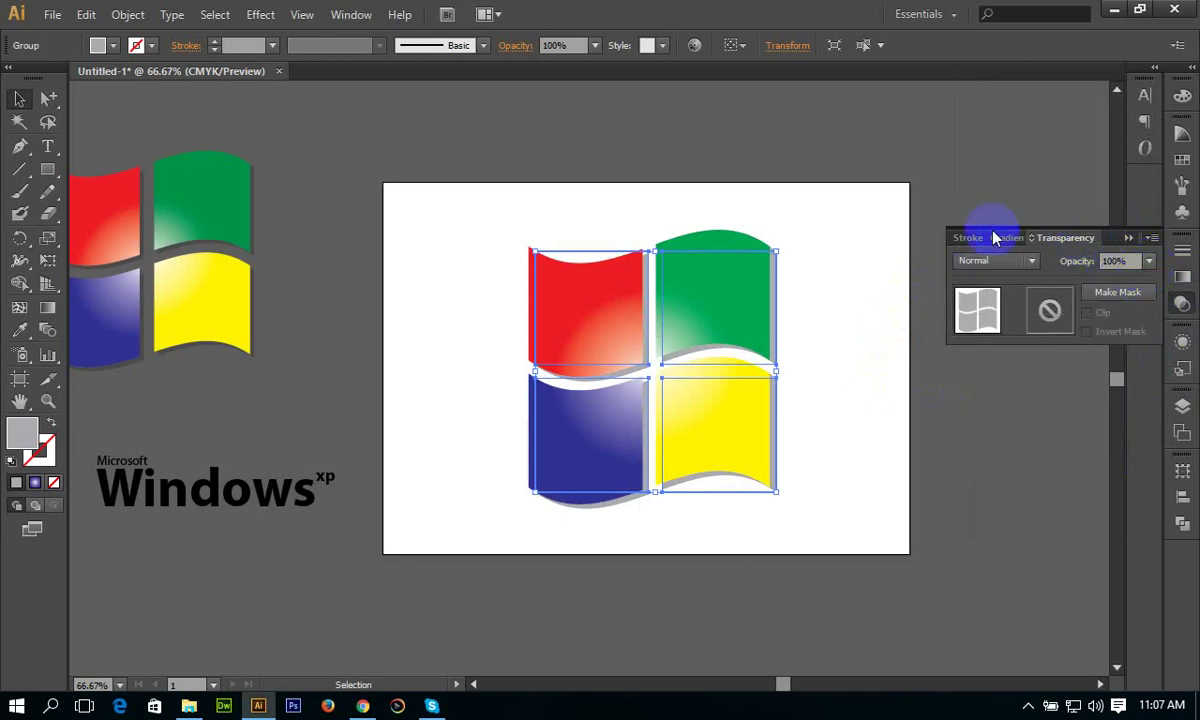
click(858, 201)
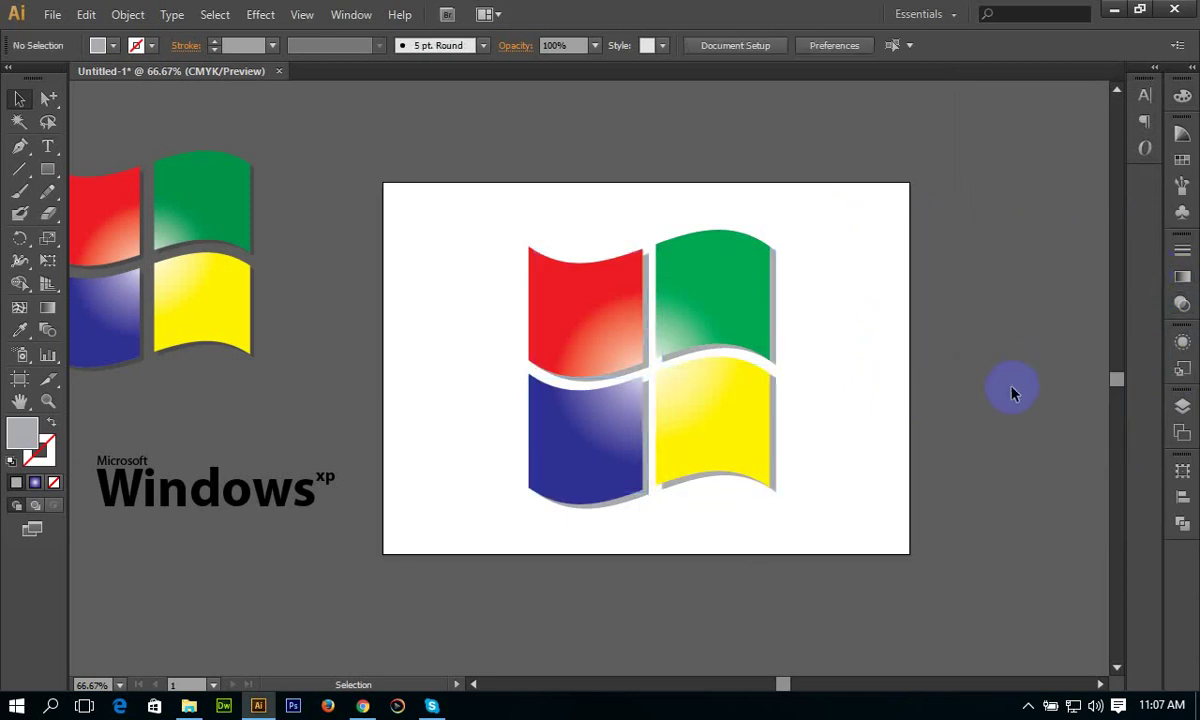
- Select the whole four-tile logo and move it higher on the artboard
drag(440, 230, 865, 544)
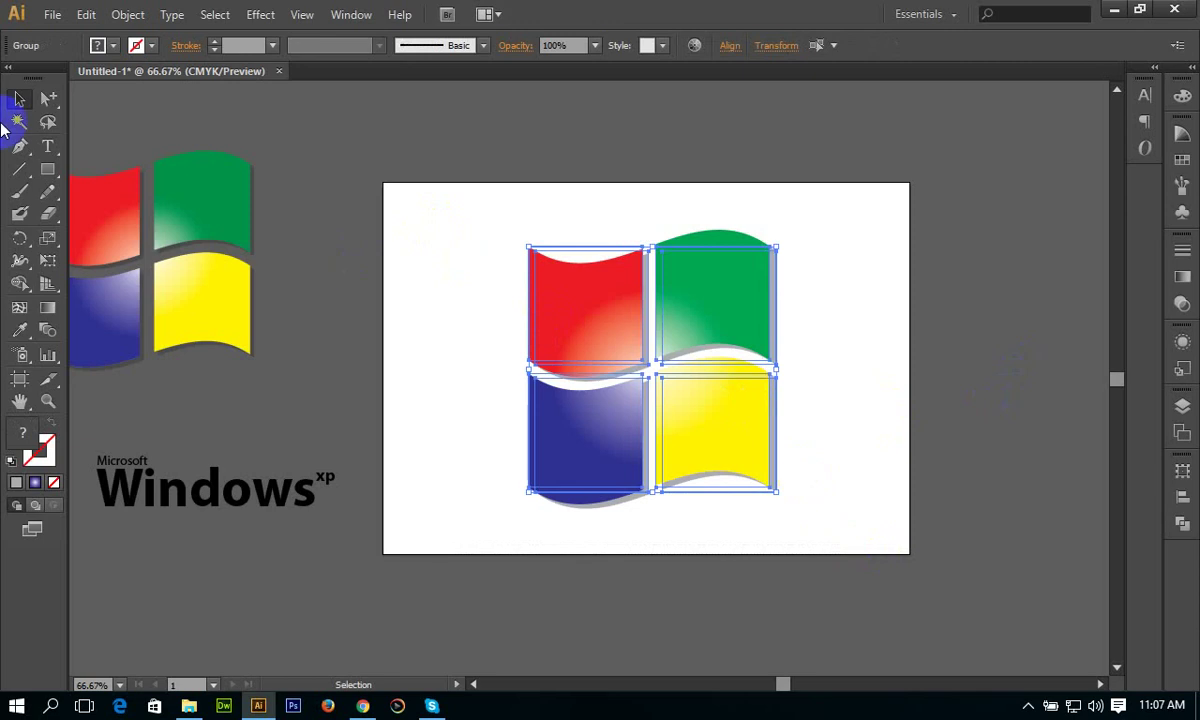
drag(758, 345, 756, 303)
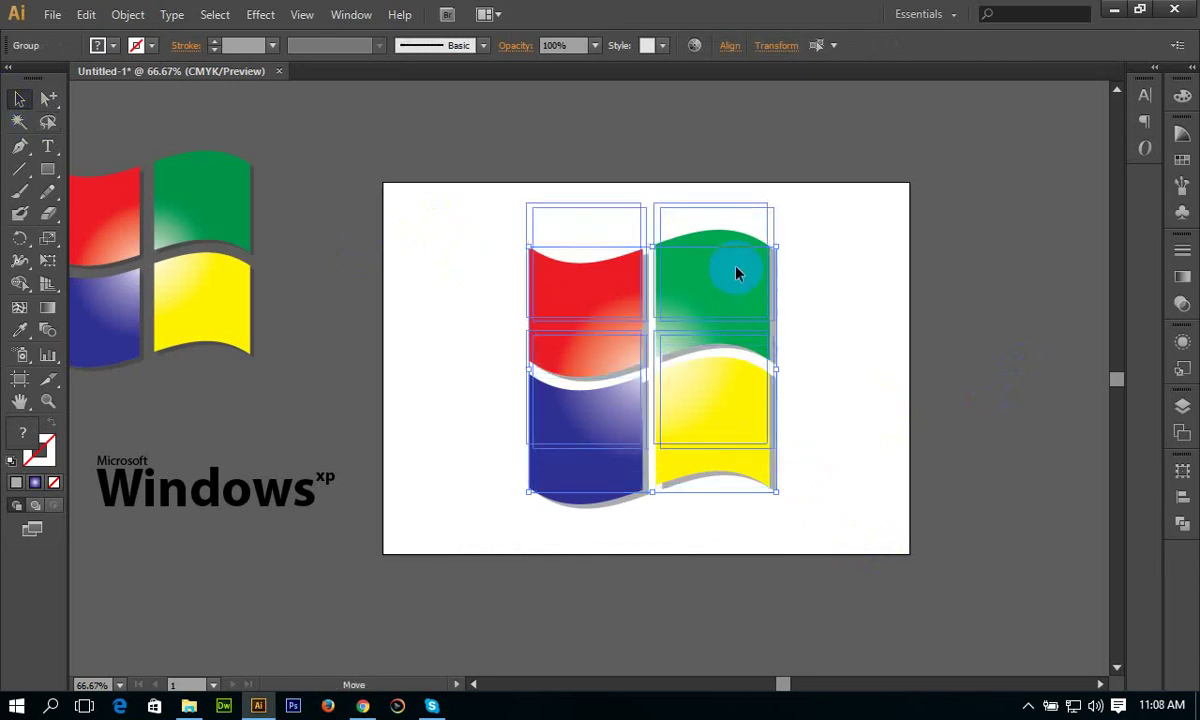
click(910, 318)
scroll(849, 367, left, 3)
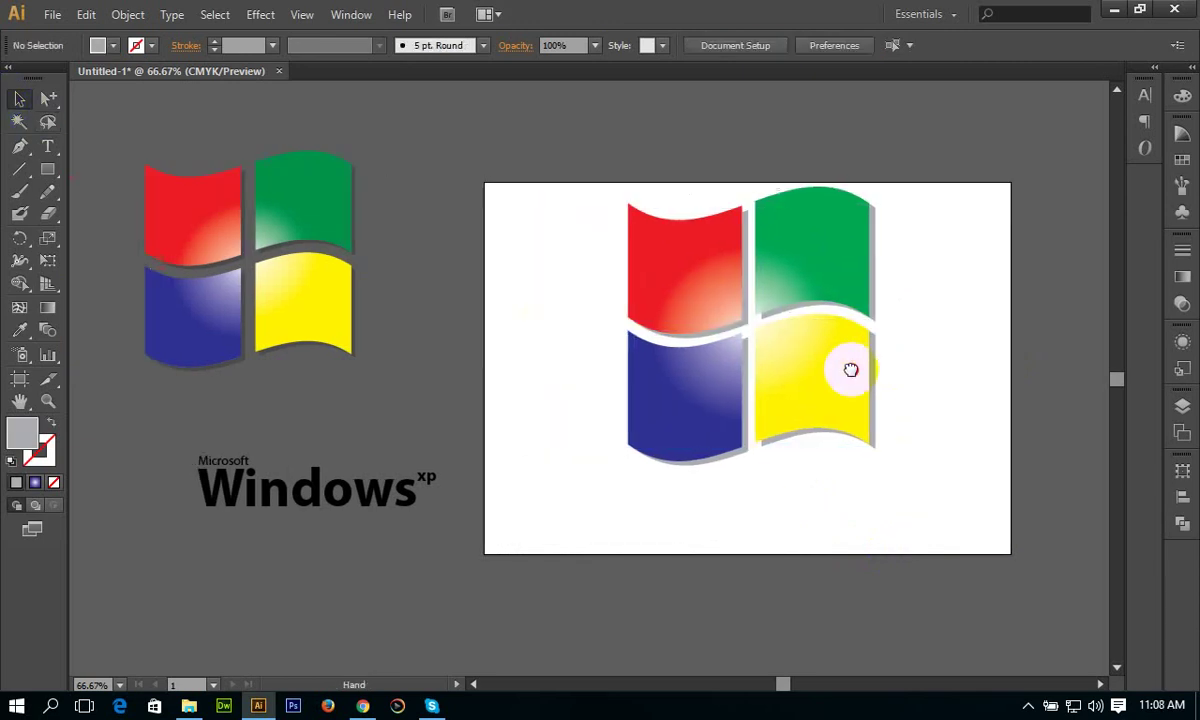
scroll(817, 346, down, 1)
- Add 'Windows' text, scale it to about 107 pt, center it under the logo and make it Bold
click(47, 146)
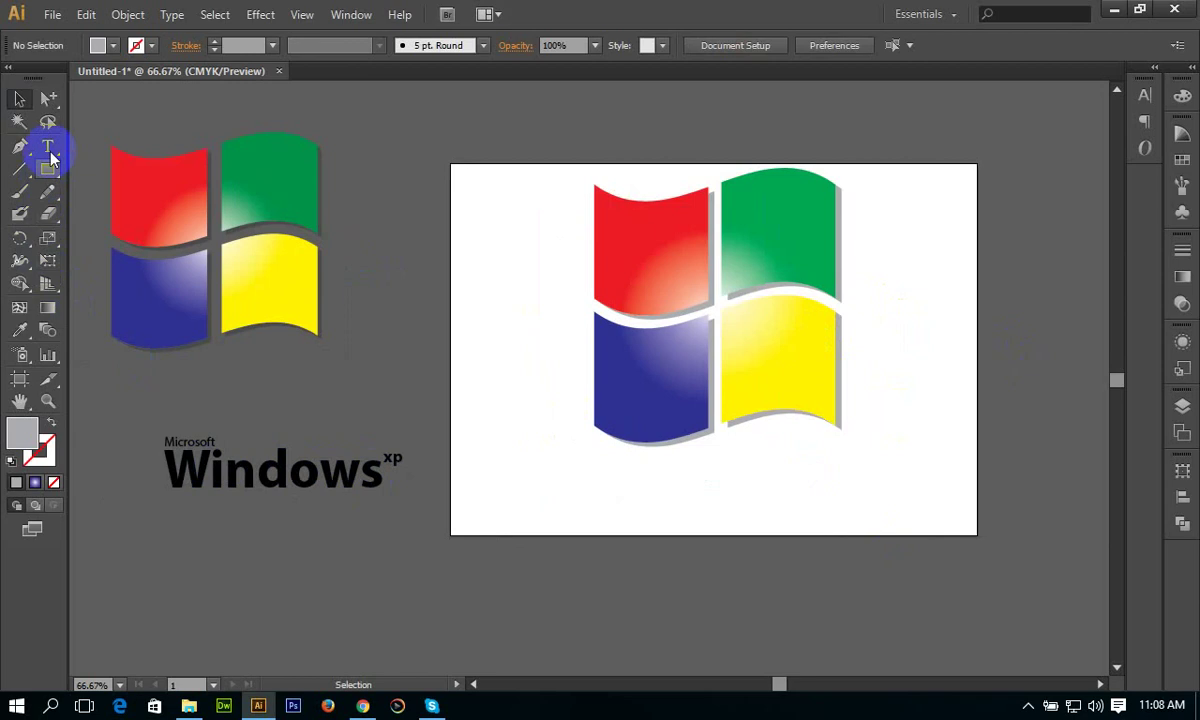
click(549, 494)
text(Windows)
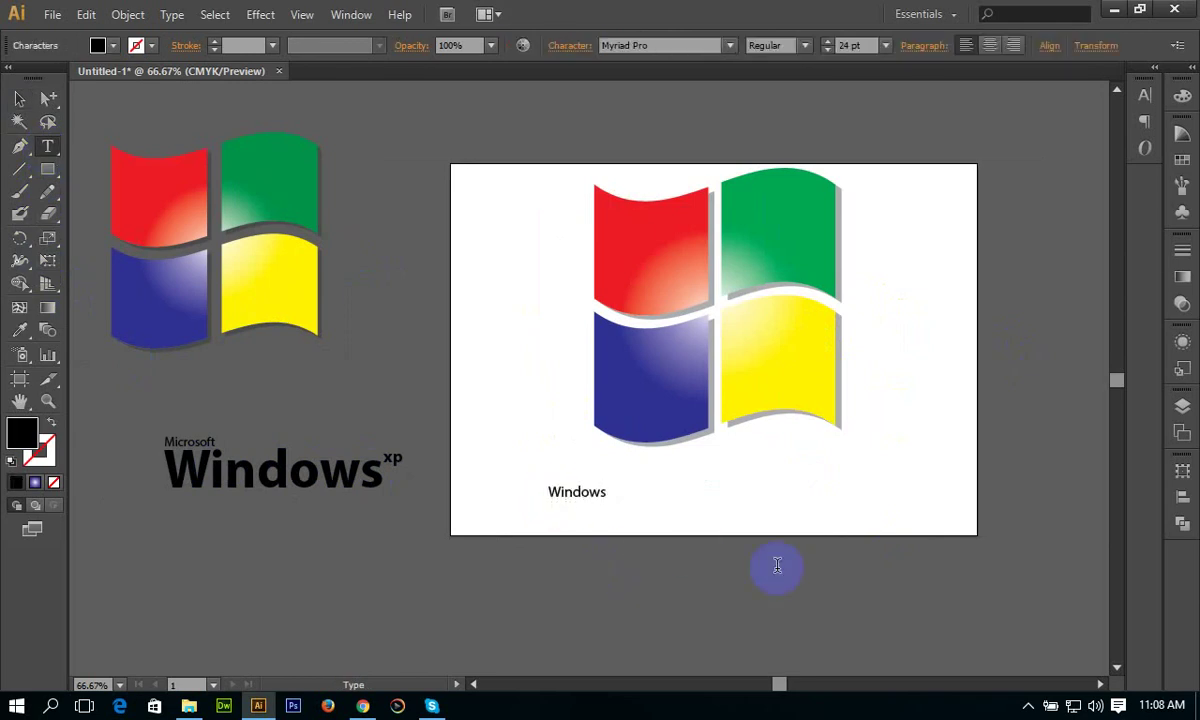
click(19, 98)
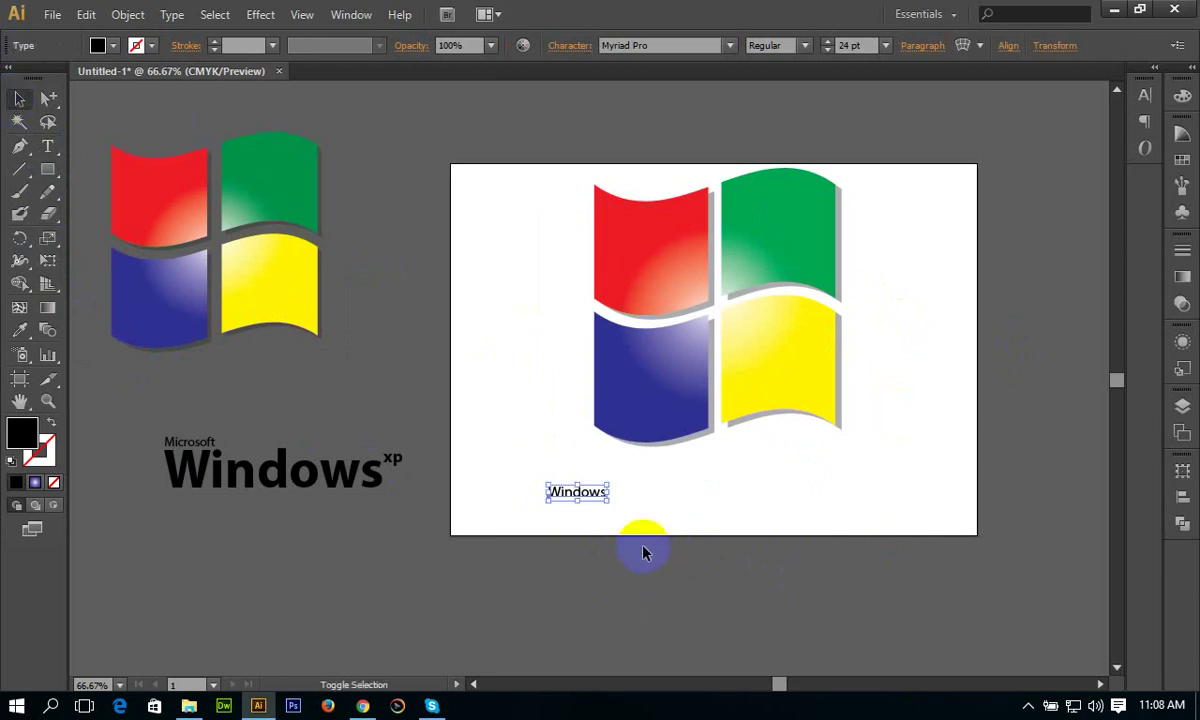
drag(606, 499, 798, 584)
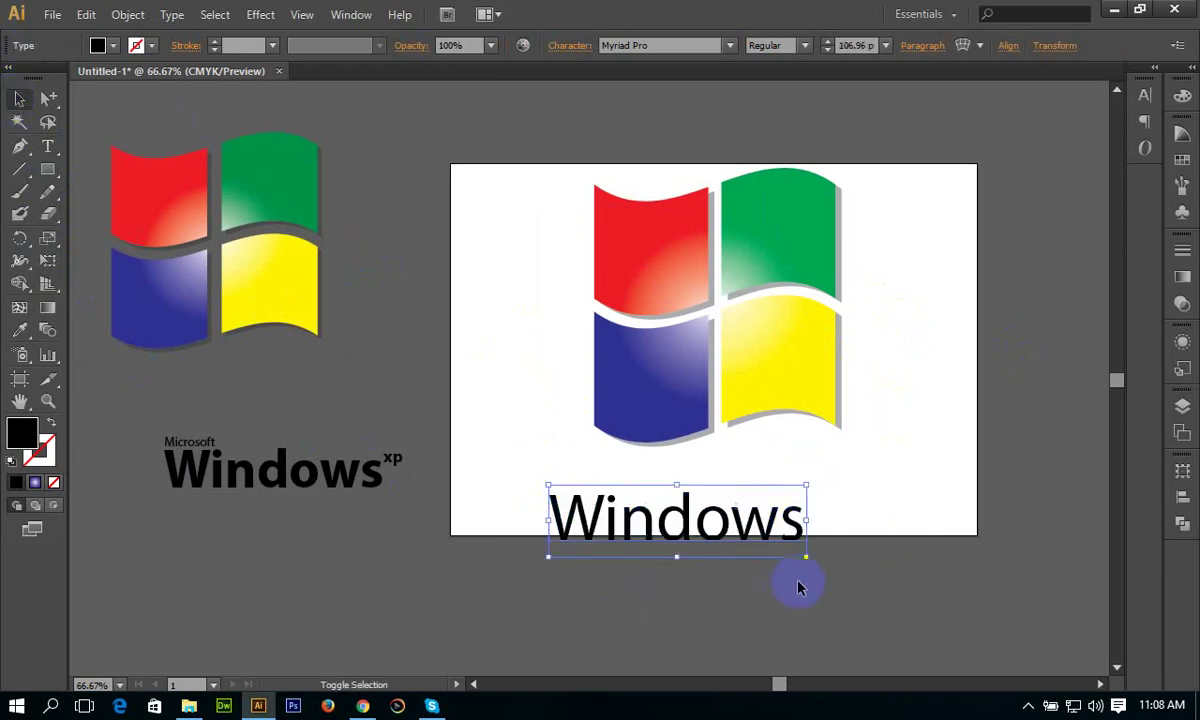
drag(760, 530, 798, 500)
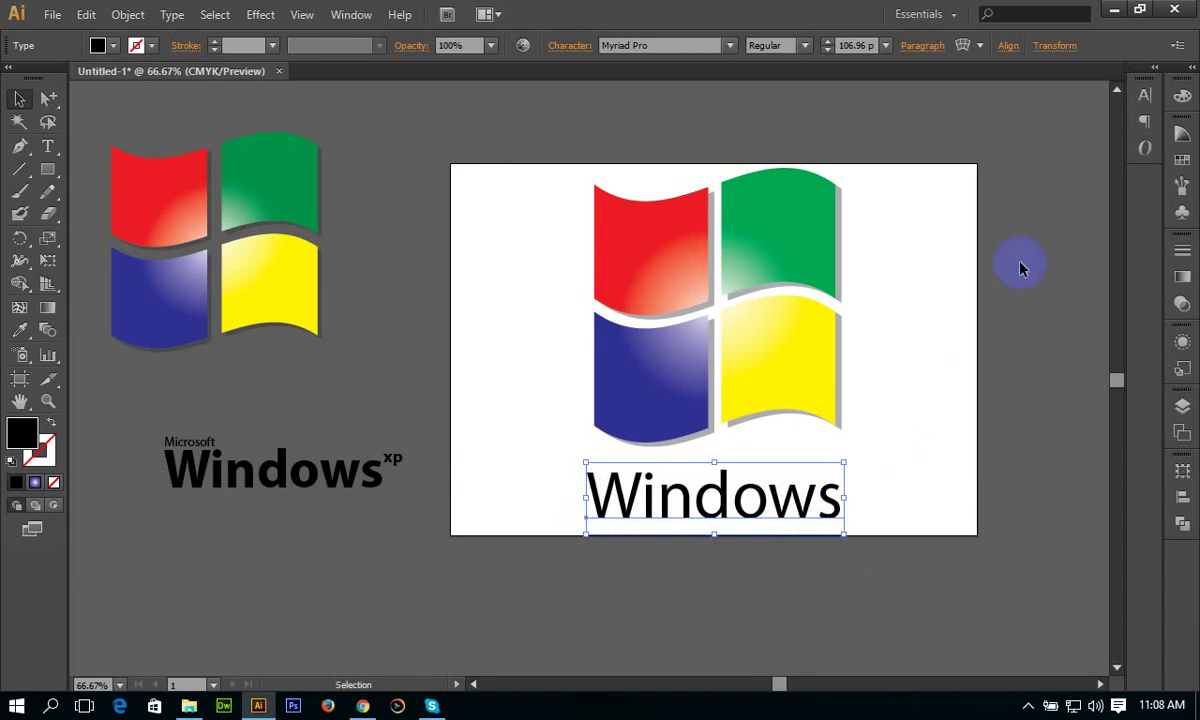
click(804, 45)
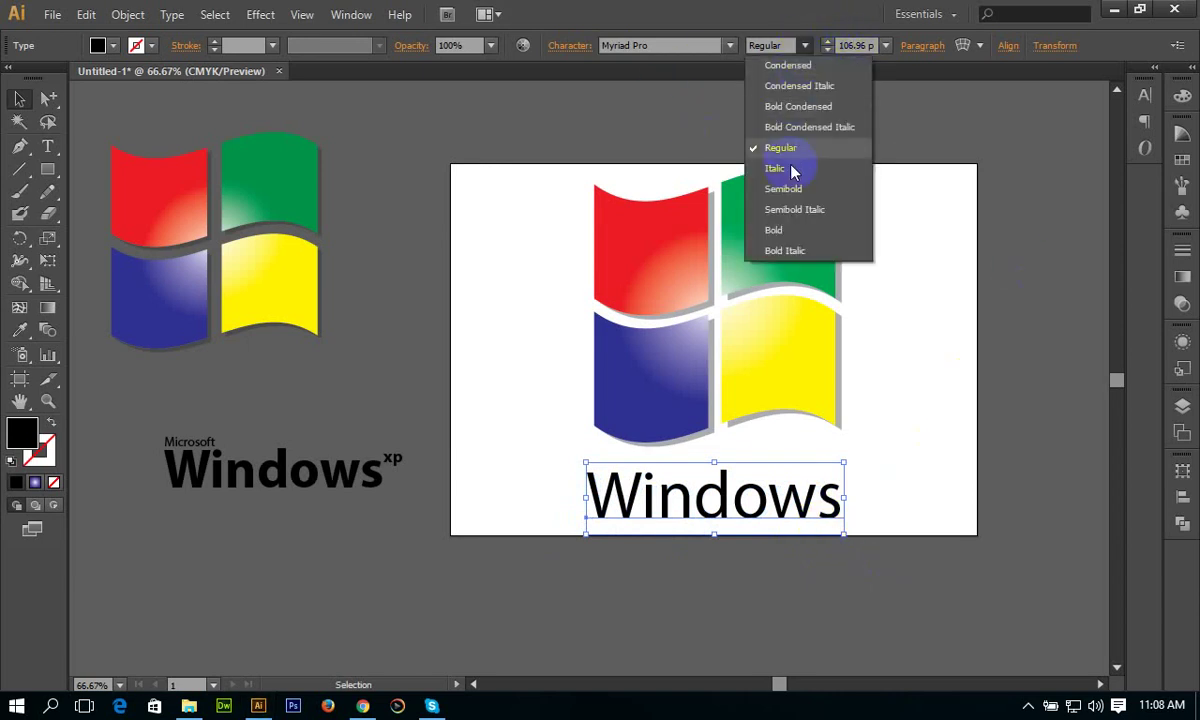
click(807, 229)
click(905, 472)
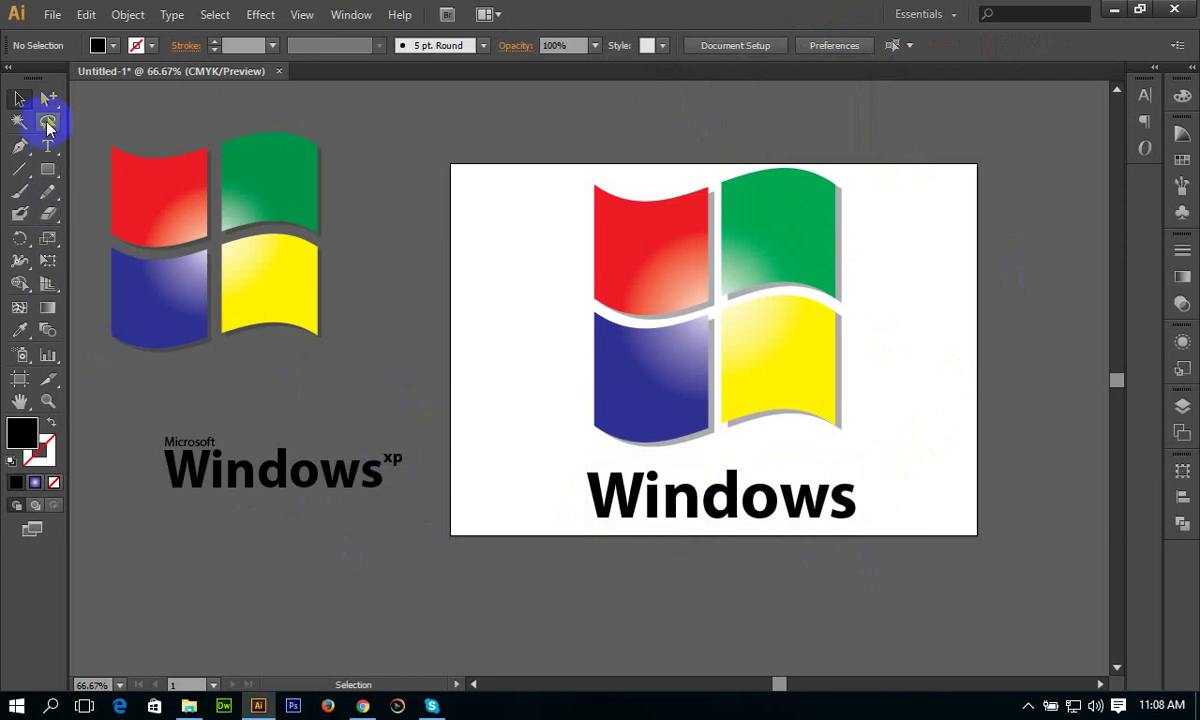
- Create an 'xp' text object in Myriad Pro Bold 24 pt
click(47, 146)
click(478, 446)
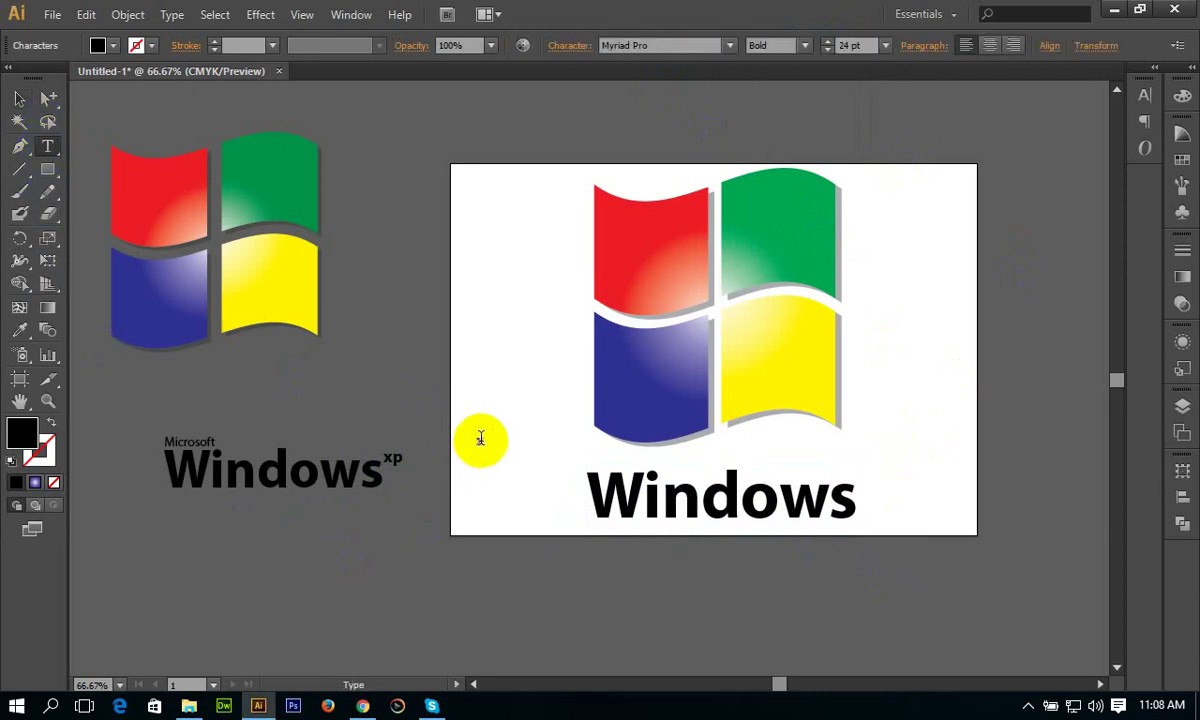
text(xp)
click(19, 99)
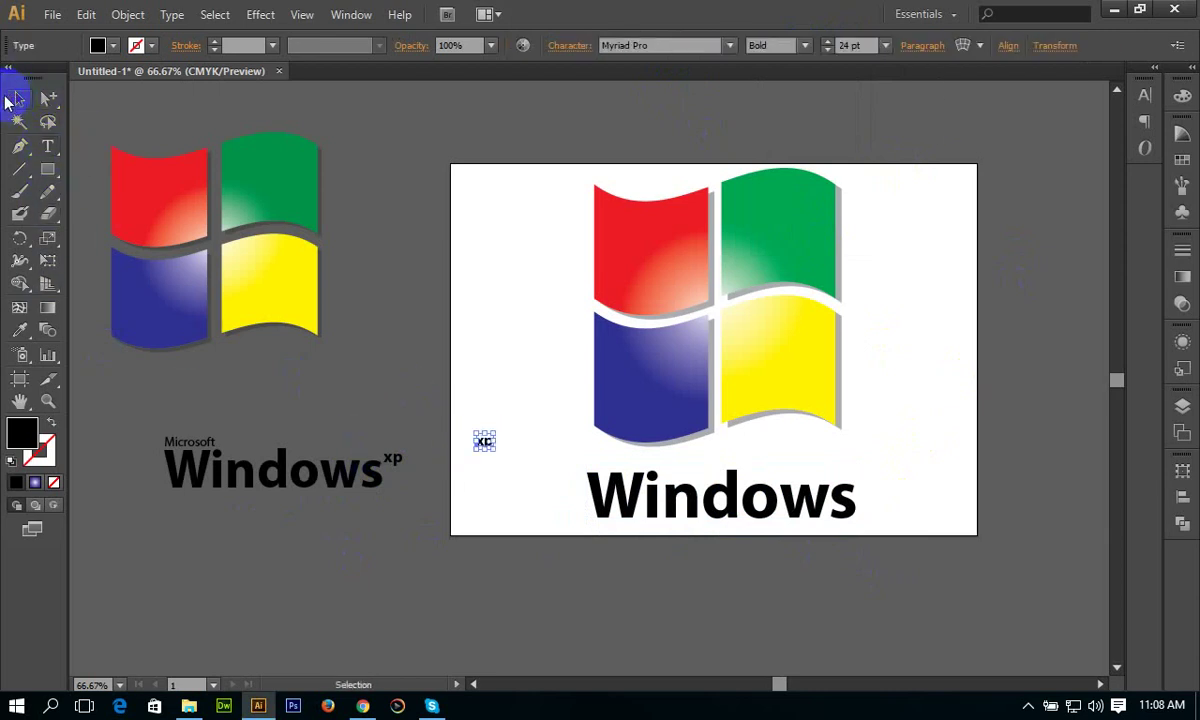
click(482, 452)
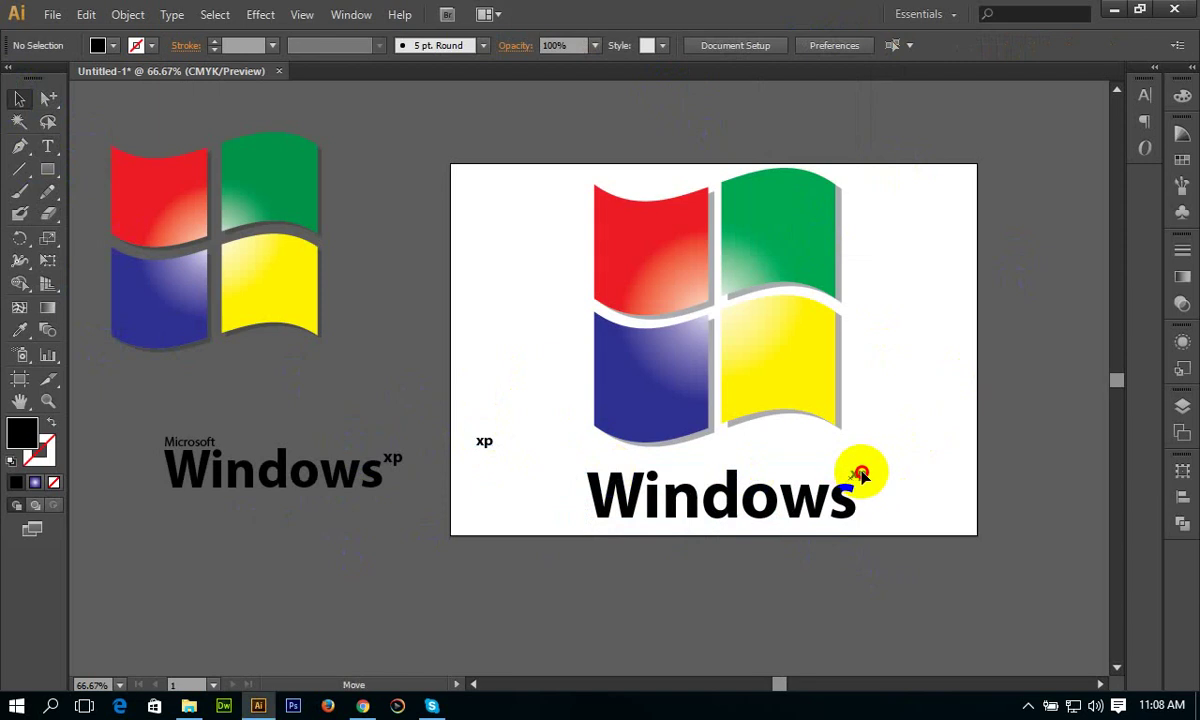
- Position the xp at the upper right of the Windows wordmark like a superscript
drag(870, 484, 868, 485)
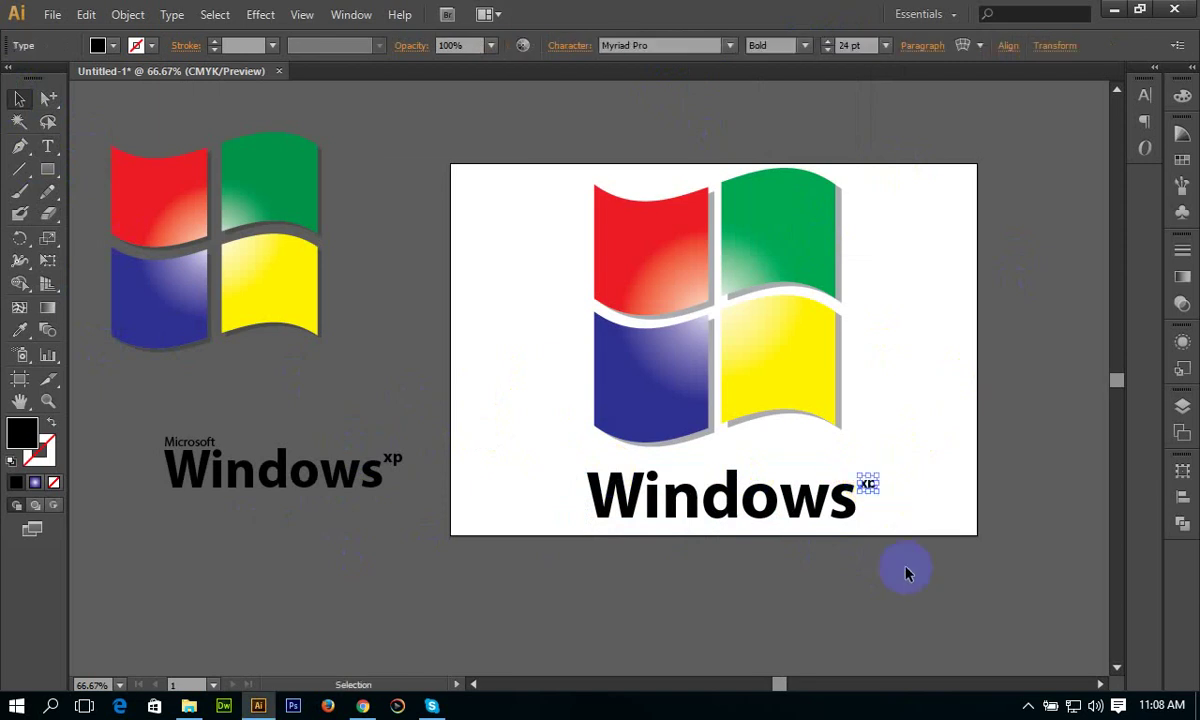
click(860, 556)
click(868, 484)
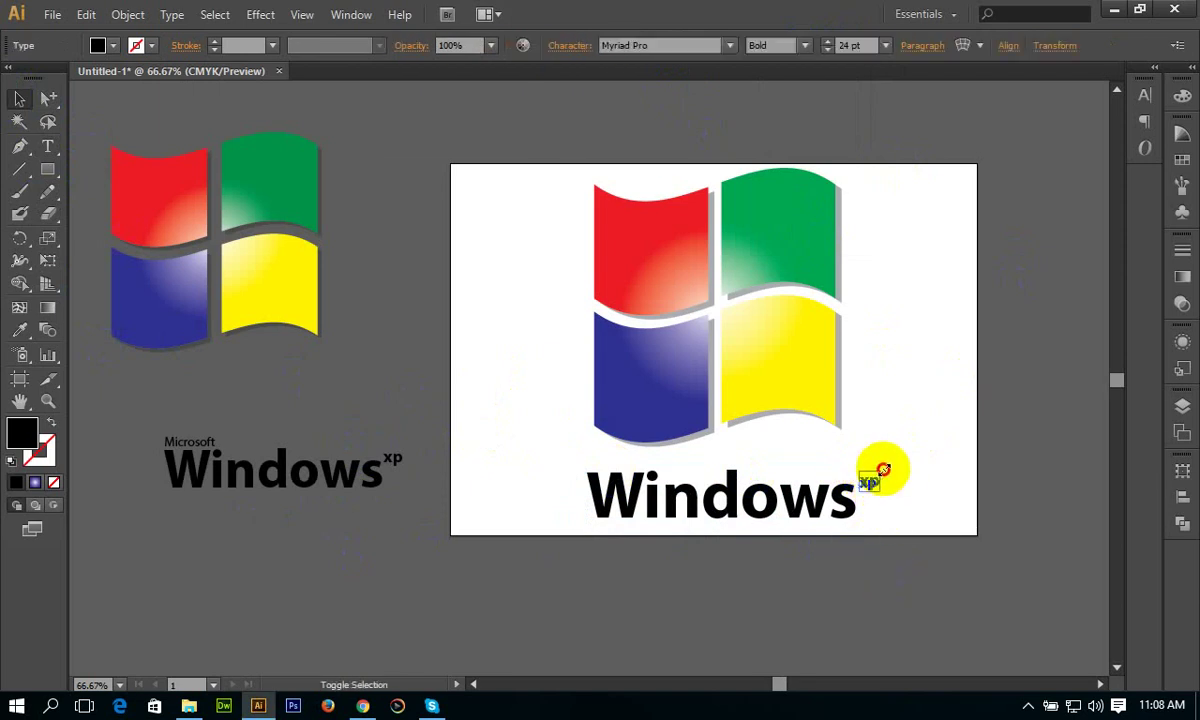
click(911, 571)
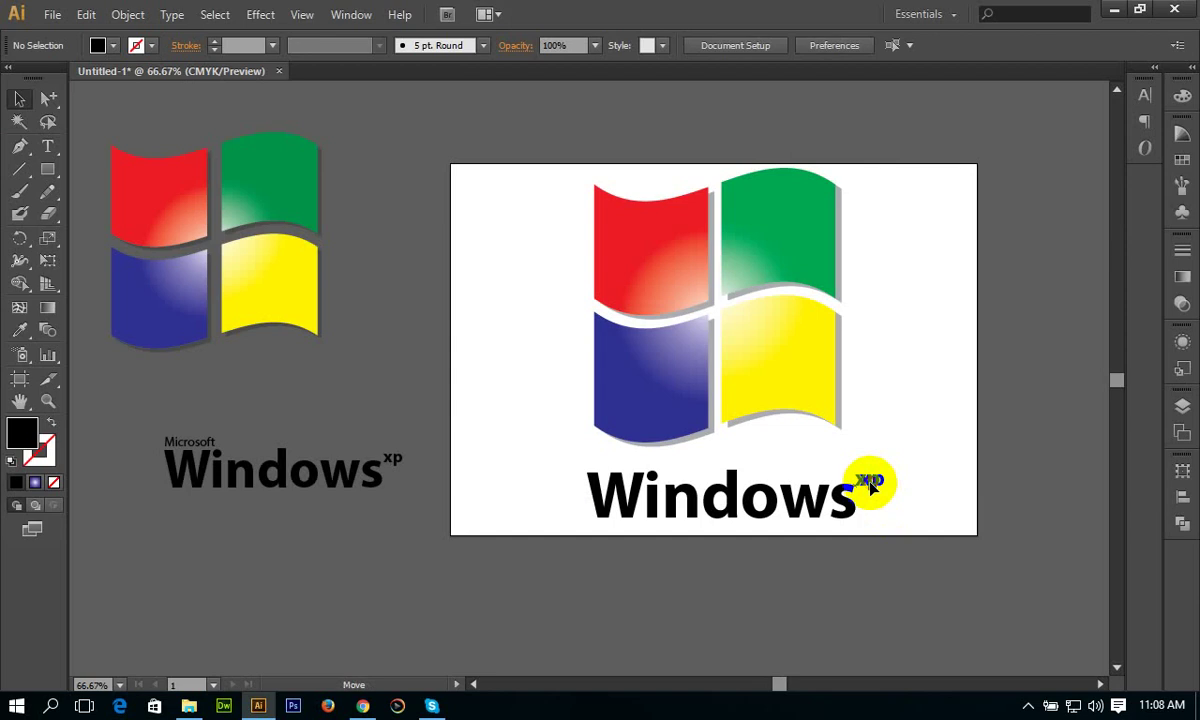
click(872, 484)
click(828, 583)
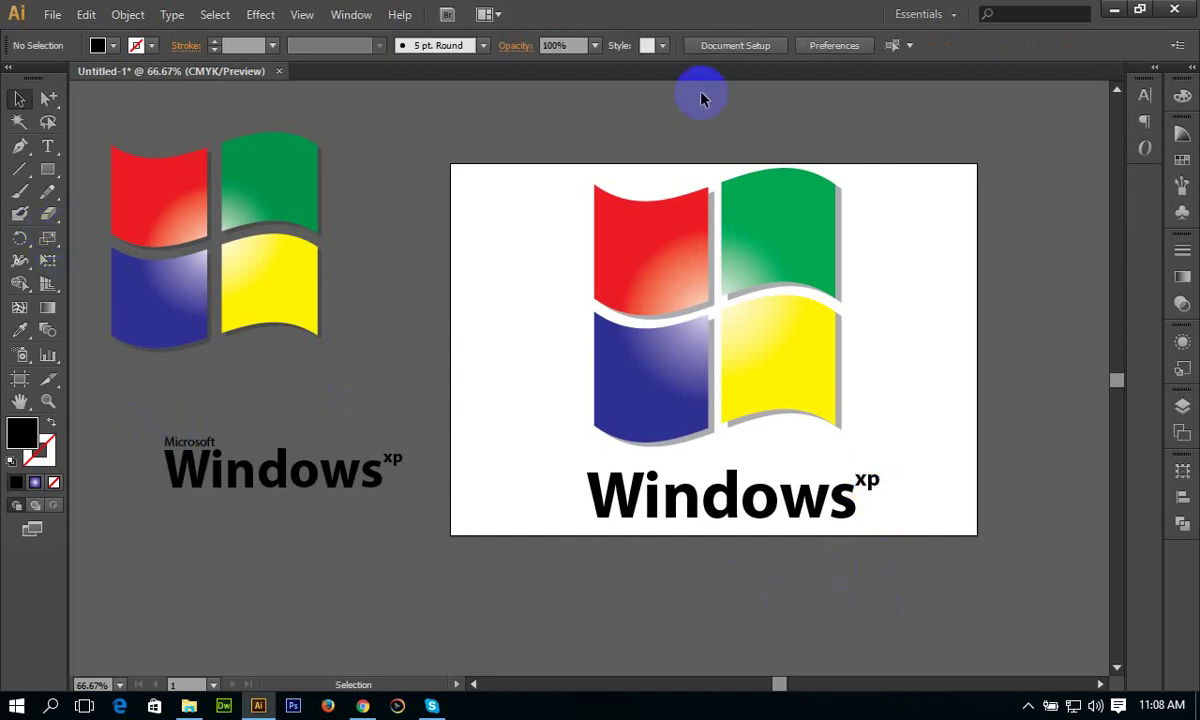
- Type 'Microsoft' as new text and set its font style to Regular
click(47, 146)
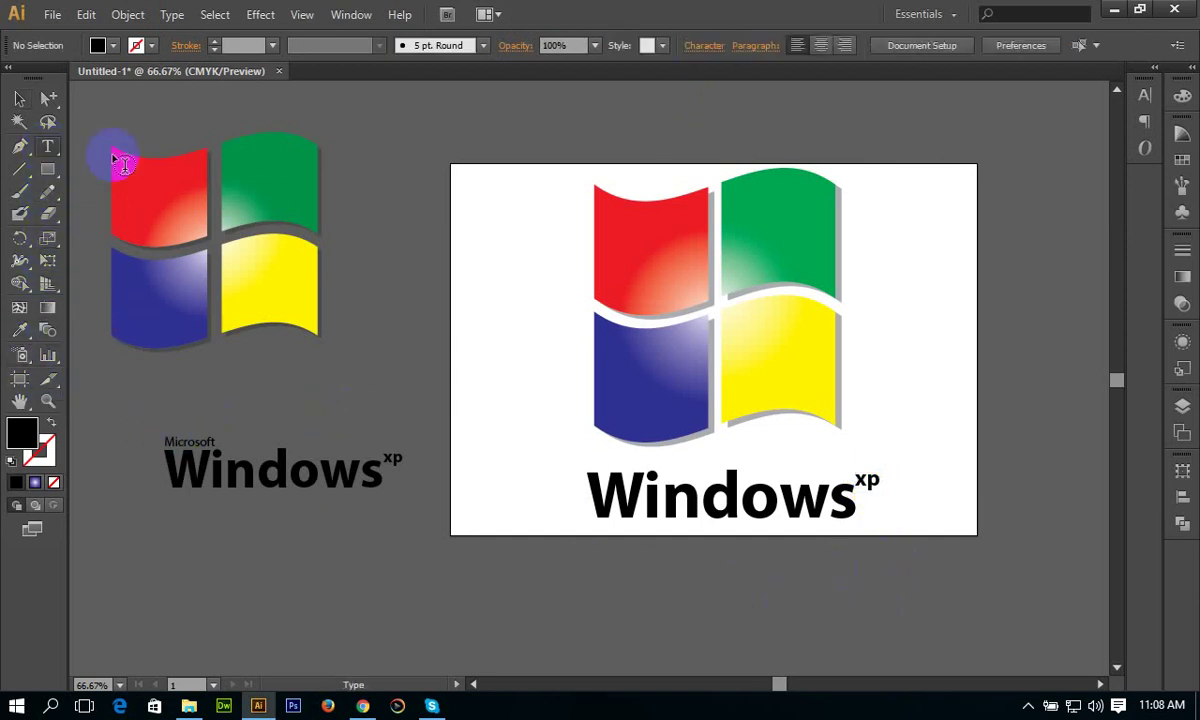
click(478, 352)
text(Microsoft)
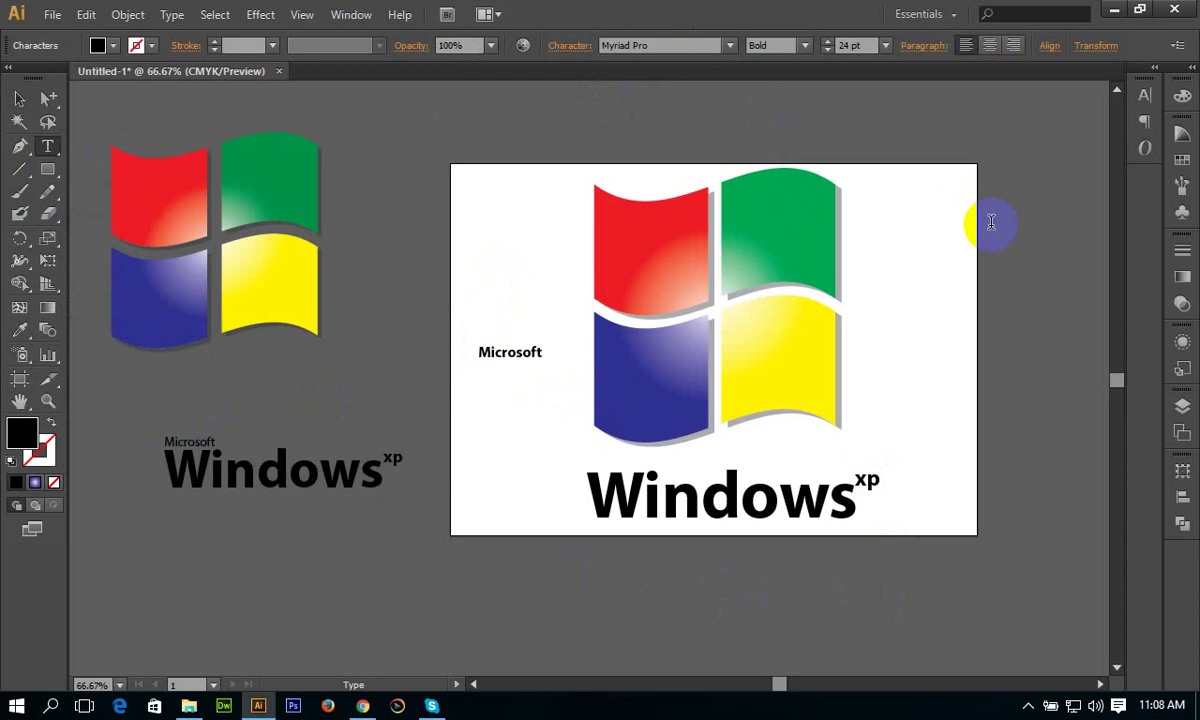
key(ctrl+a)
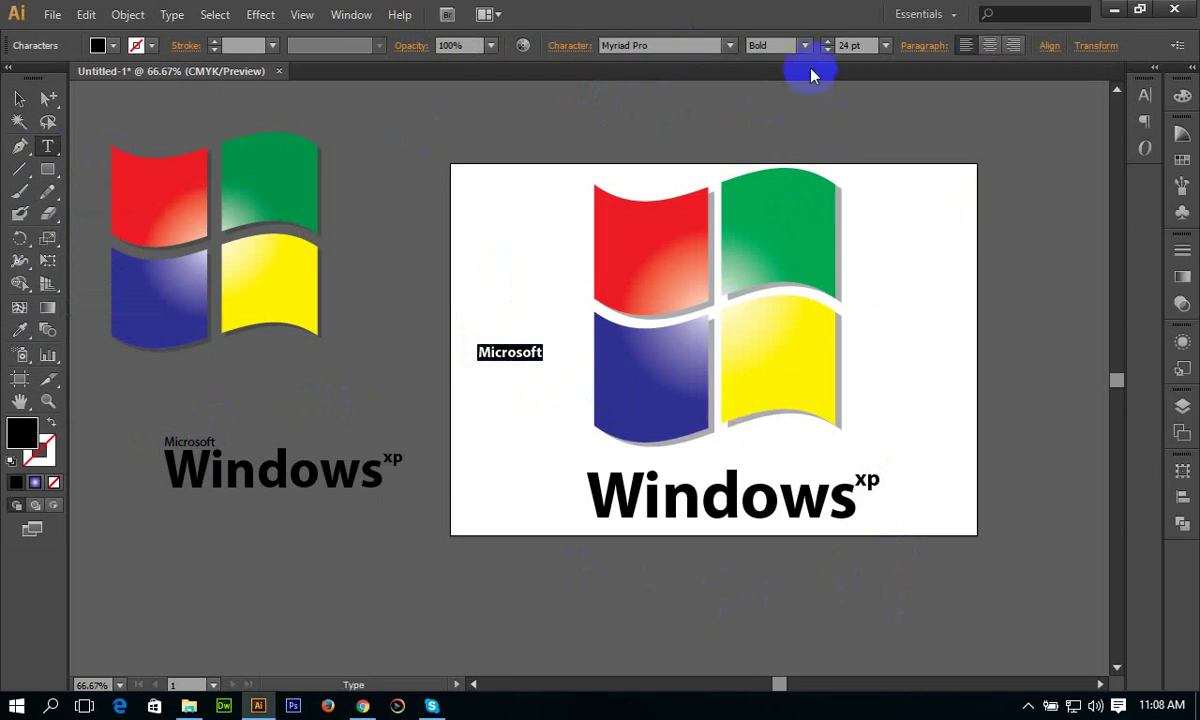
click(804, 45)
click(796, 150)
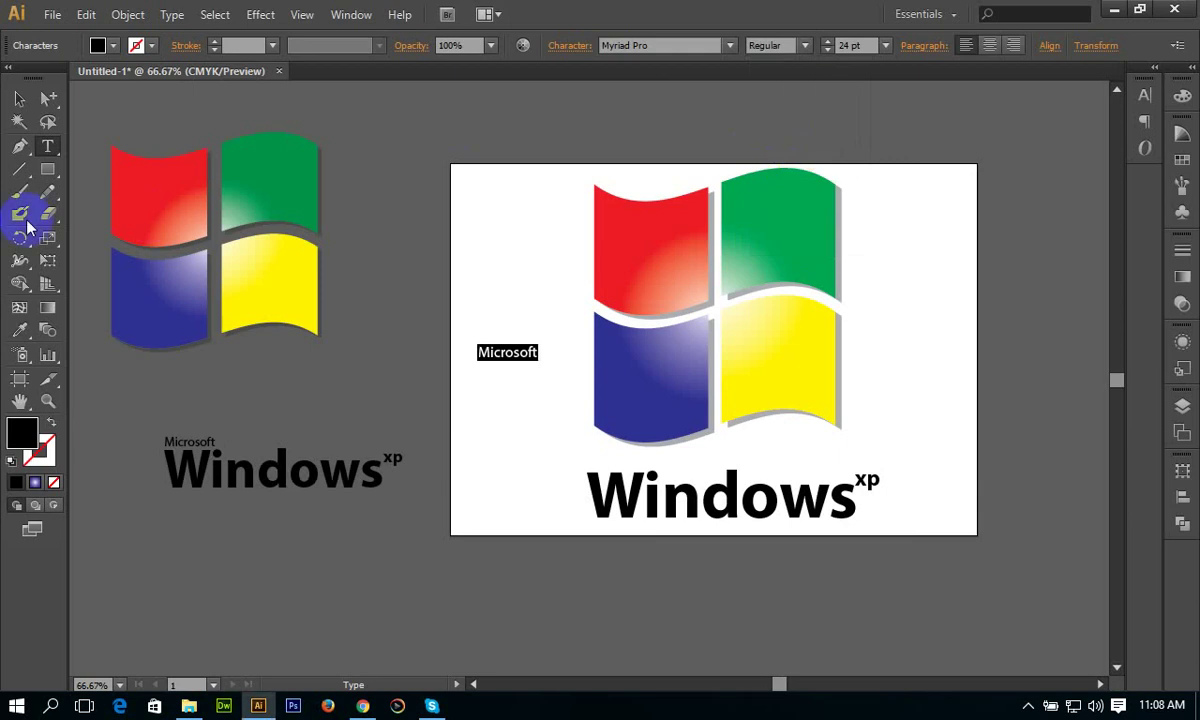
- Move Microsoft above the left end of Windows and enlarge it to about 26 pt
click(19, 98)
click(509, 354)
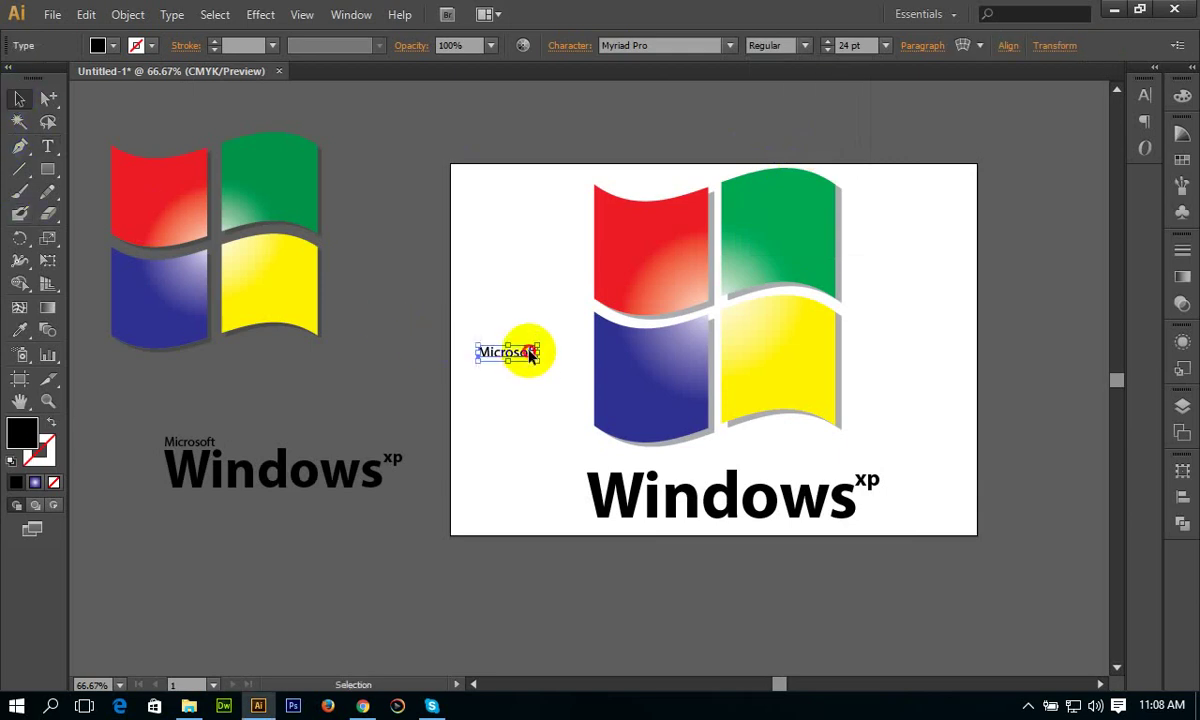
drag(532, 356, 641, 466)
click(462, 540)
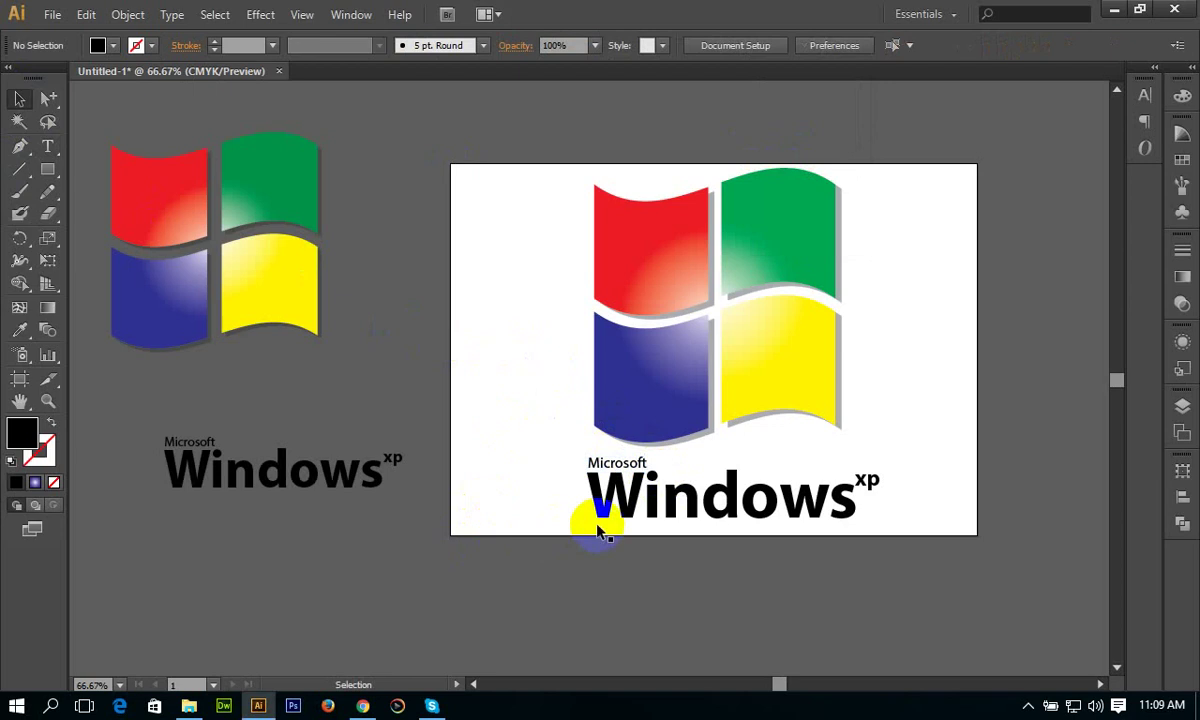
key(ctrl+plus)
click(668, 506)
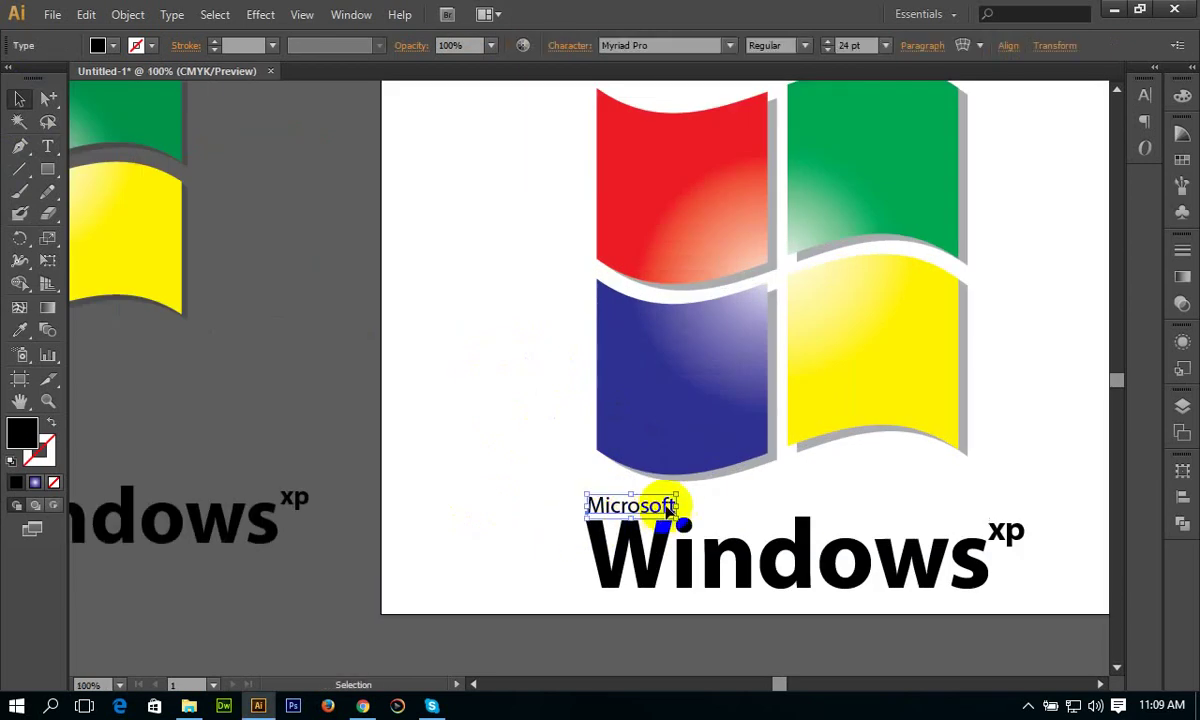
drag(676, 508, 686, 498)
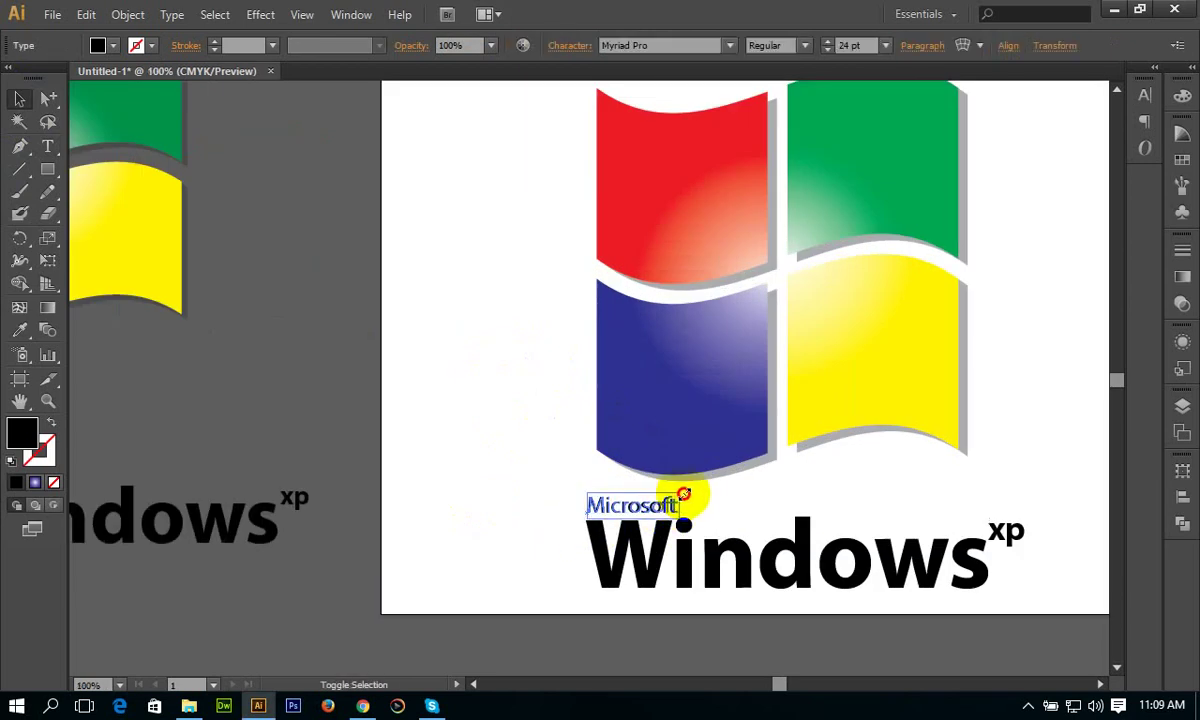
click(500, 480)
key(ctrl+minus)
key(ctrl+minus)
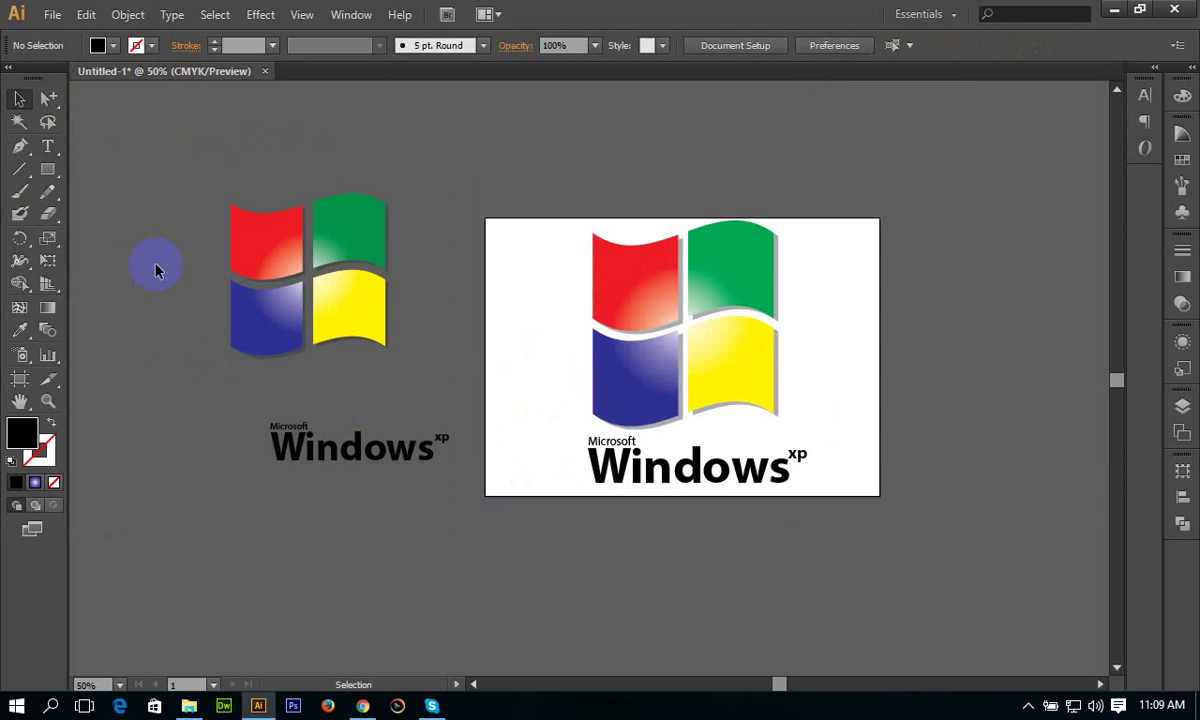
- Compare against the reference logo and set the Microsoft text to Bold
drag(373, 436, 447, 549)
click(428, 574)
key(ctrl+plus)
key(ctrl+plus)
key(ctrl+plus)
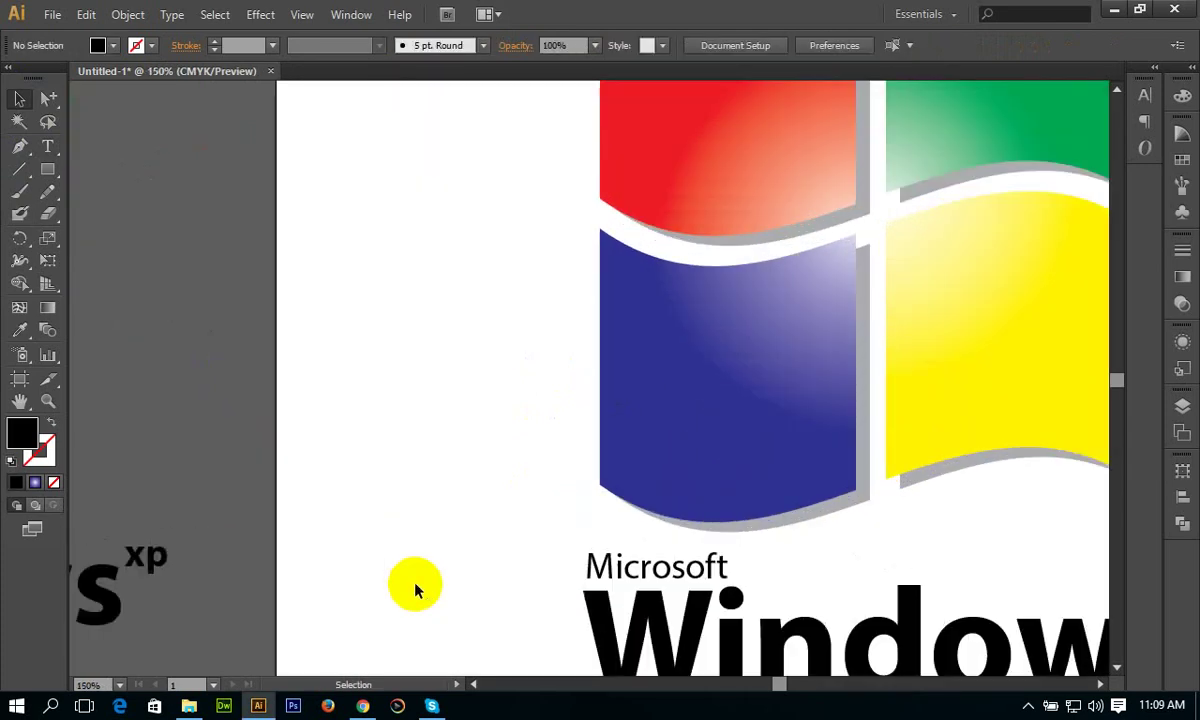
key(ctrl+minus)
scroll(600, 420, right, 2)
scroll(600, 450, right, 2)
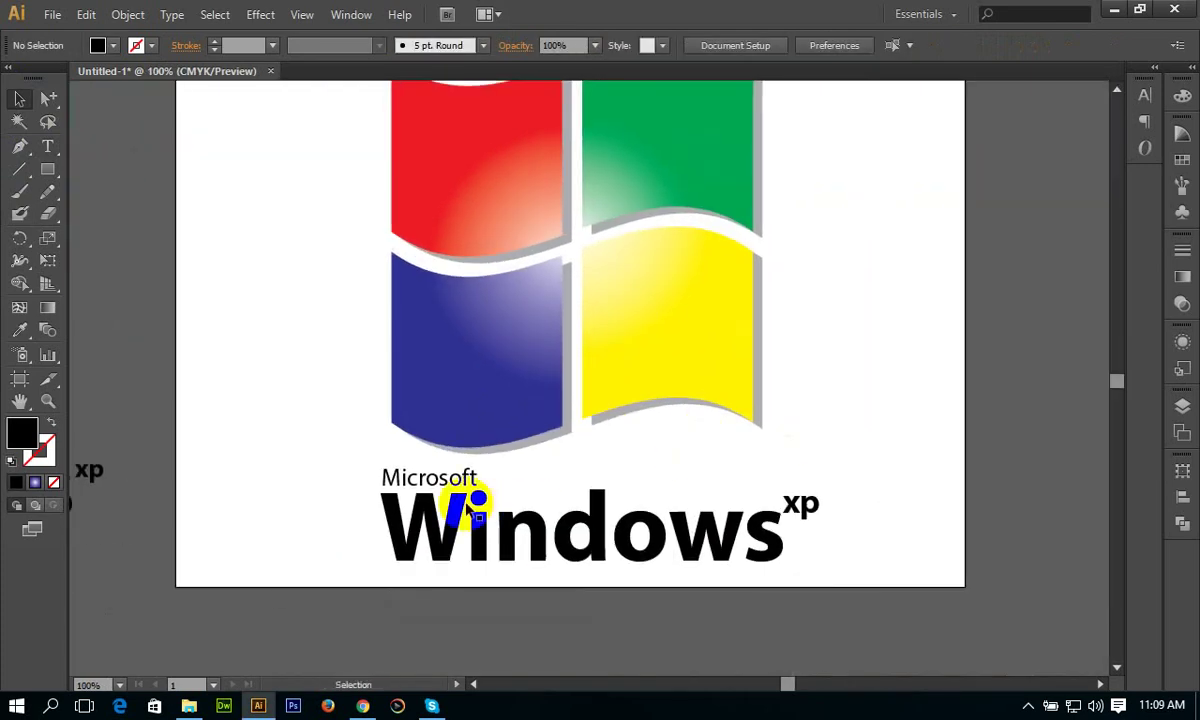
click(458, 462)
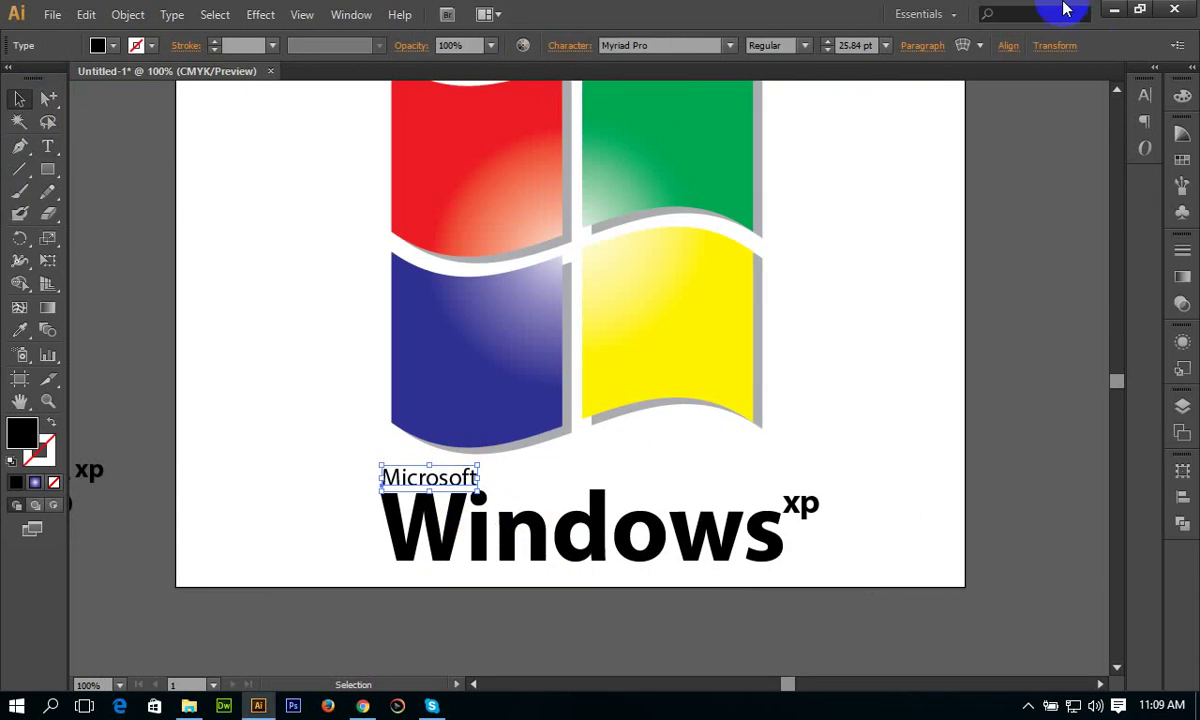
click(803, 45)
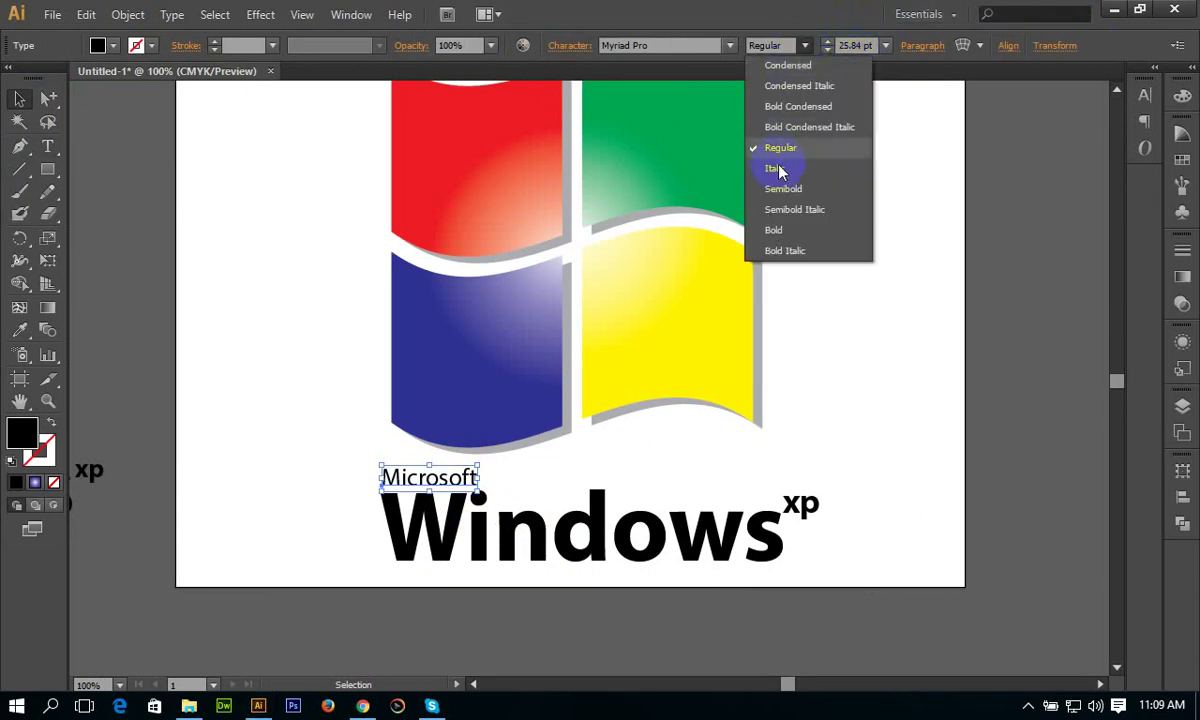
click(790, 229)
click(1090, 380)
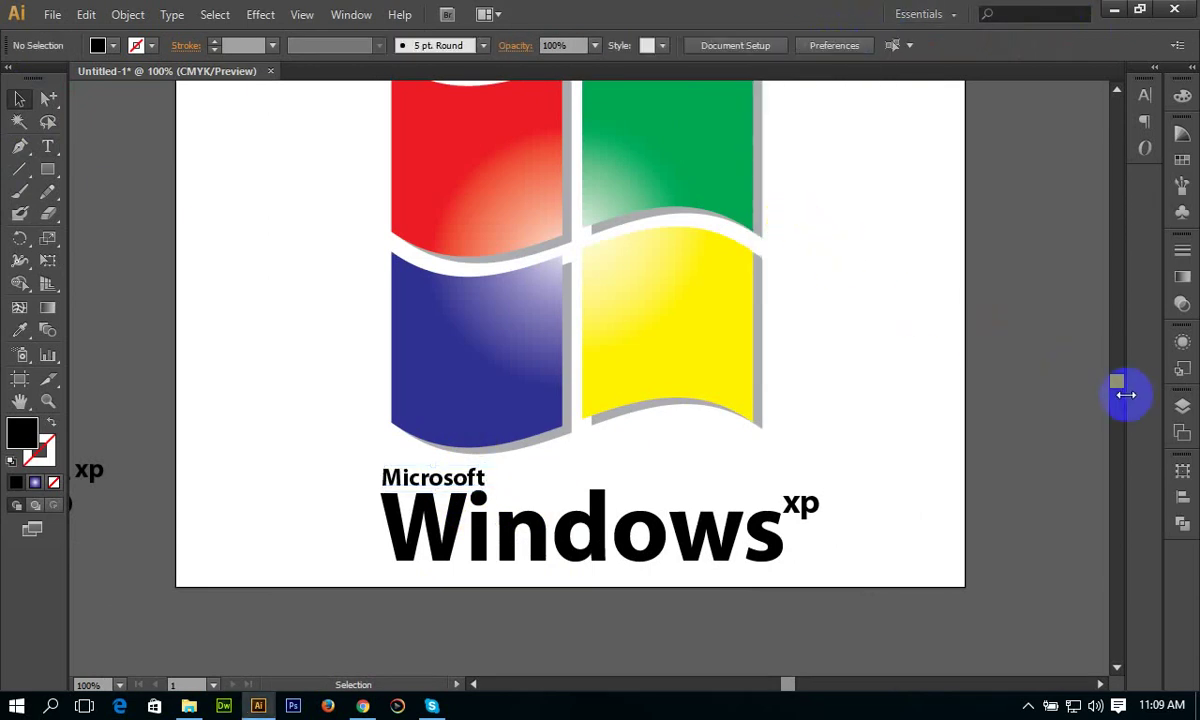
key(ctrl+minus)
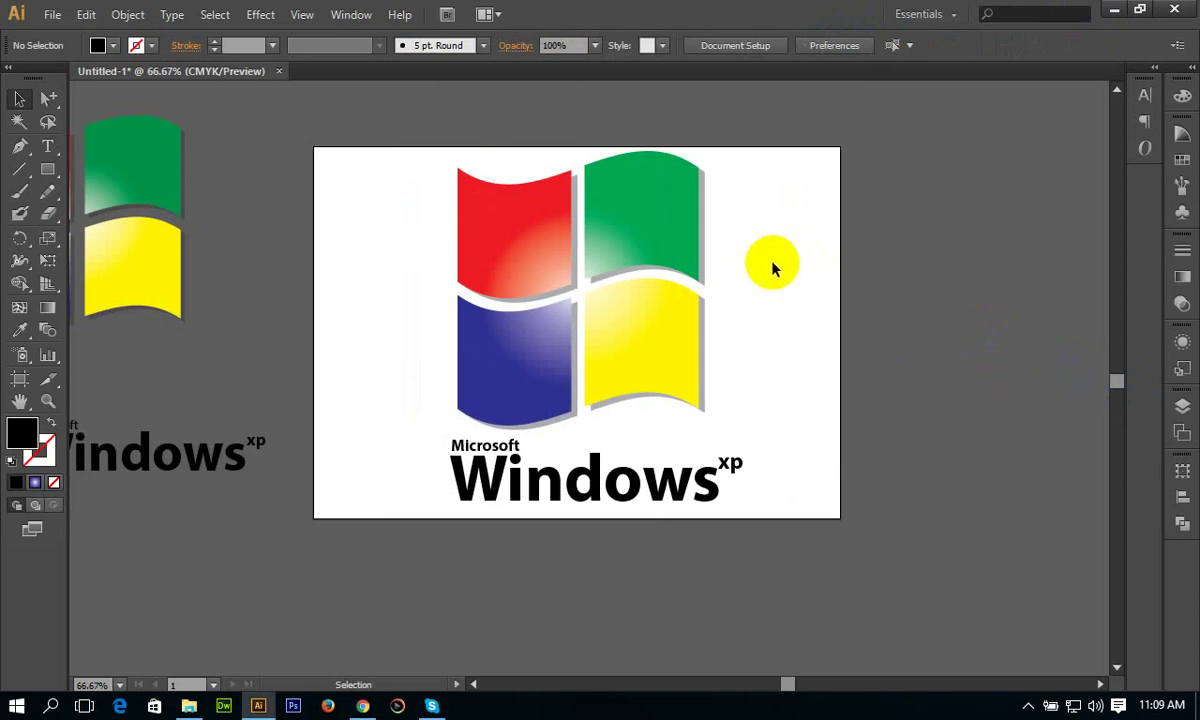
click(52, 14)
click(962, 311)
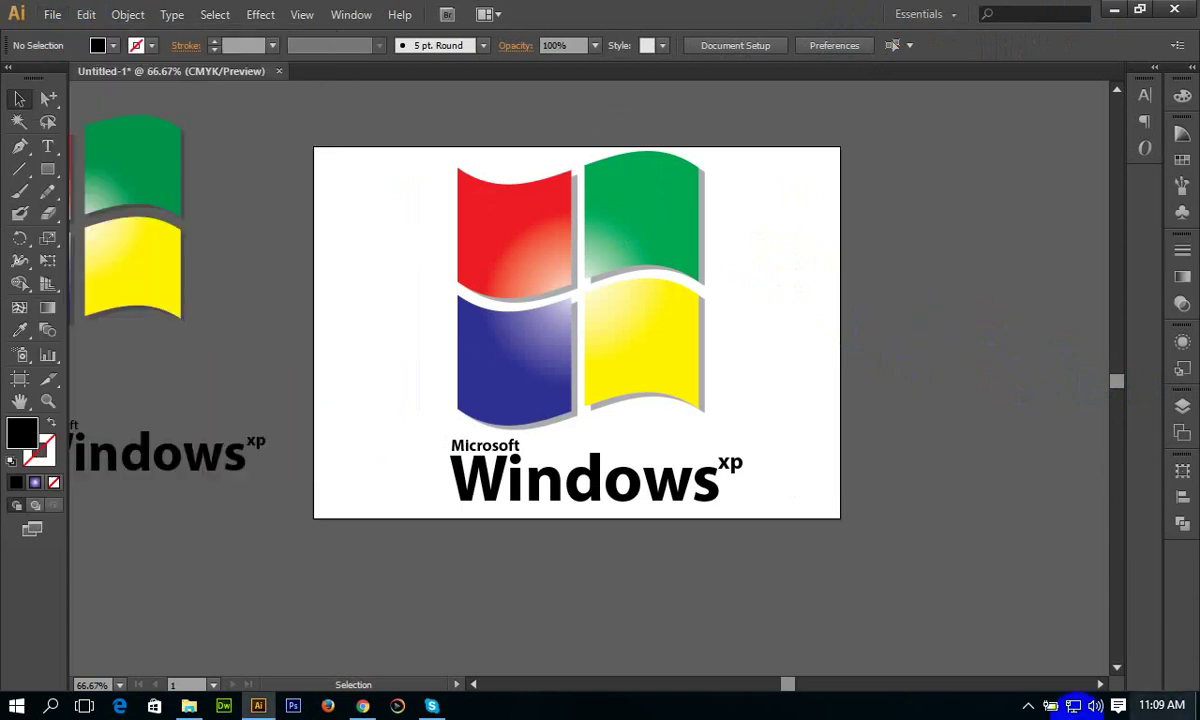